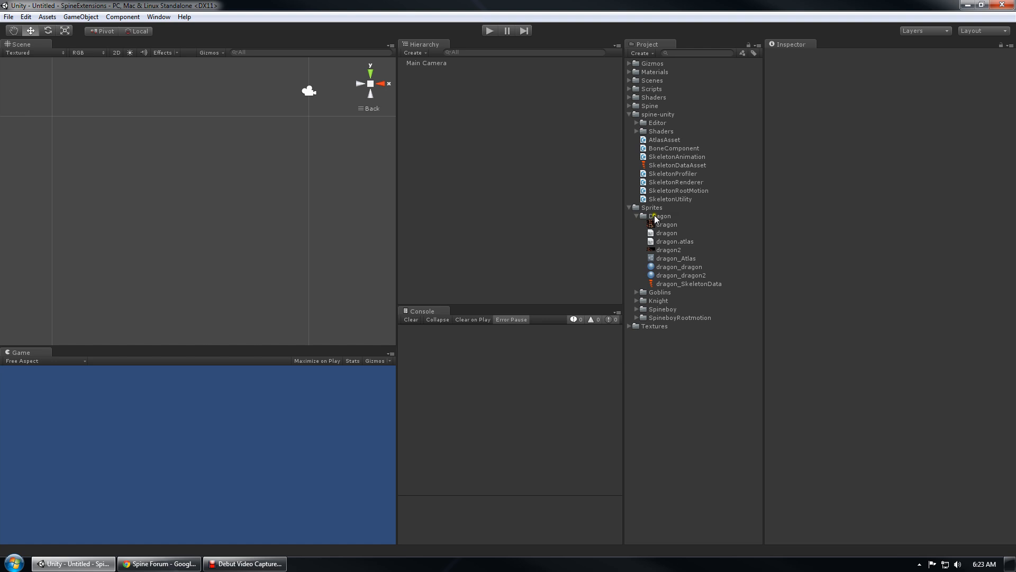
Collapse the Dragon folder, glance at the Spineboy assets, then reopen the Dragon folder
left_click(637, 216)
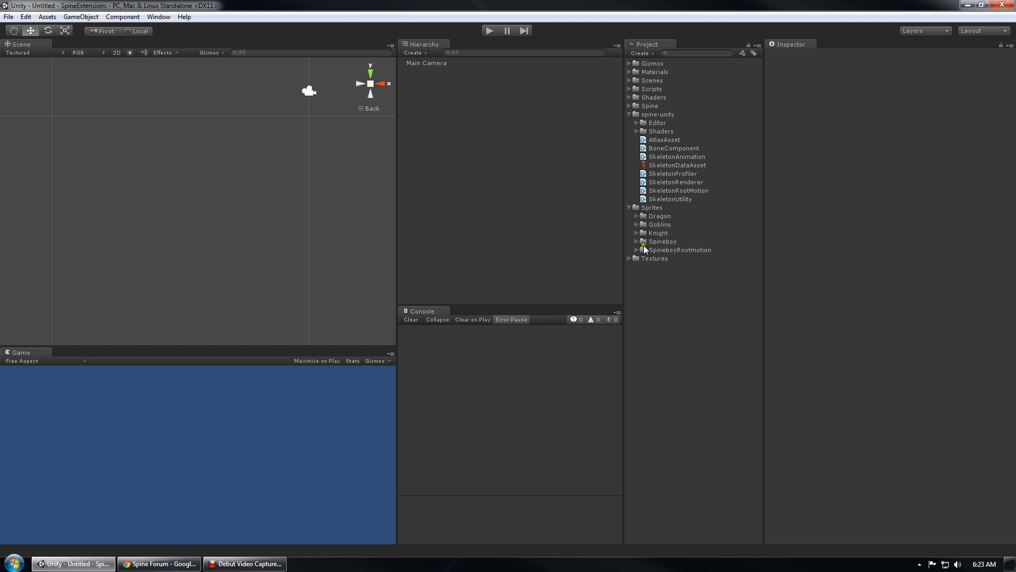
left_click(637, 242)
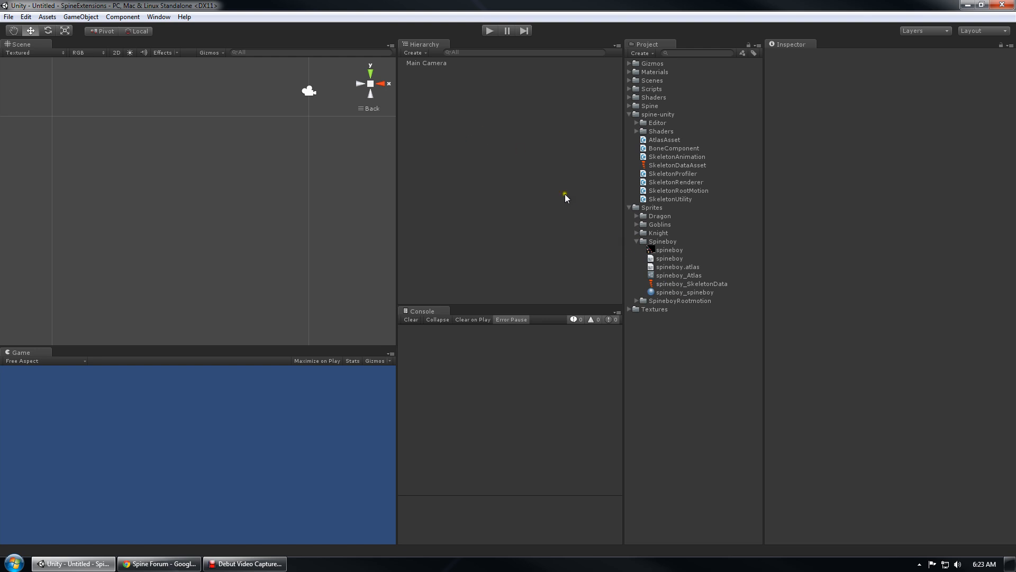
left_click(637, 241)
left_click(637, 216)
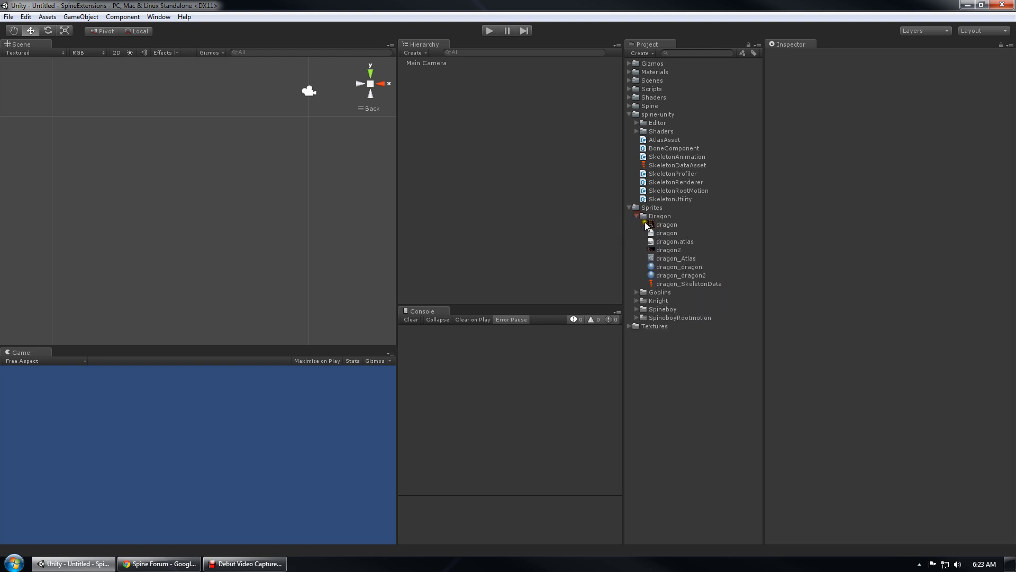
Delete the dragon_Atlas, dragon_dragon, dragon_dragon2 and dragon_SkeletonData assets and confirm
left_click(684, 259)
left_click(686, 266, "ctrl")
left_click(690, 276, "ctrl")
left_click(685, 283, "ctrl")
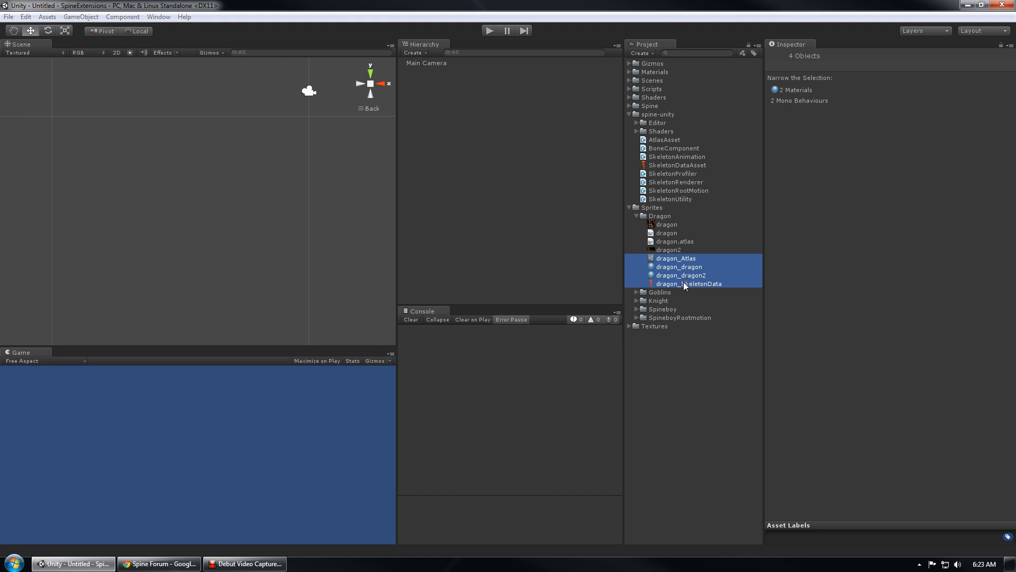
key("Delete")
key("Return")
Inspect the dragon source files: JSON, dragon.atlas, and the dragon and dragon2 textures
left_click(678, 232)
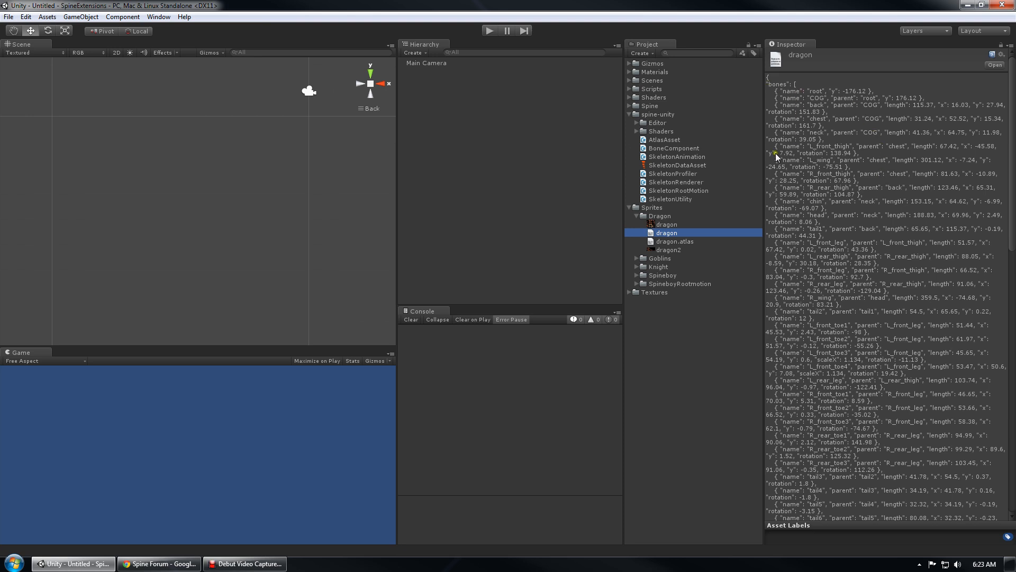
right_click(678, 234)
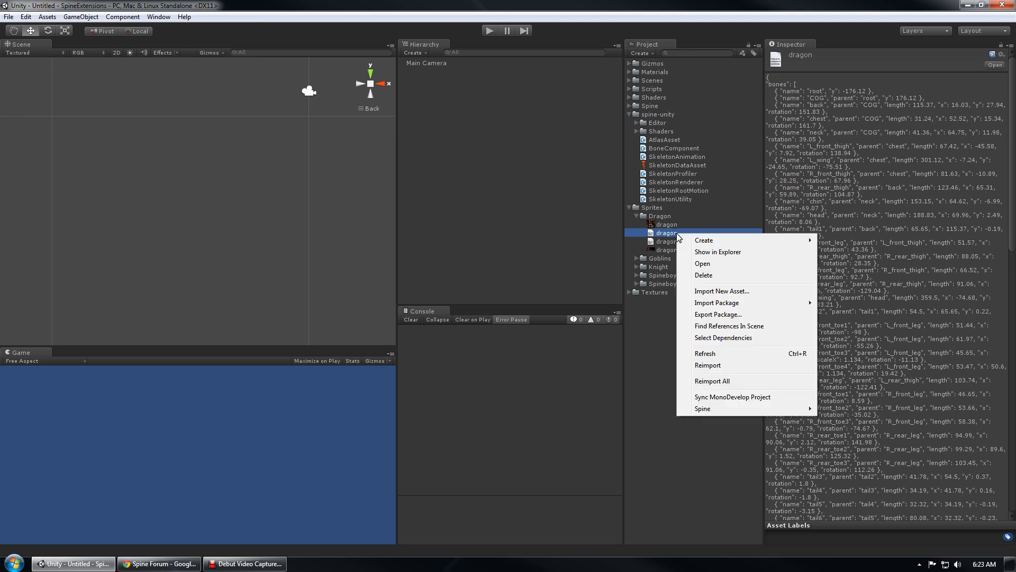
left_click(662, 238)
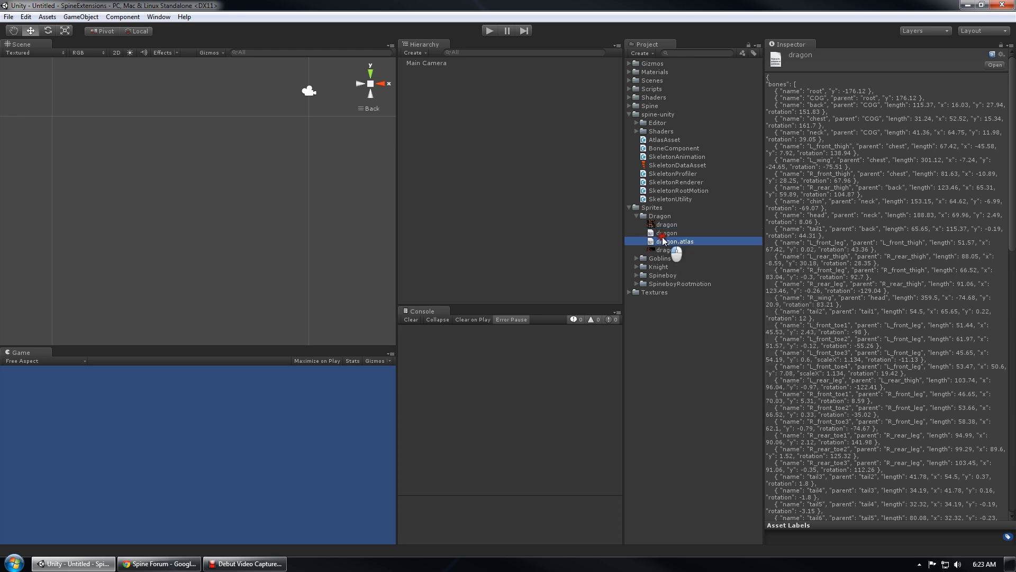
left_click(666, 224)
left_click(671, 249)
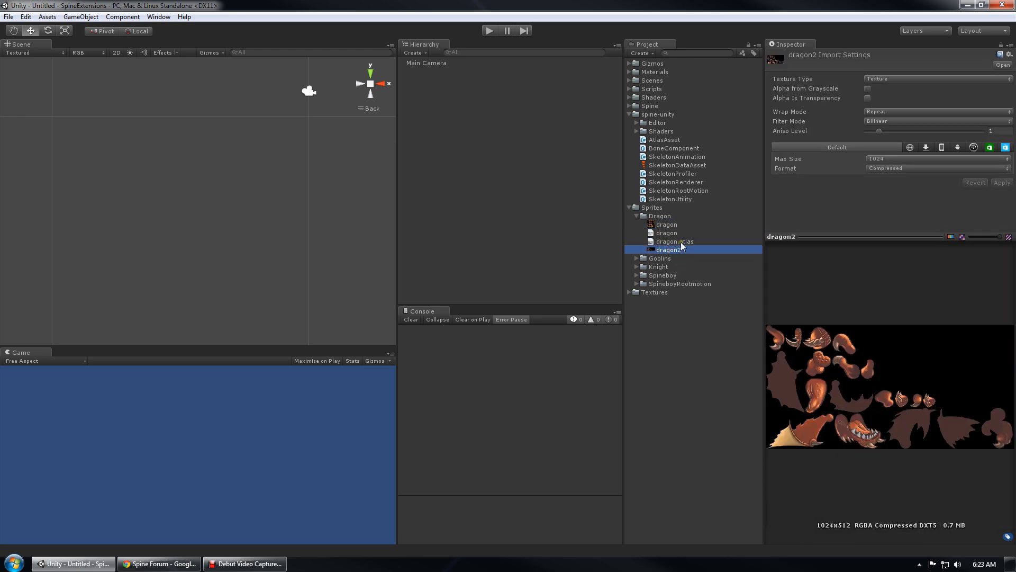
left_click(680, 241)
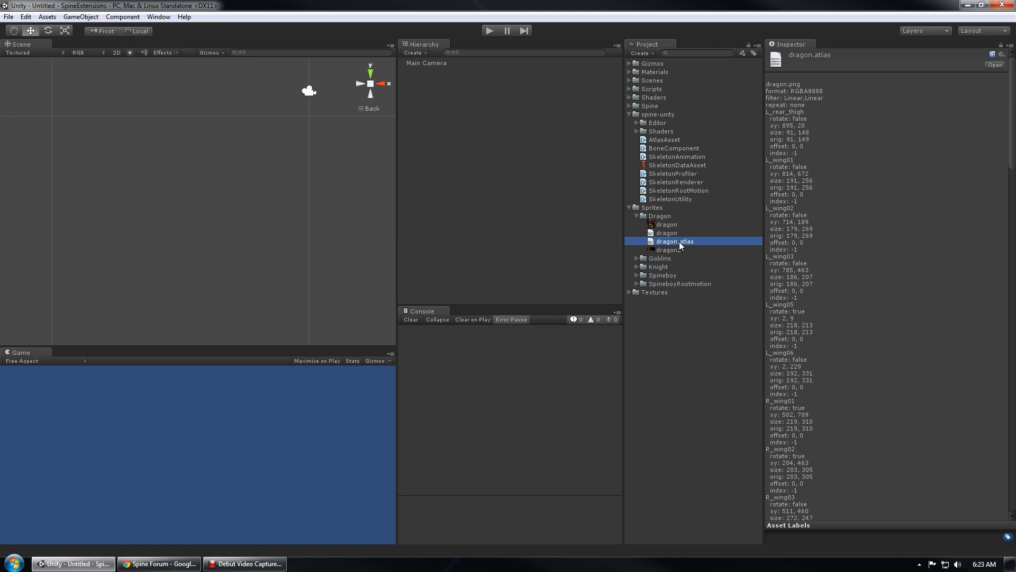
left_click(671, 234)
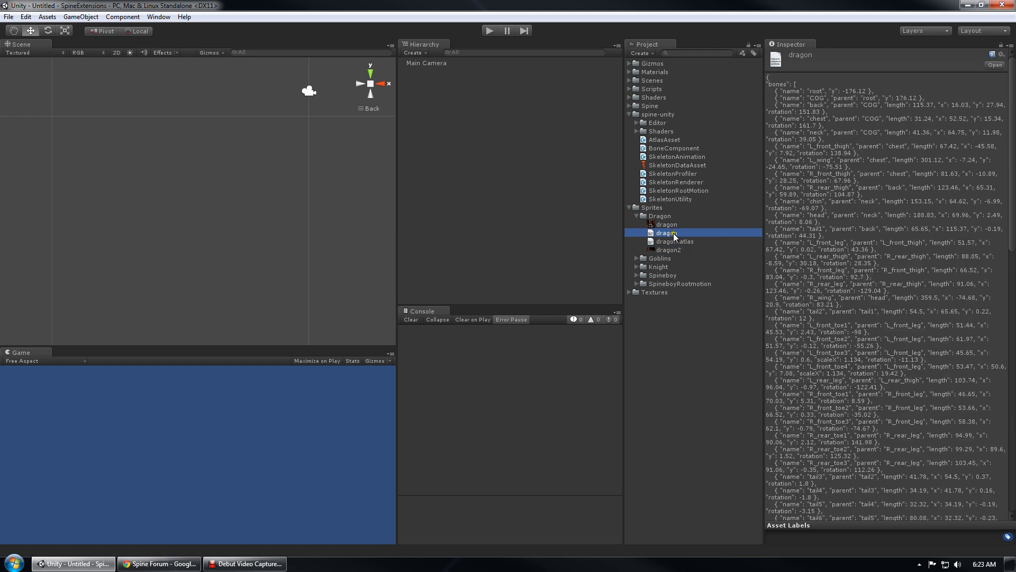
Run Spine > Ingest on the dragon JSON, clear the NullReferenceException, and select dragon_SkeletonData
right_click(673, 233)
mouse_move(713, 408)
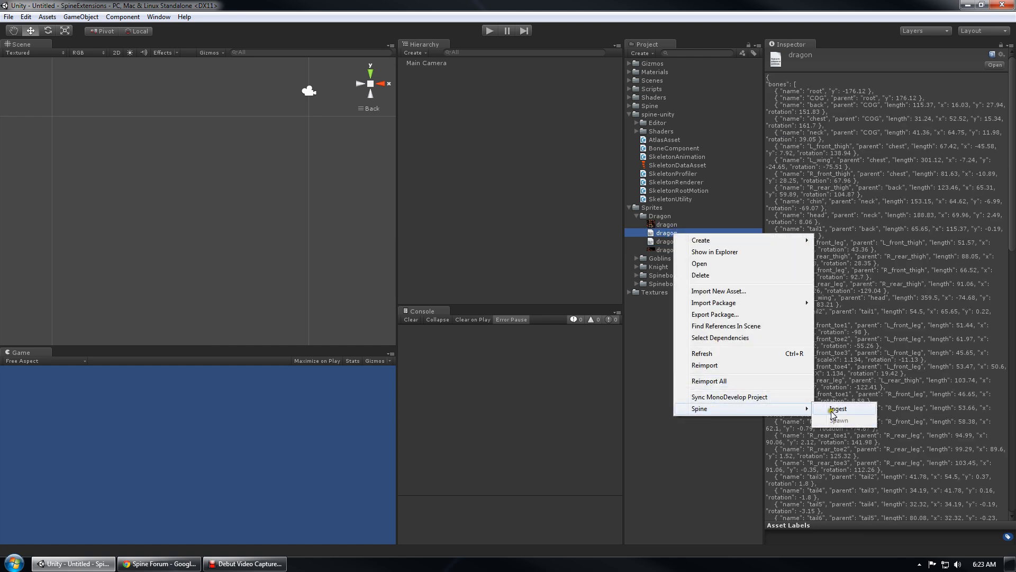
left_click(845, 411)
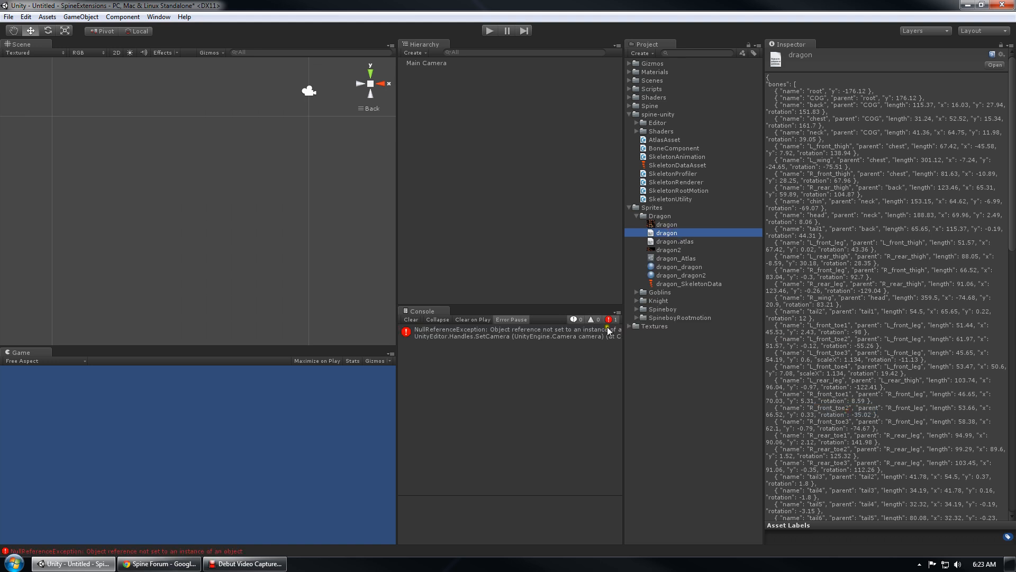
left_click(437, 331)
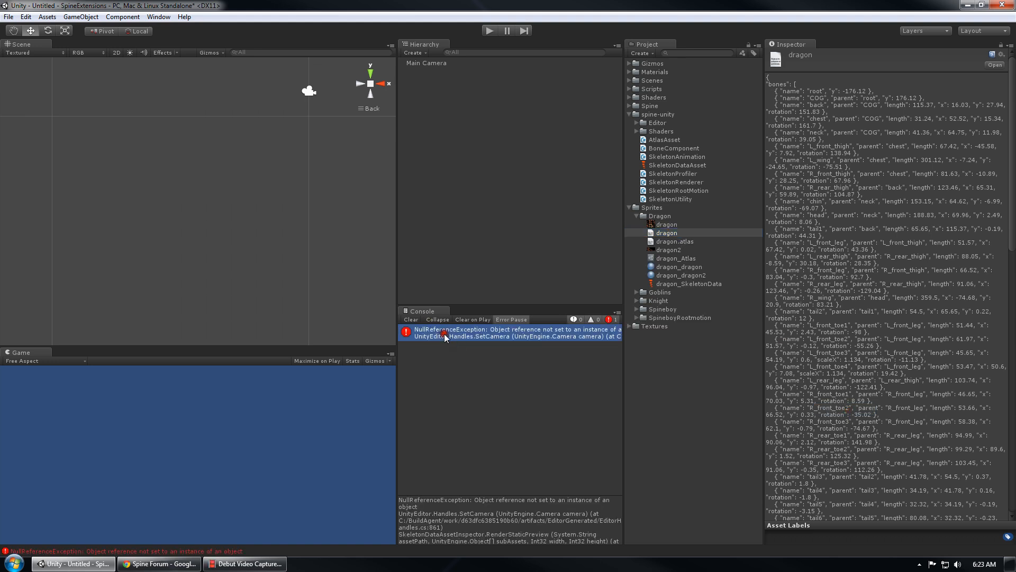
left_click(412, 319)
left_click(694, 284)
left_click(857, 357)
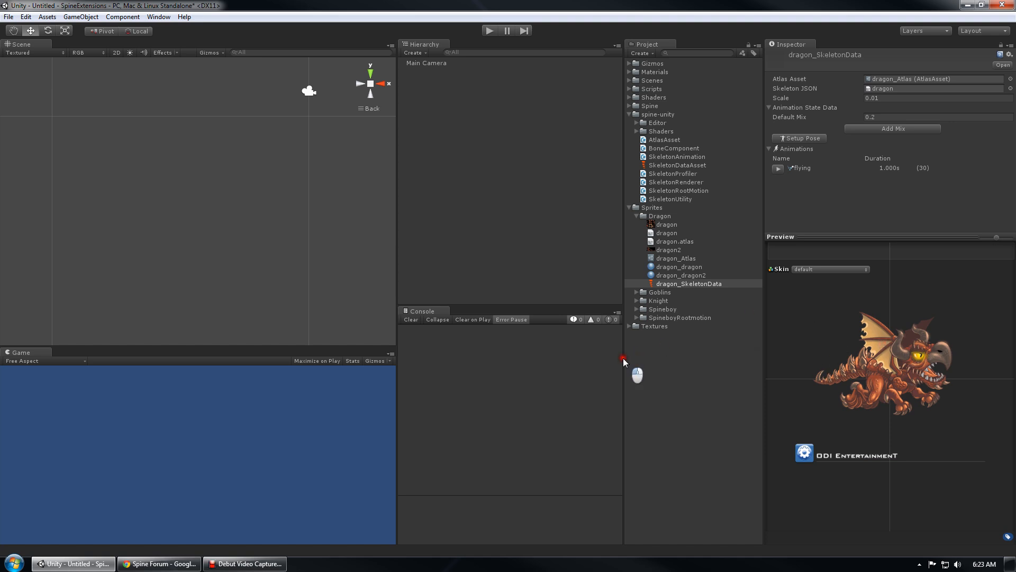
Widen the Project asset list, the Inspector and the animation preview area
left_click_drag(624, 358, 542, 365)
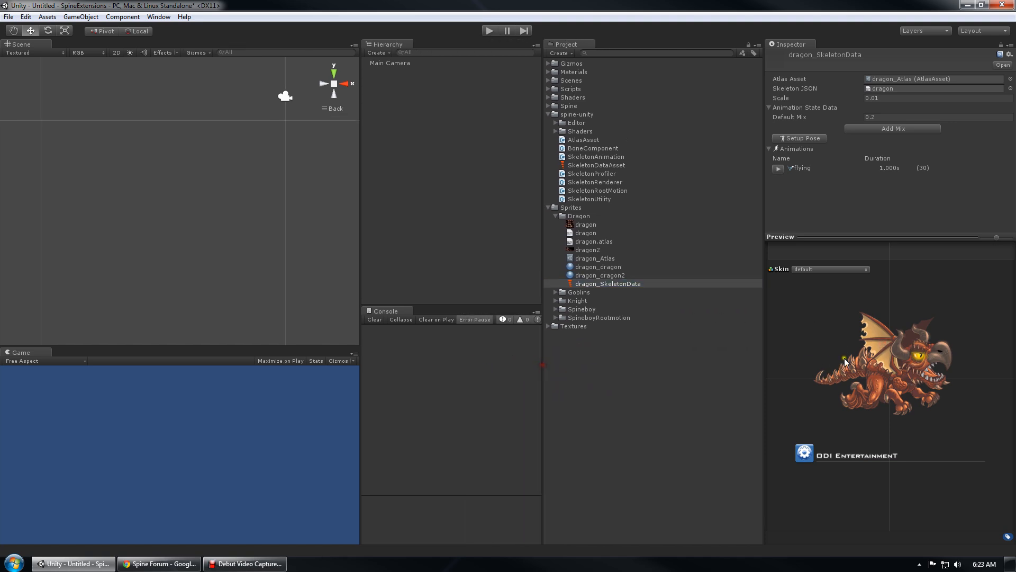
left_click_drag(764, 354, 705, 360)
mouse_move(807, 237)
left_mouse_down()
mouse_move(808, 212)
mouse_move(807, 238)
left_mouse_up()
Play and stop the dragon's flying preview on the default skin, then expand the Goblins folder
left_click(719, 168)
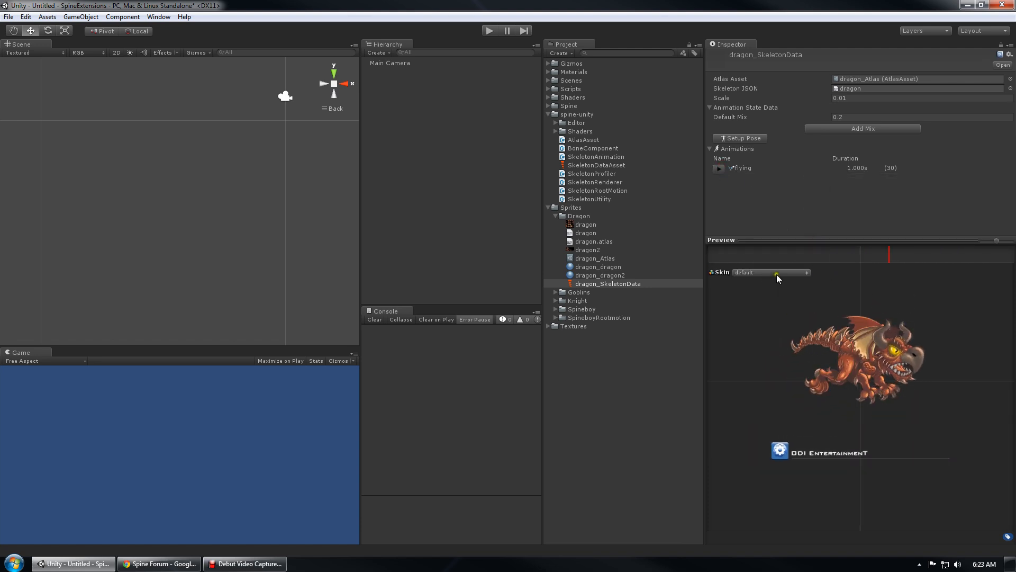
left_click(777, 274)
left_click(842, 313)
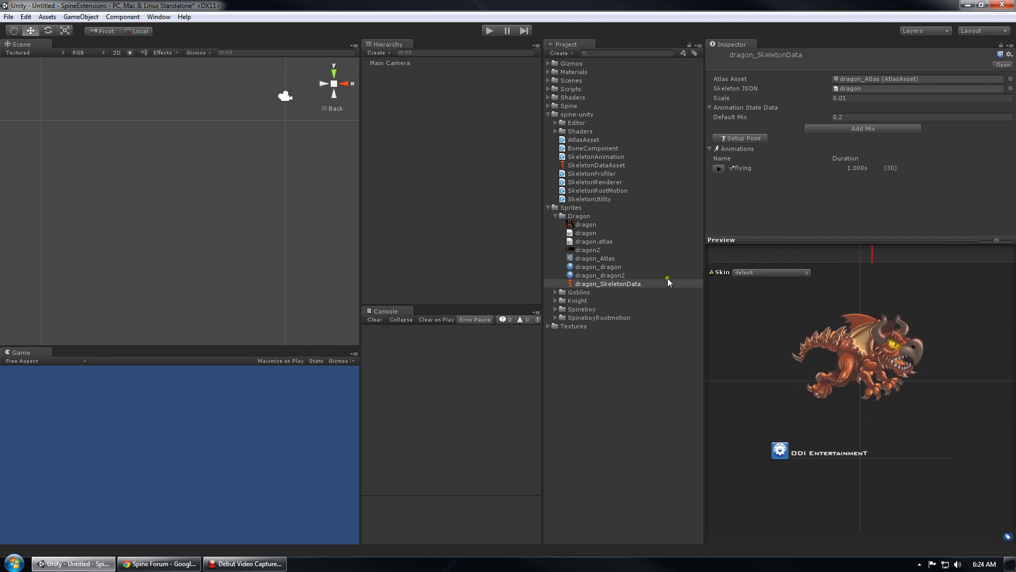
left_click(718, 168)
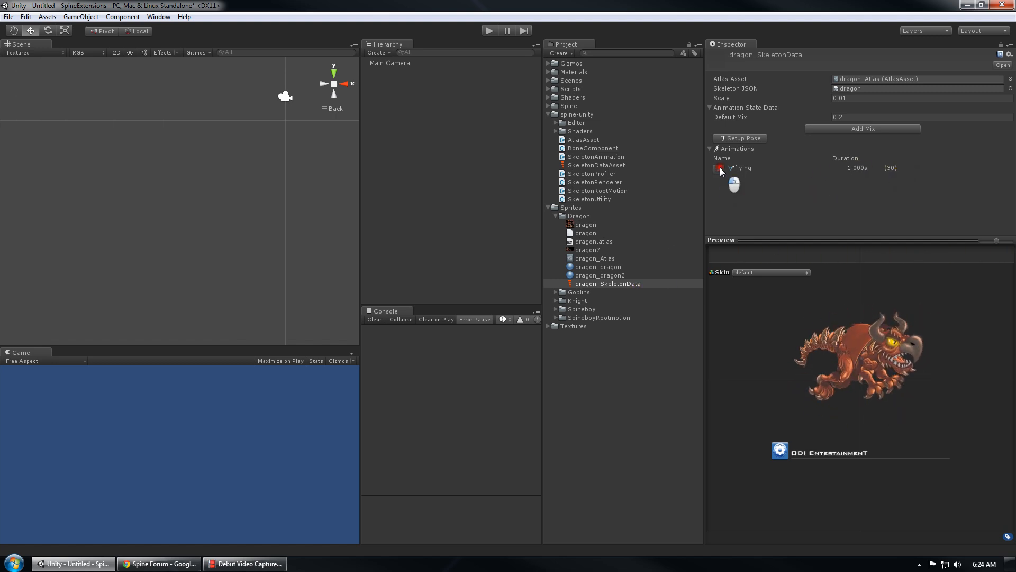
left_click(568, 292)
left_click(555, 292)
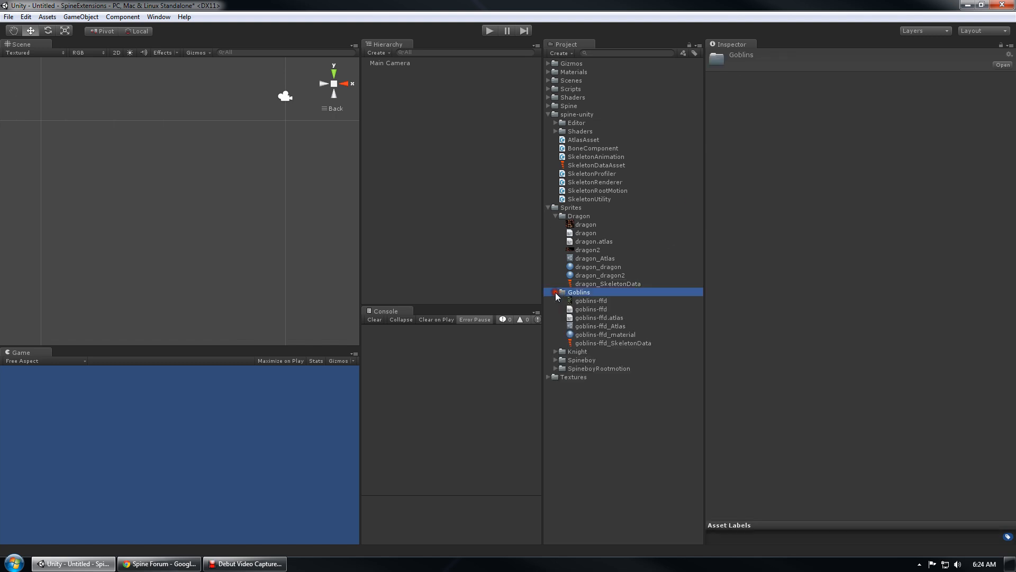
Preview goblins-ffd_SkeletonData, switching its skin between goblin and goblingirl
left_click(590, 343)
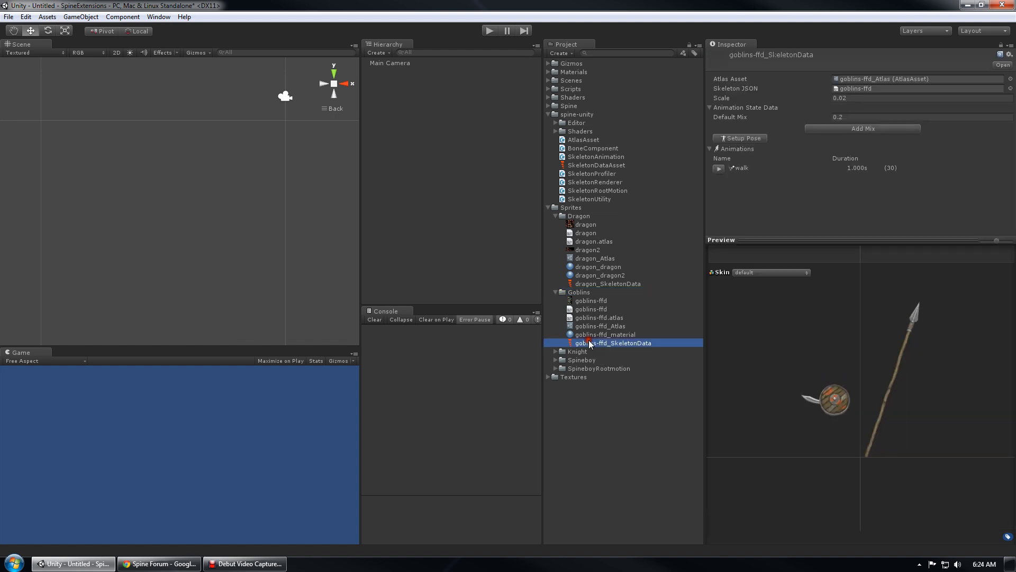
left_click(767, 272)
left_click(777, 290)
left_click(750, 274)
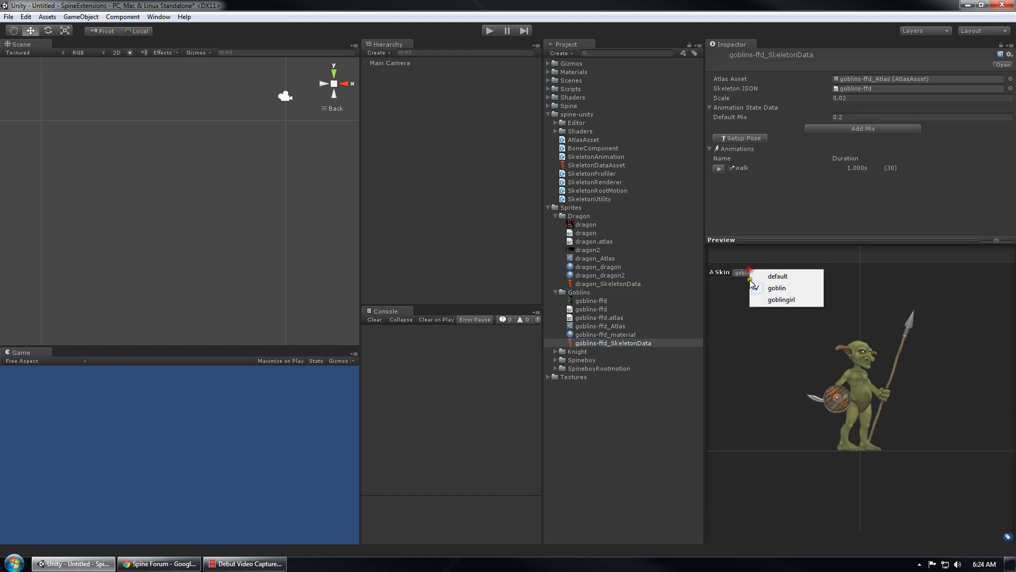
left_click(780, 300)
Play the walk animation with the goblin skin, then select spineboy_SkeletonData
left_click(718, 168)
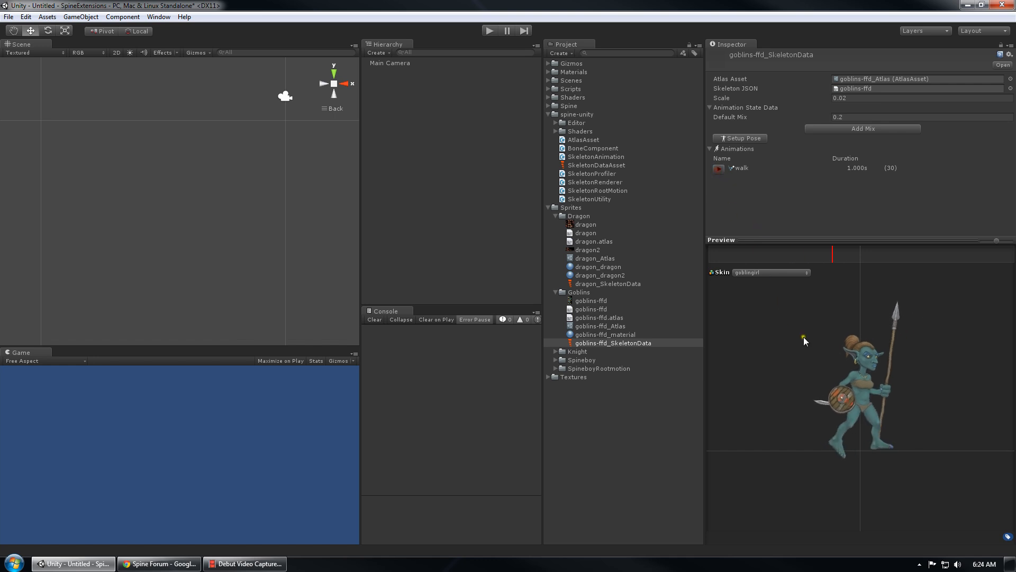
left_click(773, 273)
left_click(786, 291)
left_click(718, 168)
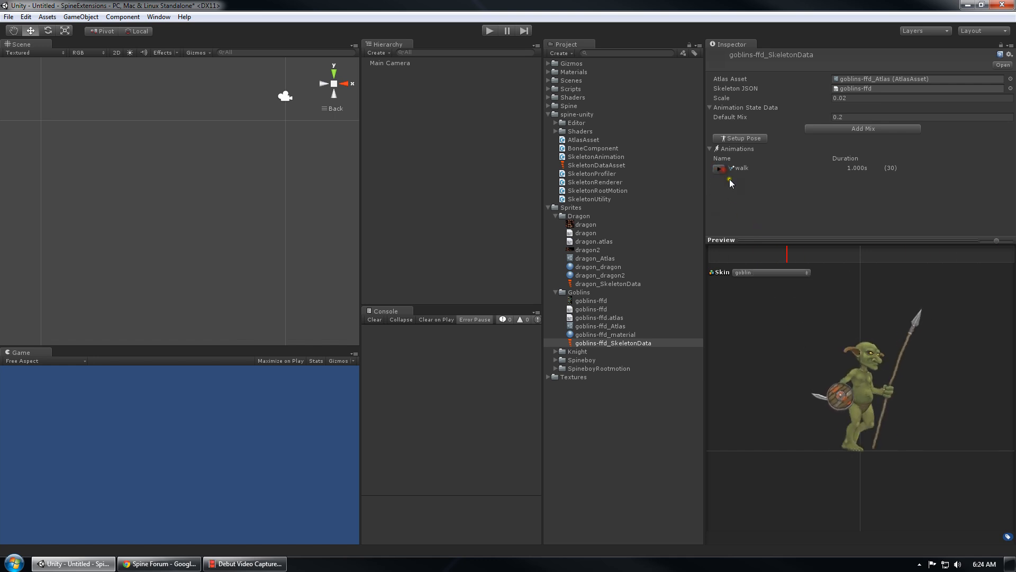
left_click(556, 360)
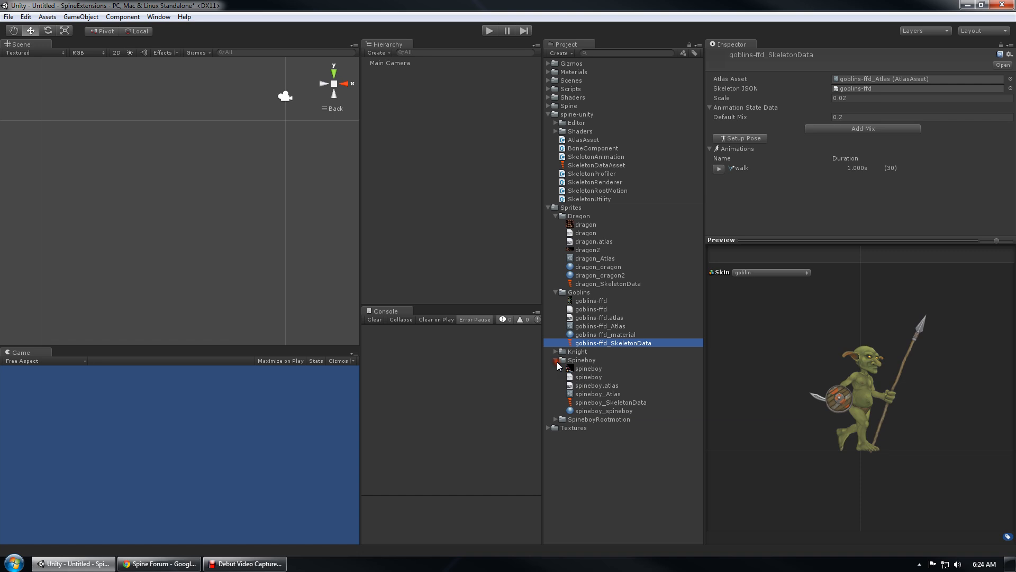
left_click(599, 403)
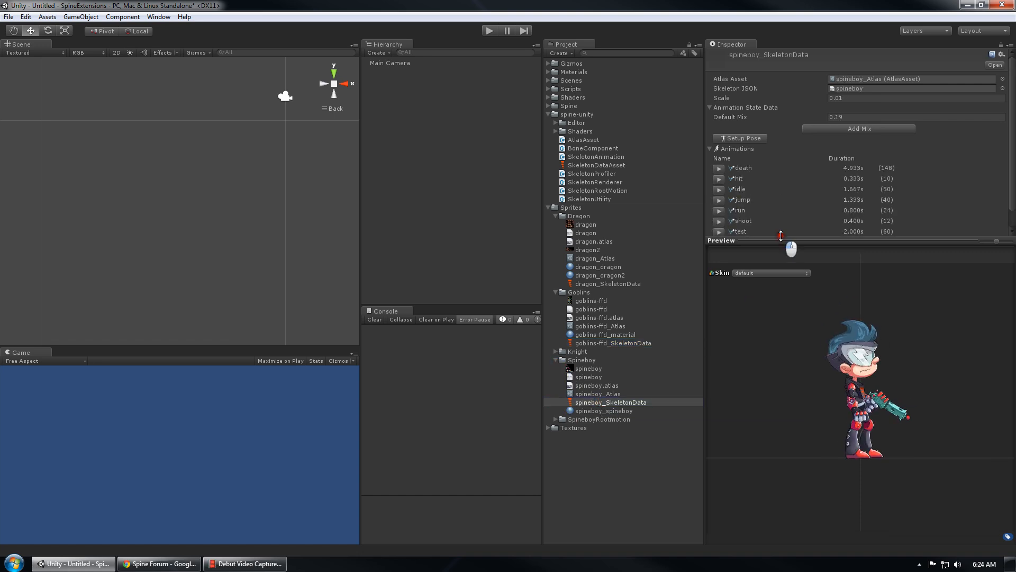
Preview Spineboy's run and jump animations at an adjusted speed, then collapse the Spineboy folder
left_click_drag(793, 240, 794, 309)
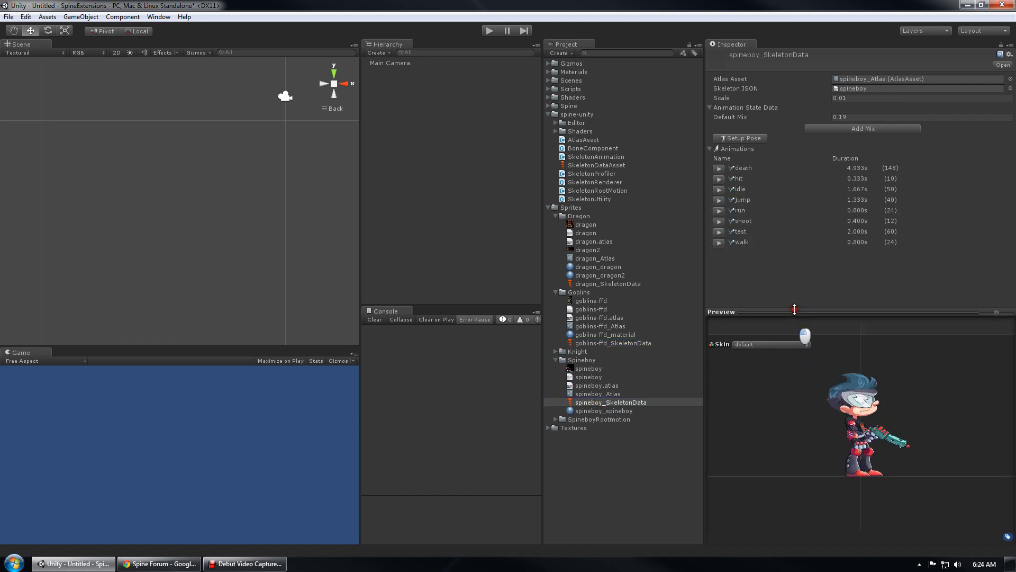
left_click(718, 211)
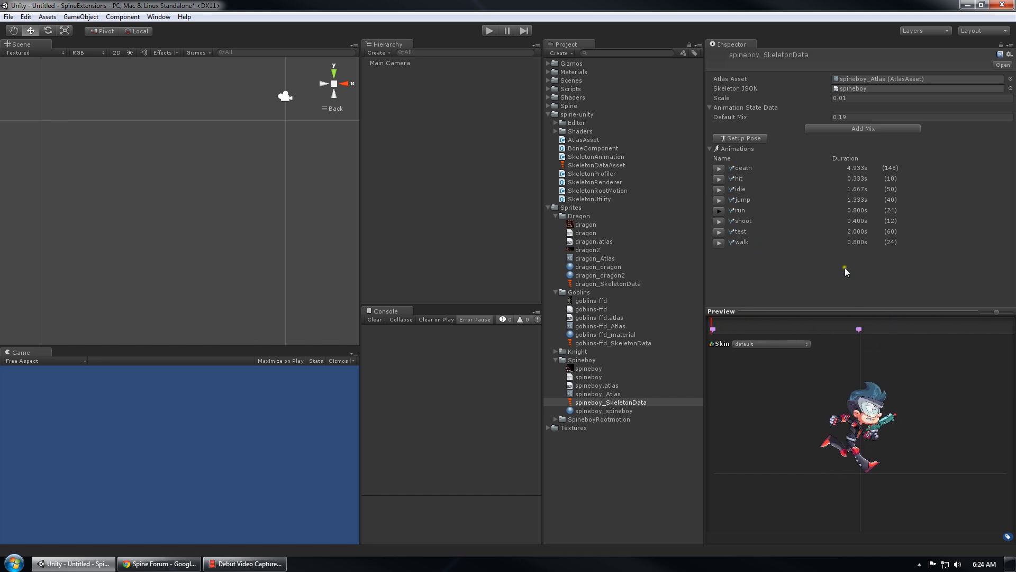
left_click_drag(997, 311, 994, 314)
scroll(879, 411, "up", 2)
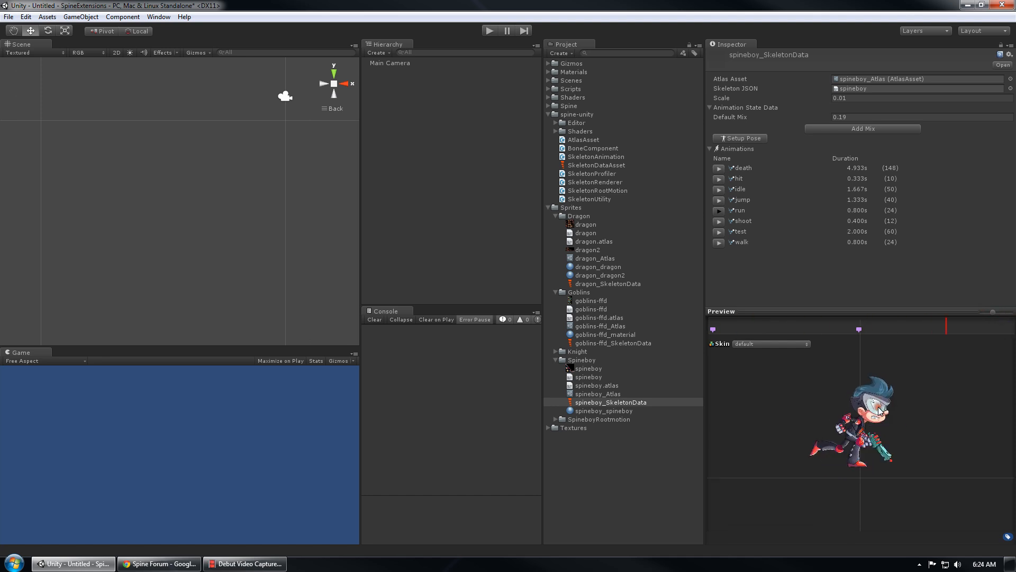
scroll(879, 410, "up", 5)
scroll(862, 391, "down", 4)
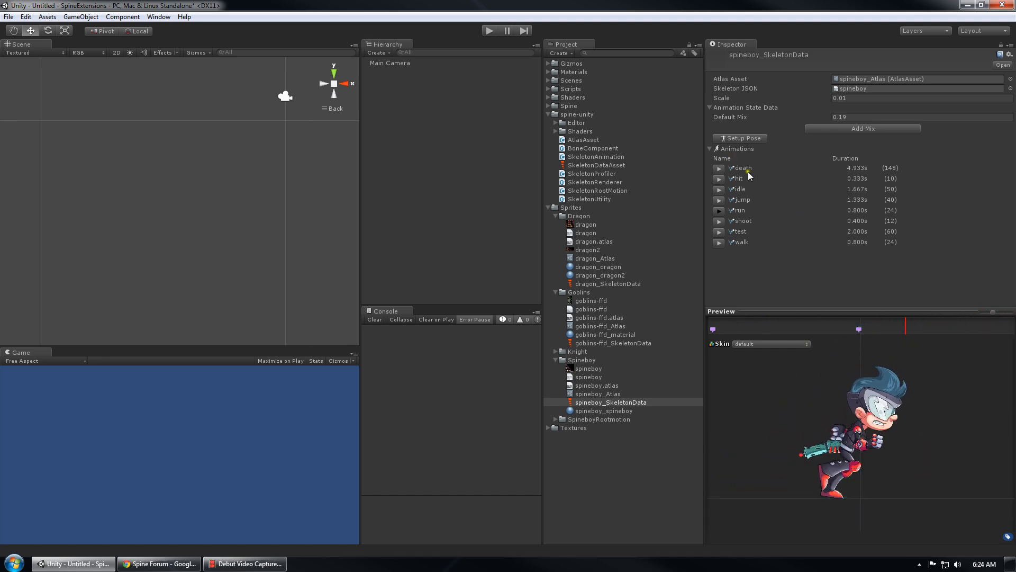
left_click(719, 201)
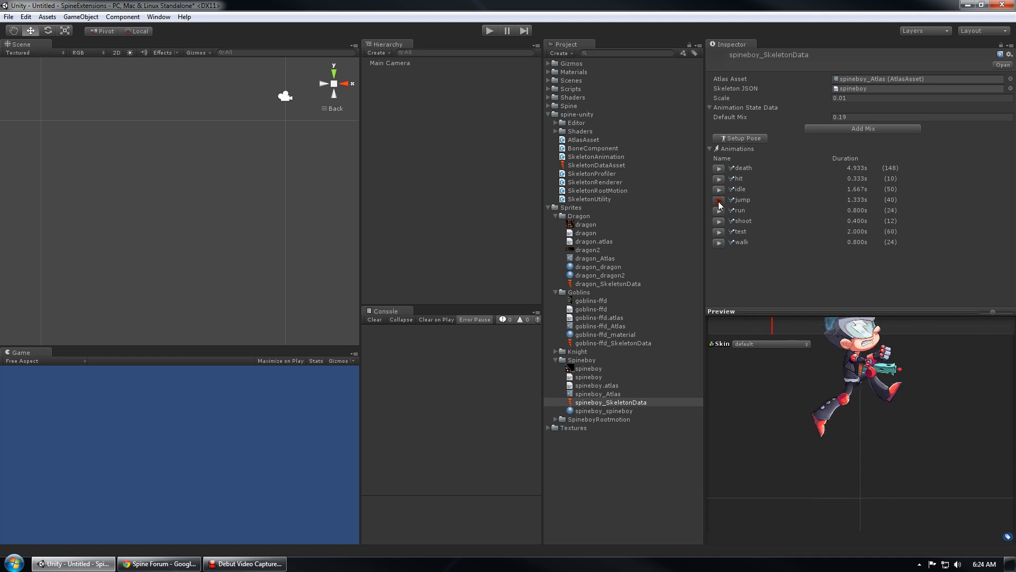
left_click(556, 361)
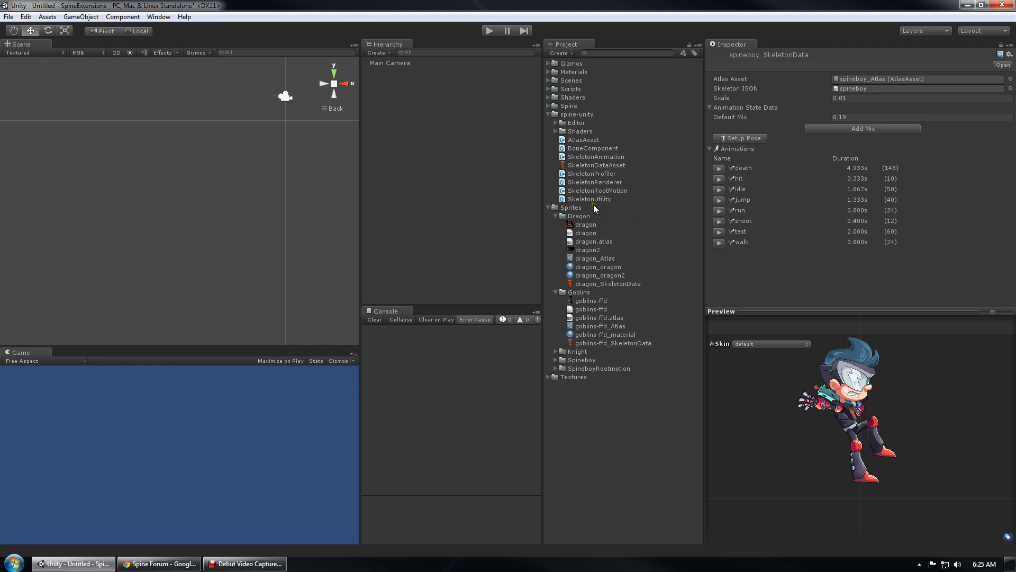
Select goblins-ffd_SkeletonData in the Sprites folder and use Spine > Spawn on it
left_click(548, 207)
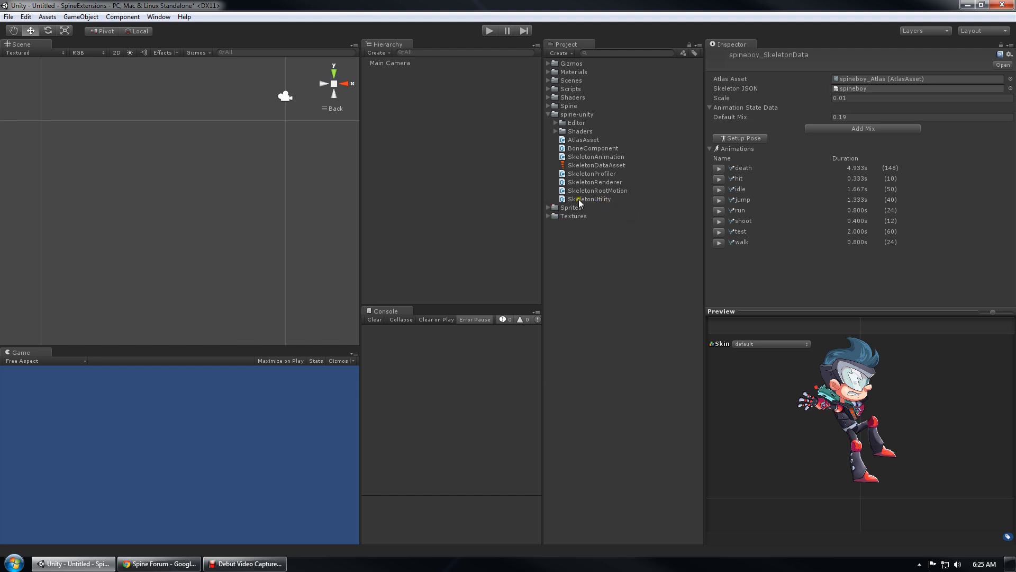
left_click(546, 208)
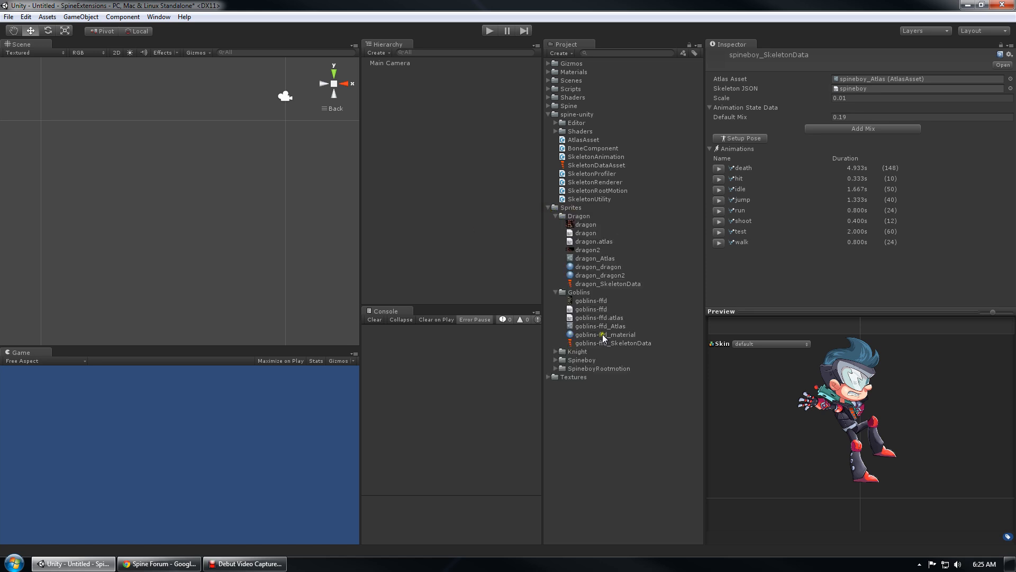
left_click(603, 344)
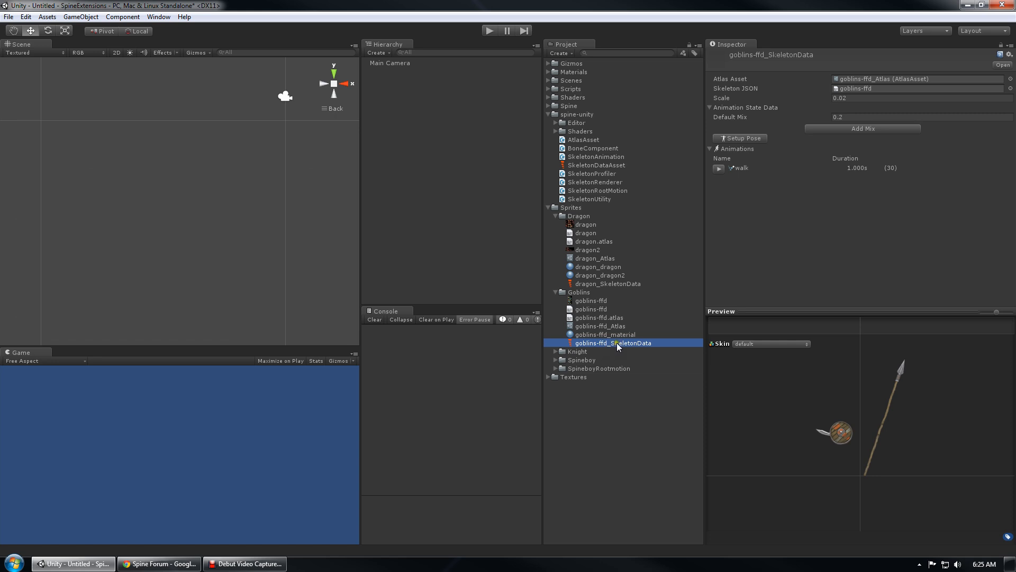
right_click(606, 346)
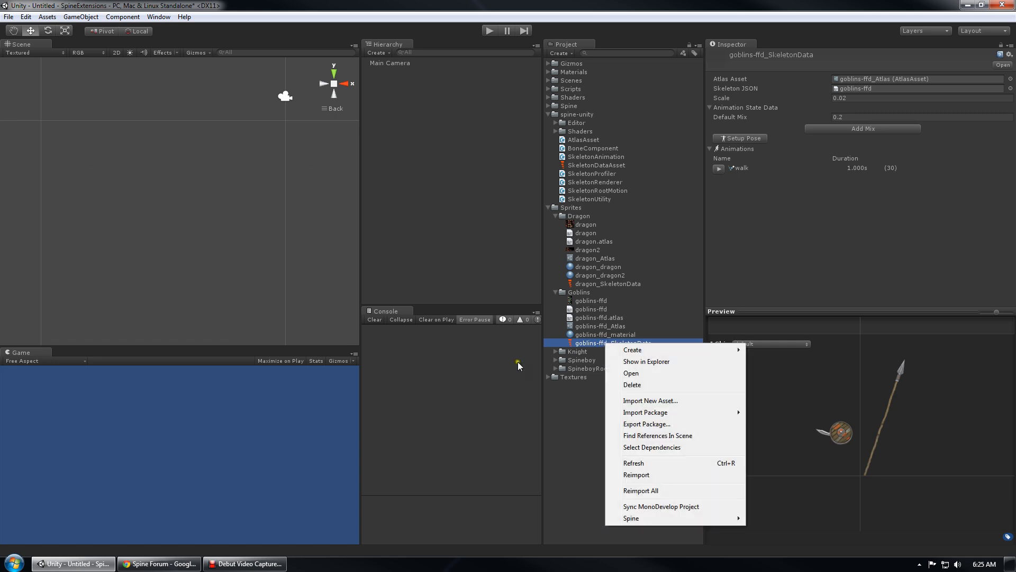
mouse_move(639, 519)
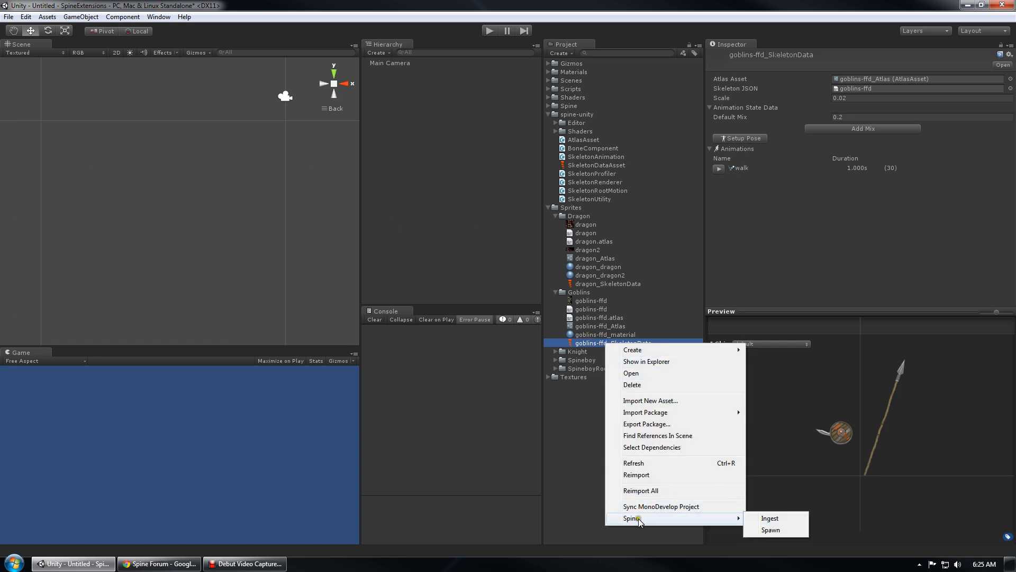
left_click(785, 530)
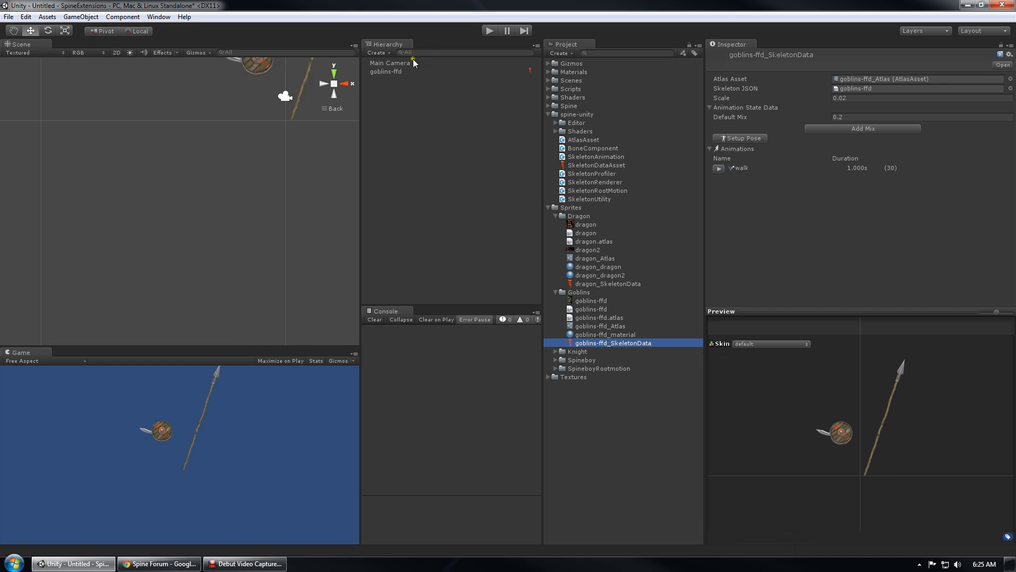
Frame the spawned goblins-ffd object and set its Initial Skin to goblin
left_click(409, 73)
double_click(409, 72)
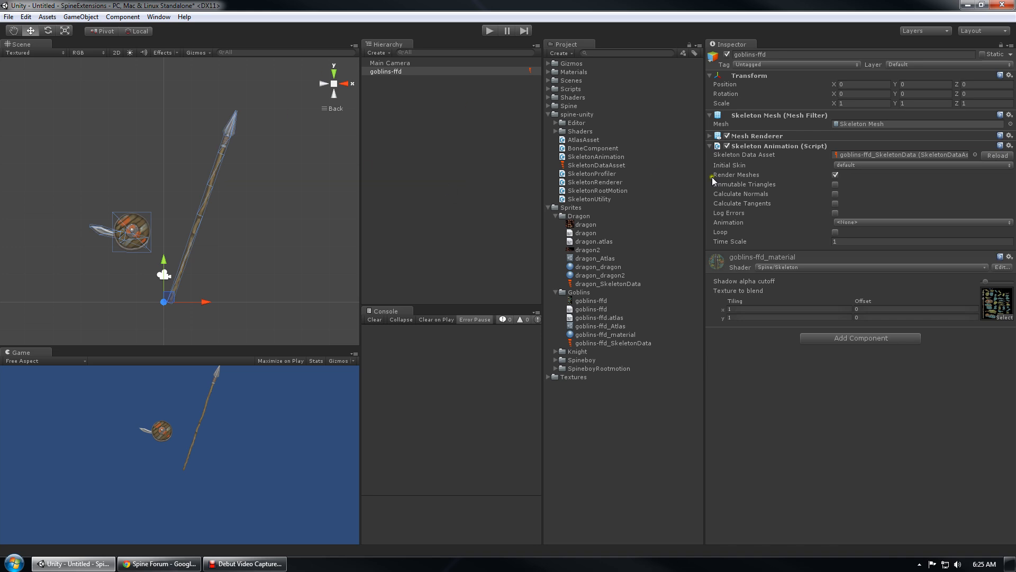
left_click(871, 165)
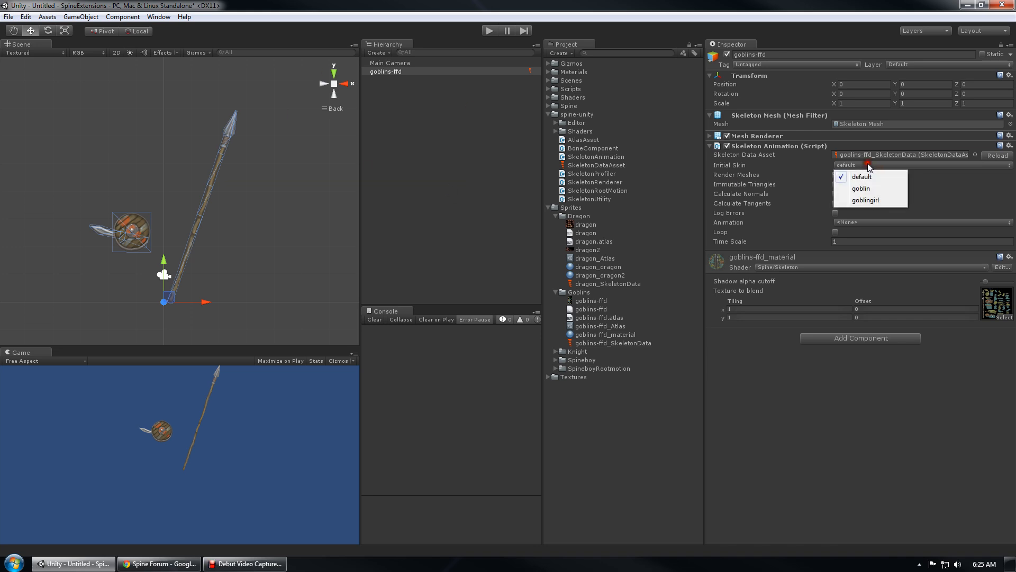
left_click(879, 191)
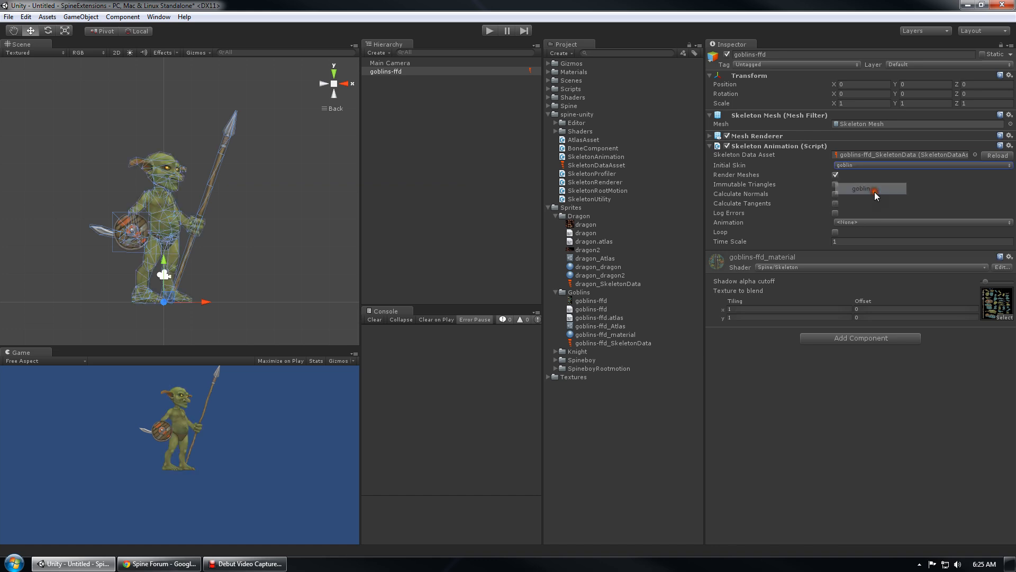
Recentre the goblin and enlarge the scene and game views
middle_click_drag(152, 238, 178, 225)
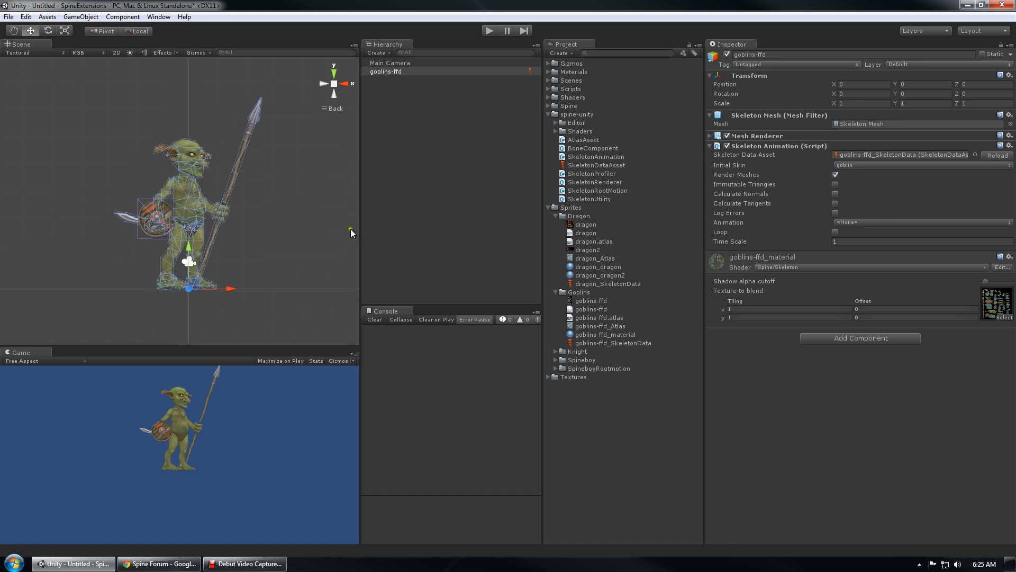
left_click_drag(360, 231, 465, 230)
scroll(322, 218, "up", 3)
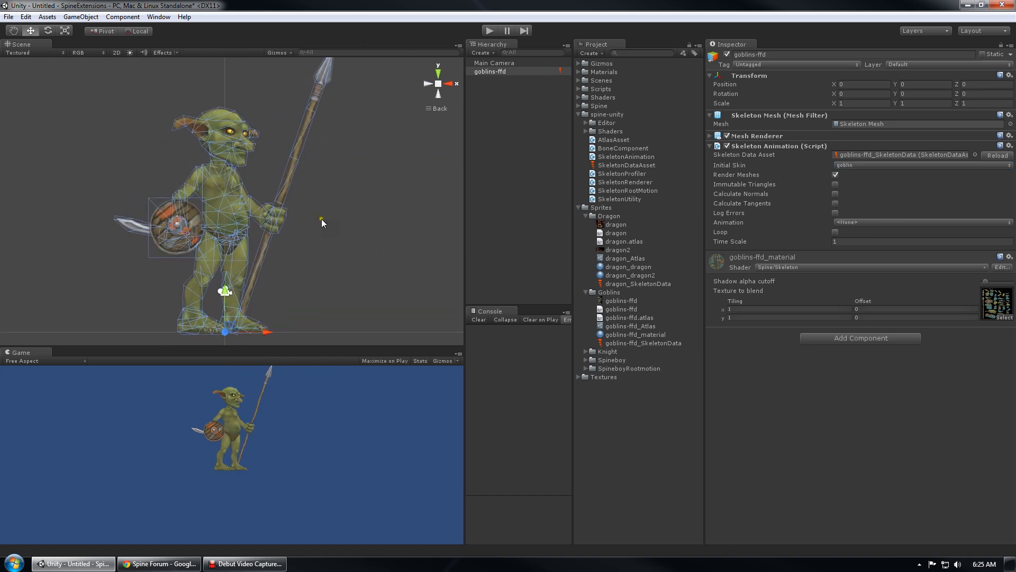
scroll(322, 221, "down", 1)
left_click_drag(331, 351, 332, 394)
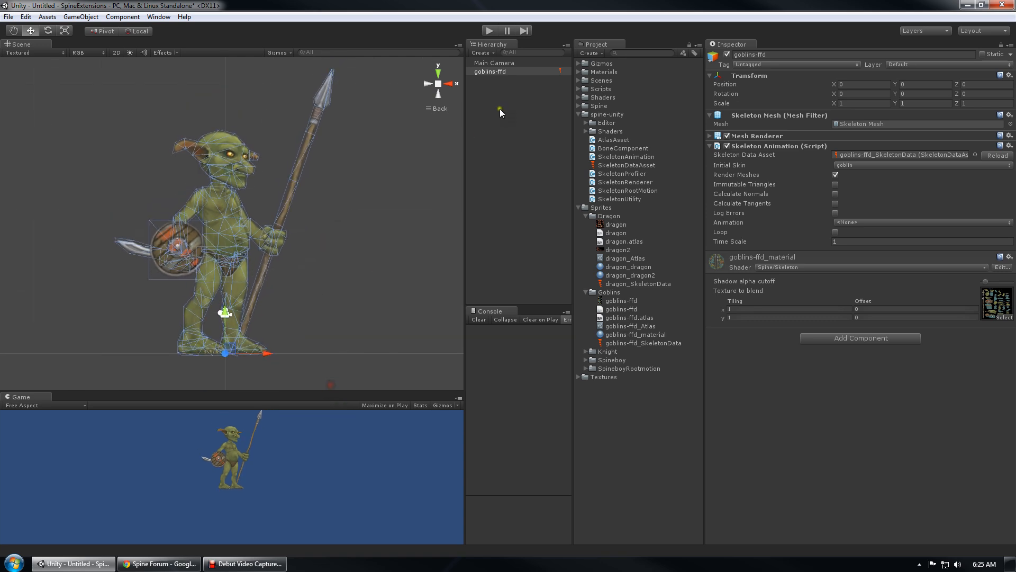
Set the animation to walk with Loop enabled and test it in play mode
left_click(499, 72)
left_click(860, 223)
left_click(882, 243)
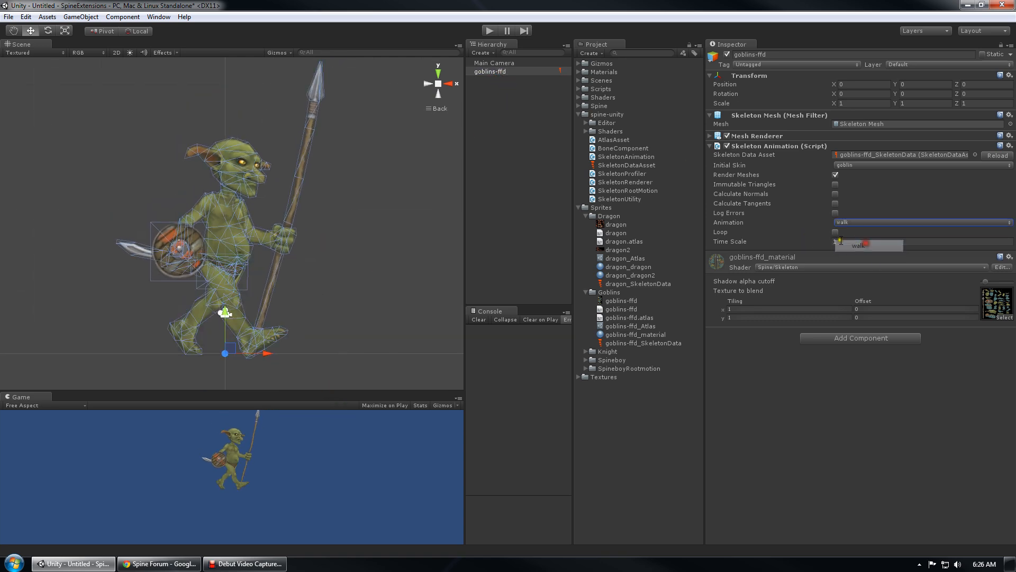
left_click(835, 231)
left_click(488, 33)
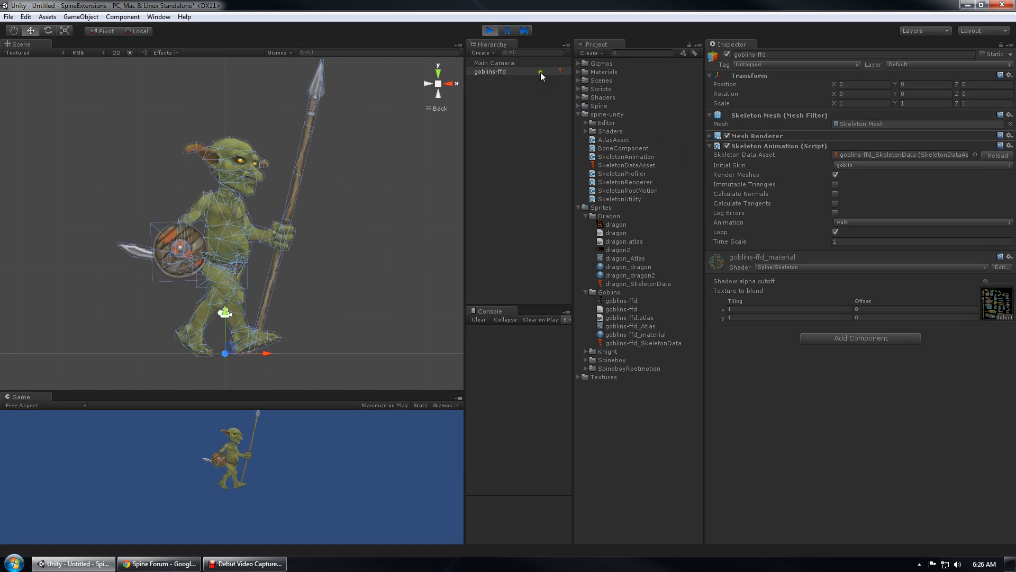
left_click(487, 31)
Set Time Scale to 0.5 and preview the slower walk in play mode
left_click(870, 242)
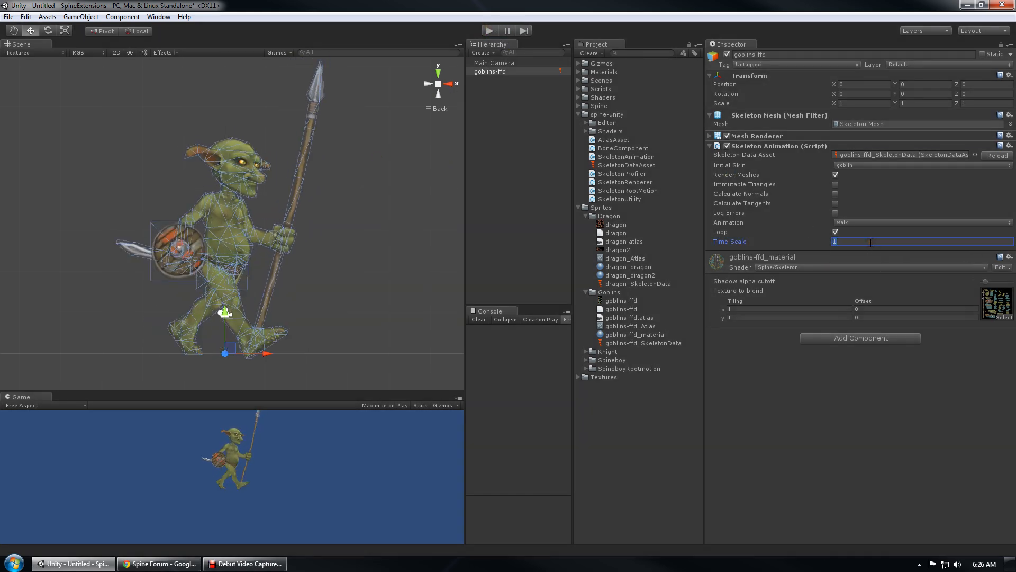
left_click(492, 31)
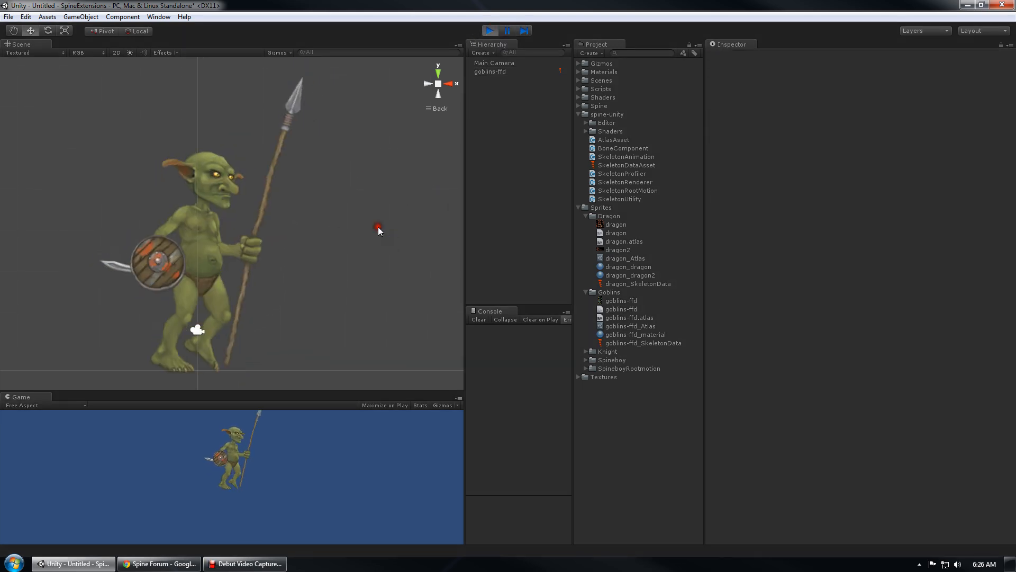
left_click(491, 31)
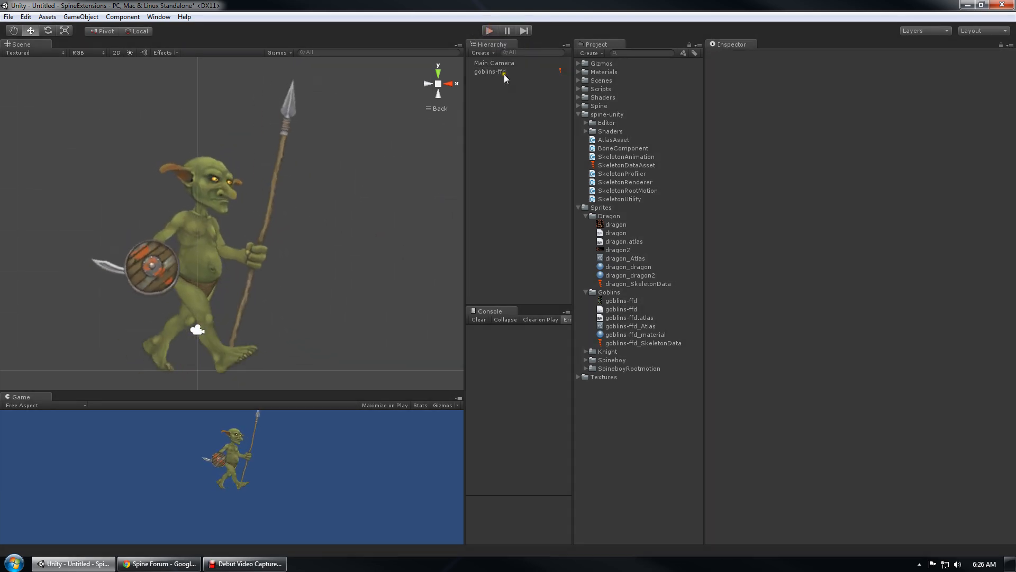
left_click(501, 72)
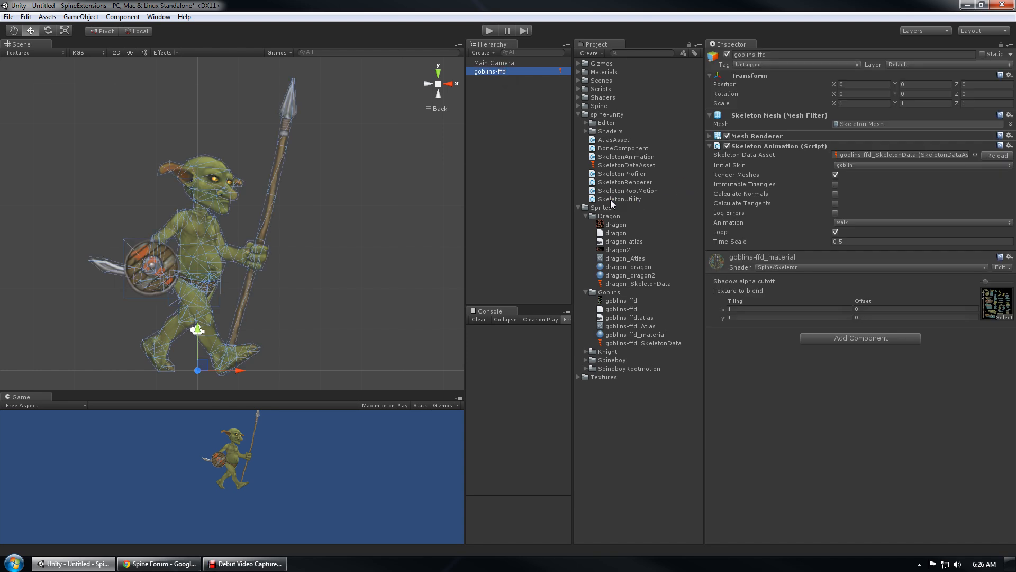
Drag the SkeletonUtility script onto goblins-ffd to add the component
left_click_drag(611, 199, 788, 402)
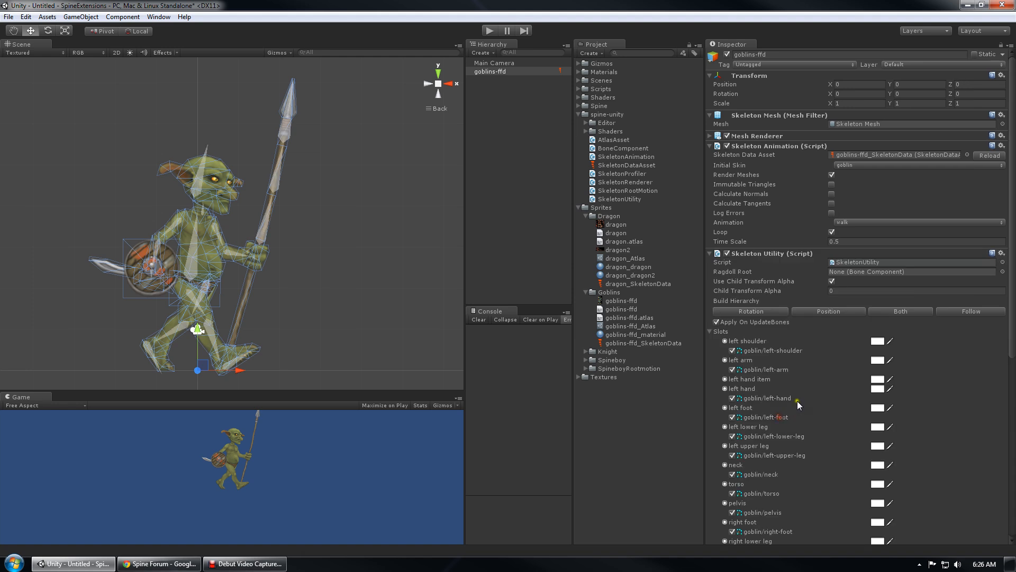
scroll(797, 401, "down", 10)
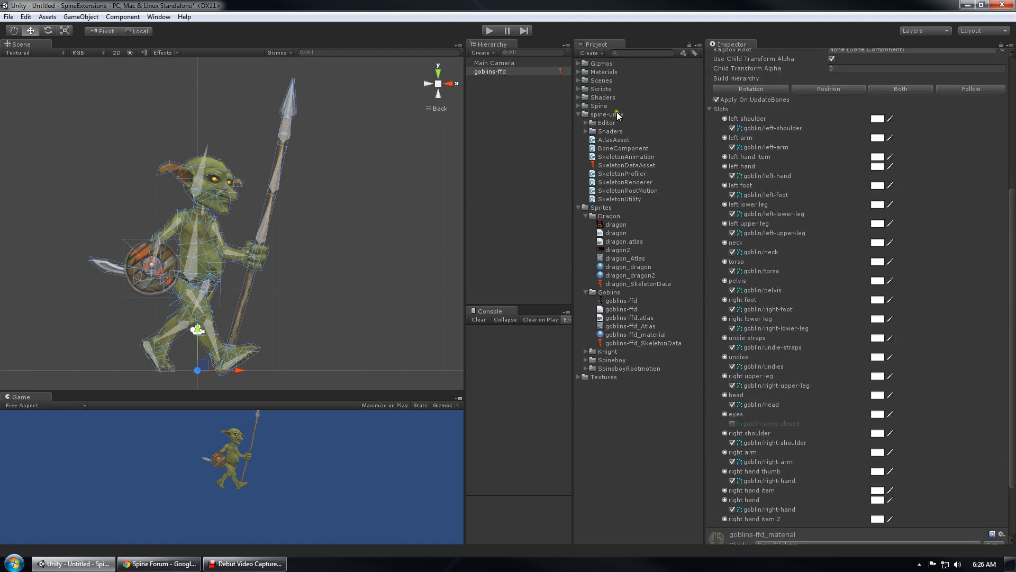
left_click(497, 73)
scroll(298, 208, "up", 6)
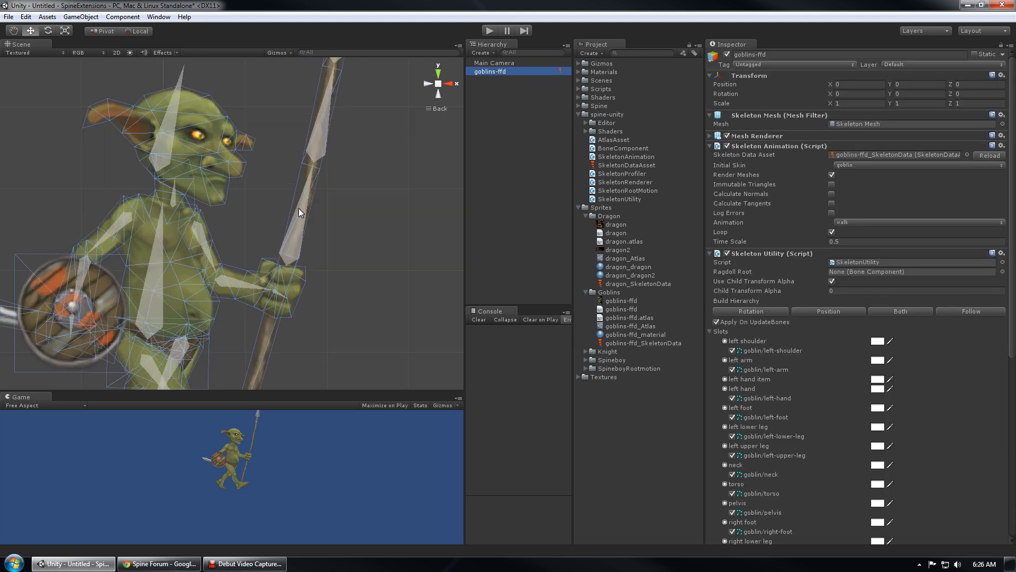
Pan the Scene view over the goblin from its legs back up to its head
middle_click_drag(288, 155, 277, 207)
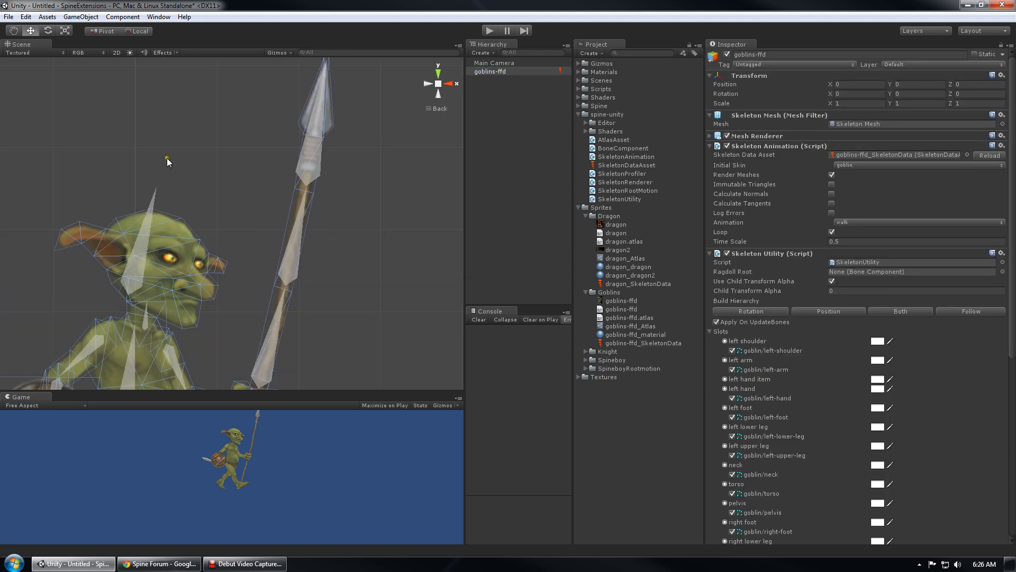
middle_click_drag(187, 300, 290, 91)
middle_click_drag(295, 240, 257, 179)
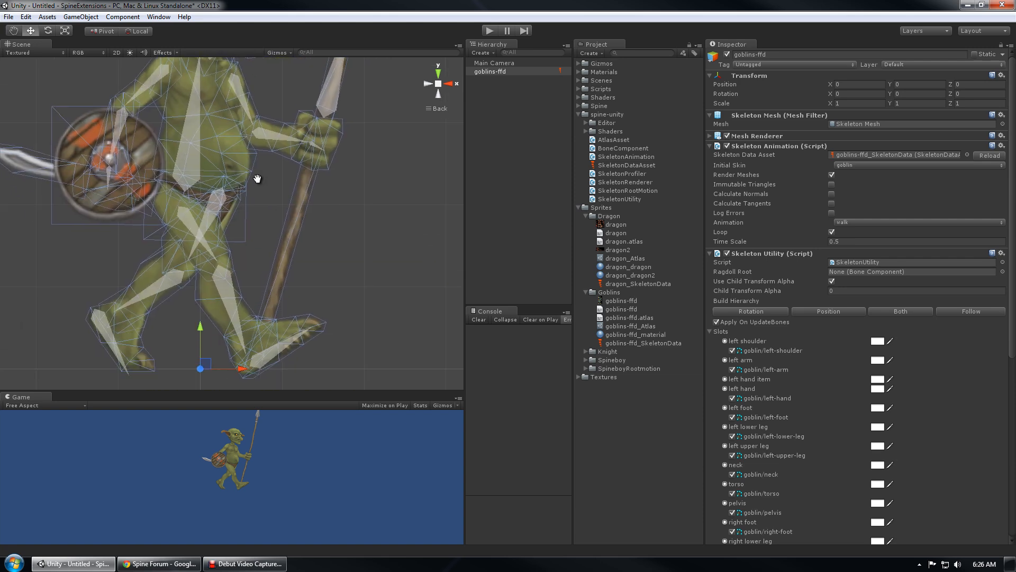
middle_click_drag(315, 189, 272, 303)
middle_click_drag(276, 192, 288, 258)
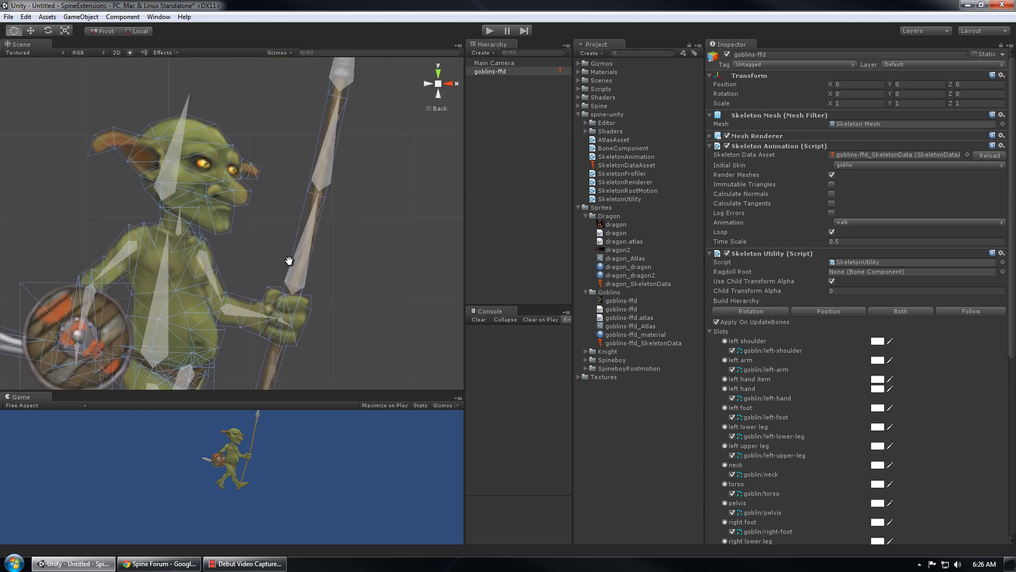
scroll(298, 257, "down", 7)
Try the ragdoll in play mode, stop, and collapse the Slots list
left_click(485, 30)
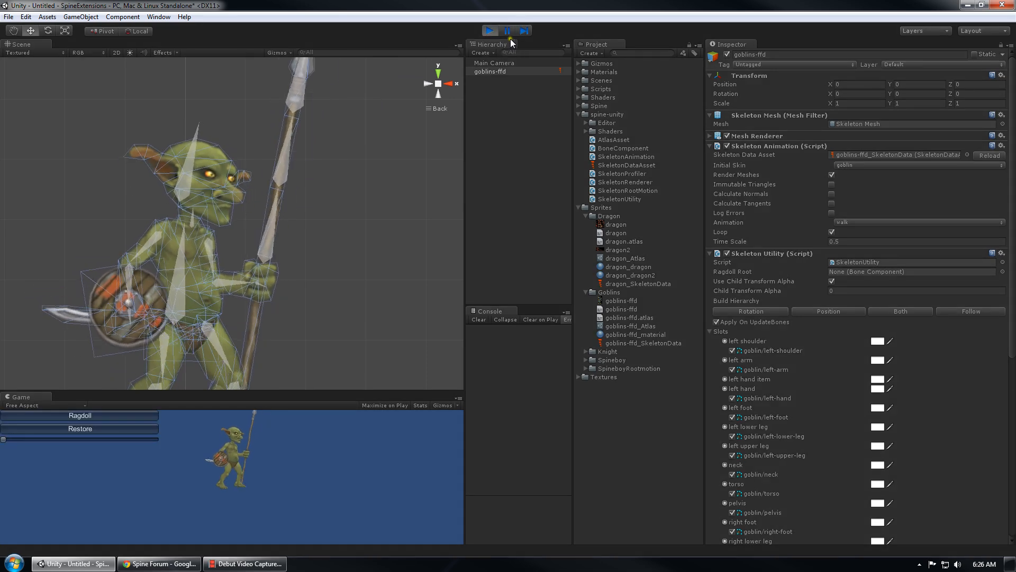
left_click(490, 30)
scroll(879, 403, "down", 3)
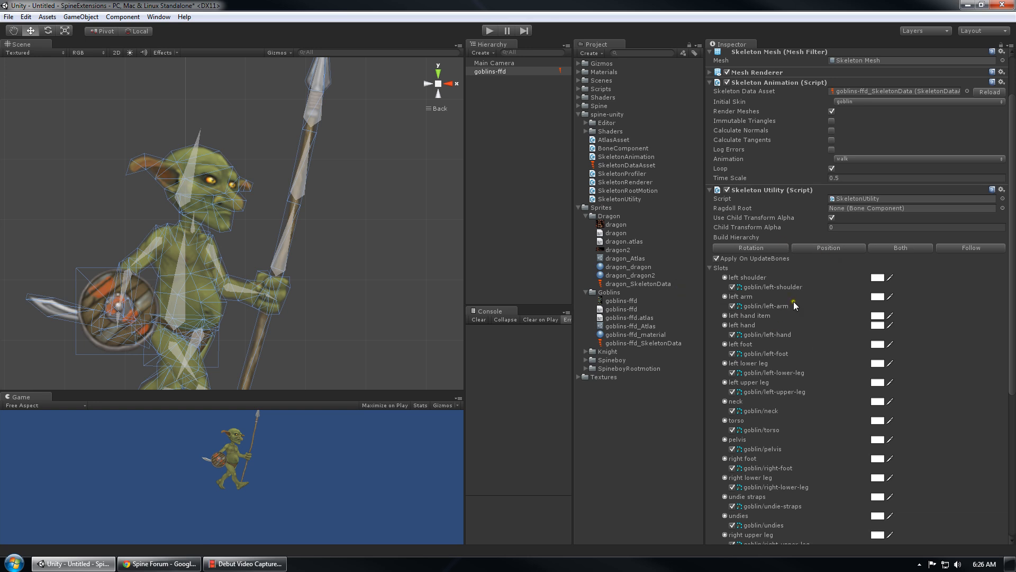
scroll(792, 300, "down", 2)
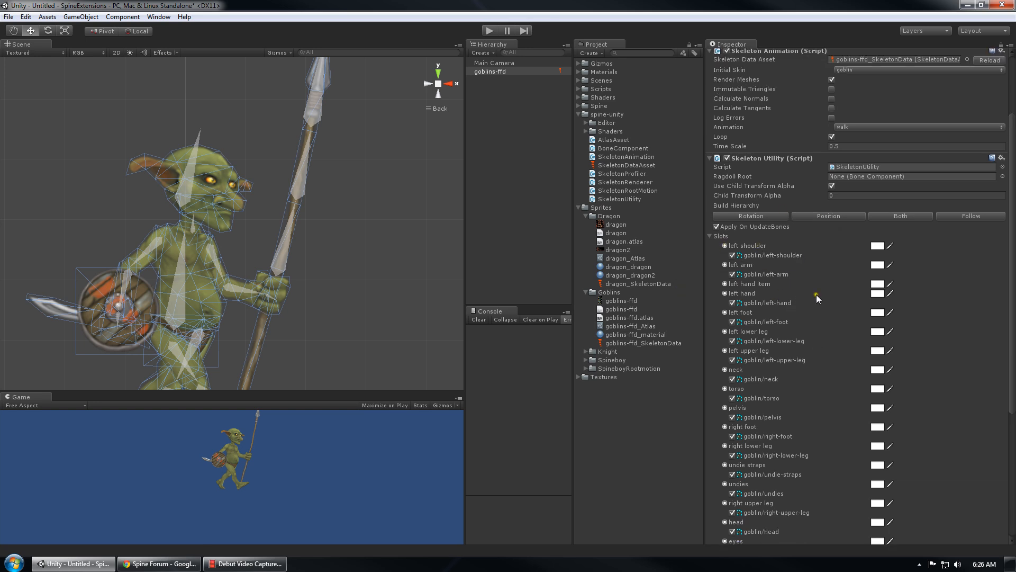
left_click(709, 236)
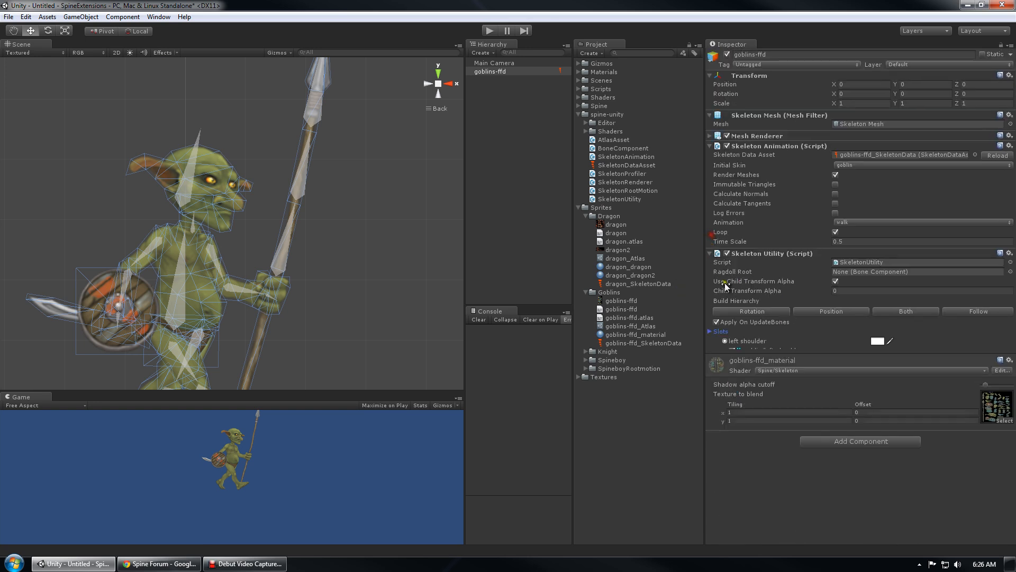
Reopen the Slots list and tint the left shoulder slot pure red
left_click(708, 332)
scroll(819, 370, "down", 4)
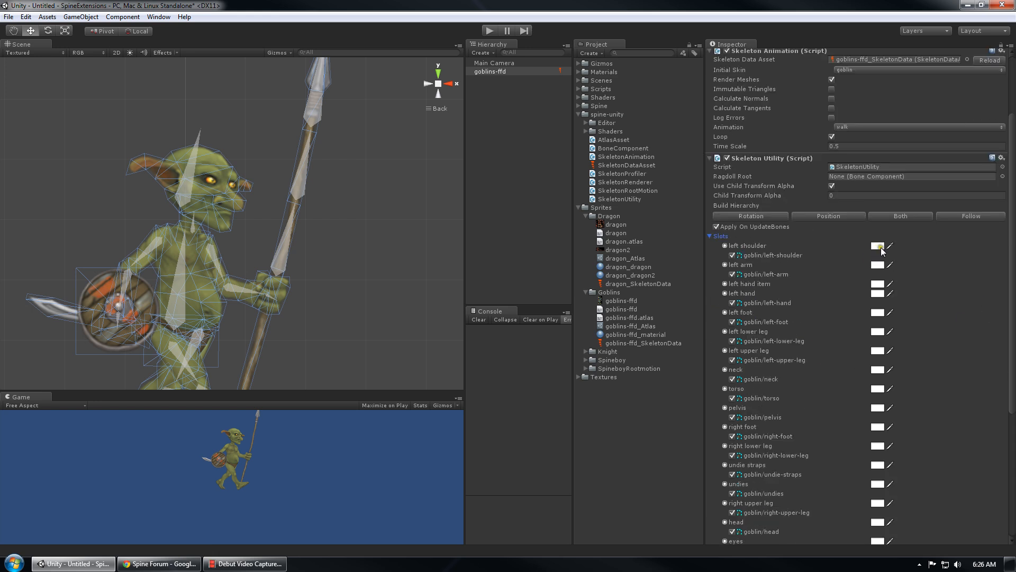
left_click(877, 245)
left_click_drag(449, 339, 371, 210)
left_click(554, 264)
Enable the goblin/eyes-closed attachment in the slot list
scroll(846, 375, "down", 1)
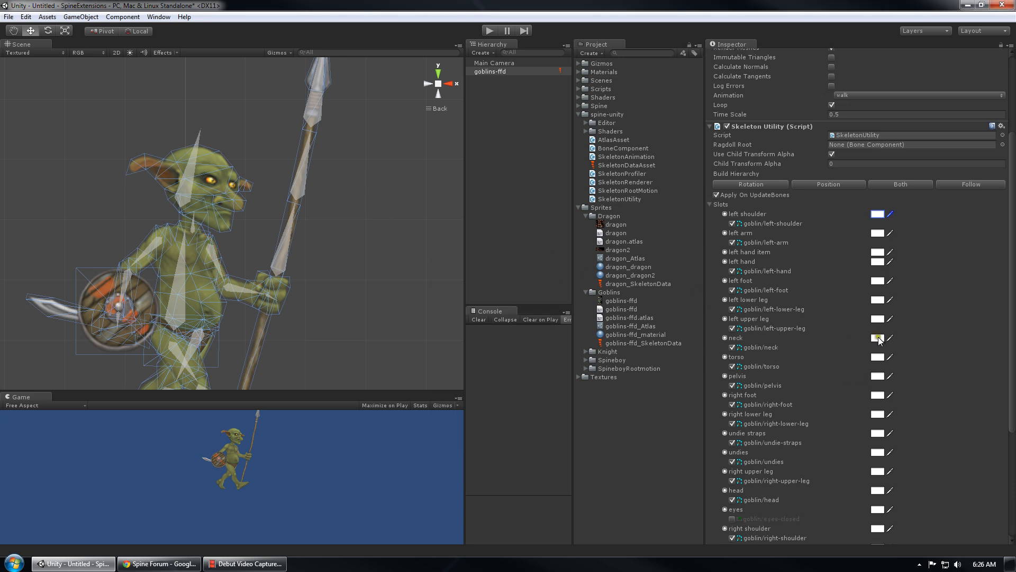
scroll(780, 345, "down", 4)
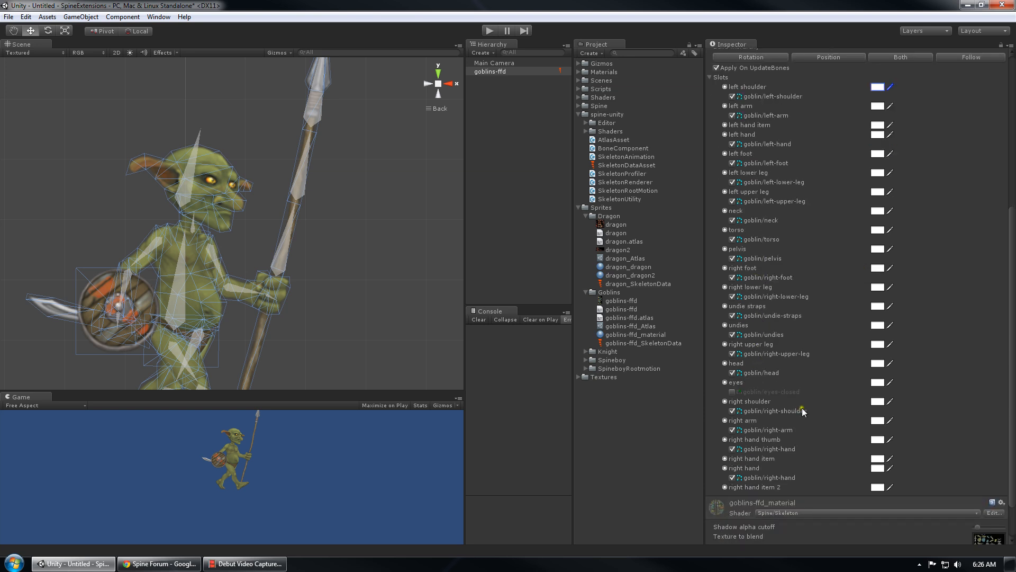
left_click(731, 393)
scroll(770, 430, "up", 4)
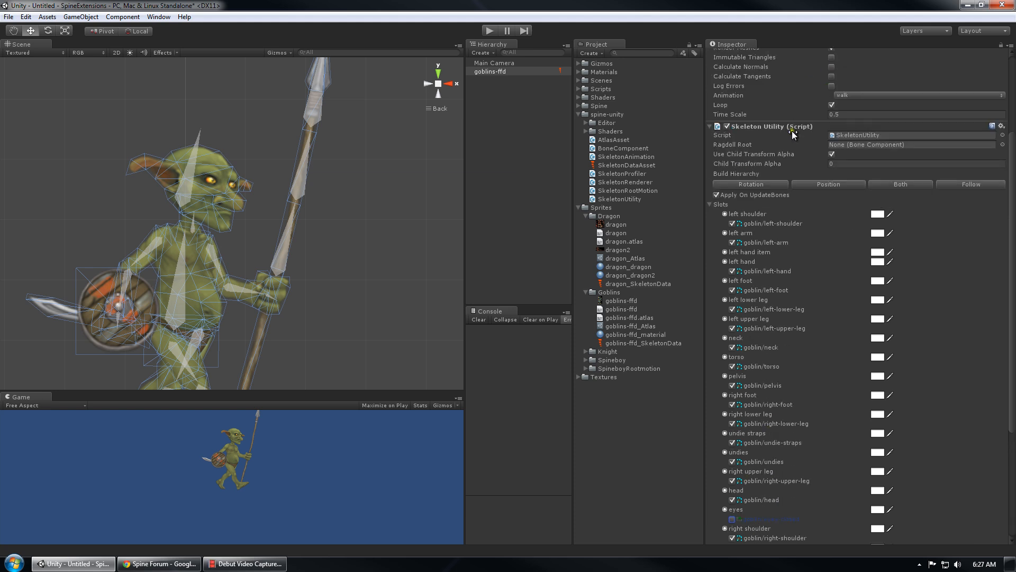
scroll(792, 173, "up", 3)
Switch the skeleton's Initial Skin to goblingirl
left_click(858, 134)
left_click(865, 168)
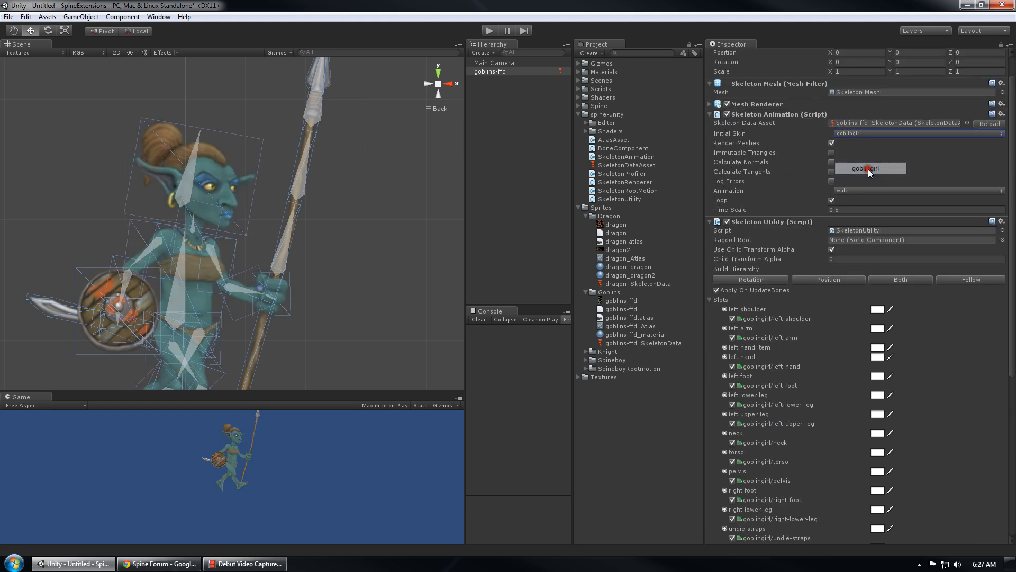
scroll(752, 402, "down", 8)
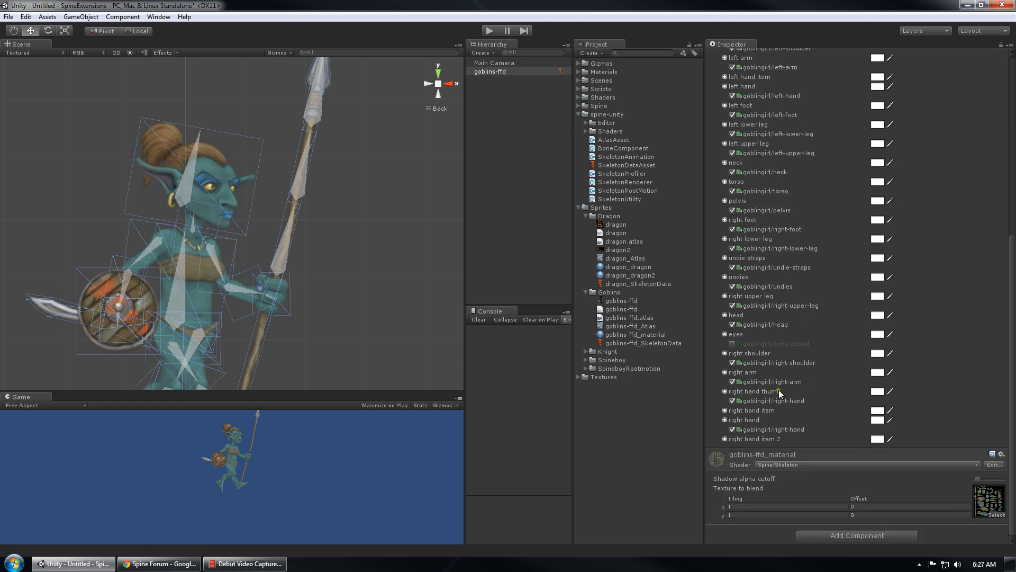
scroll(779, 393, "up", 4)
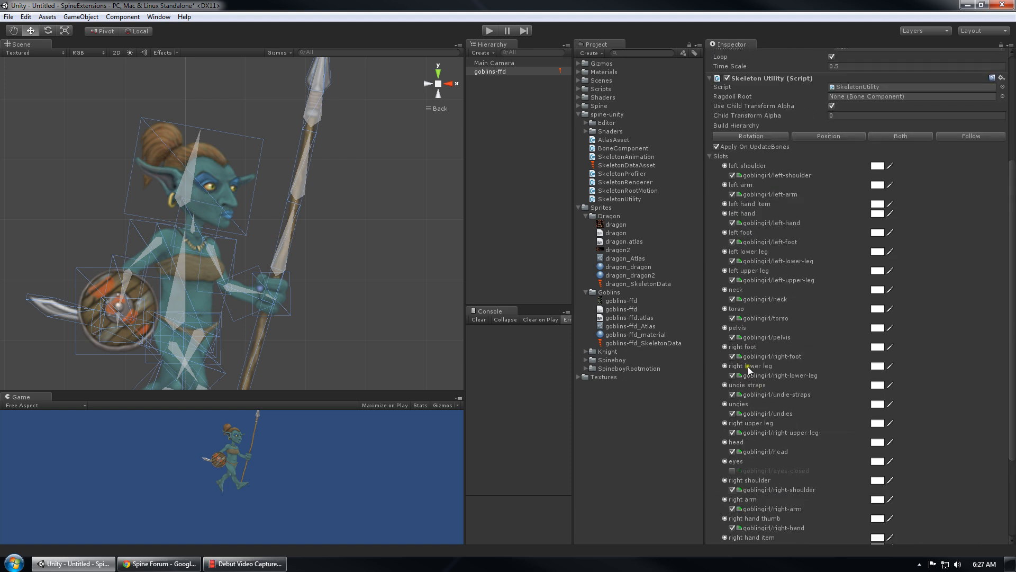
scroll(252, 183, "up", 2)
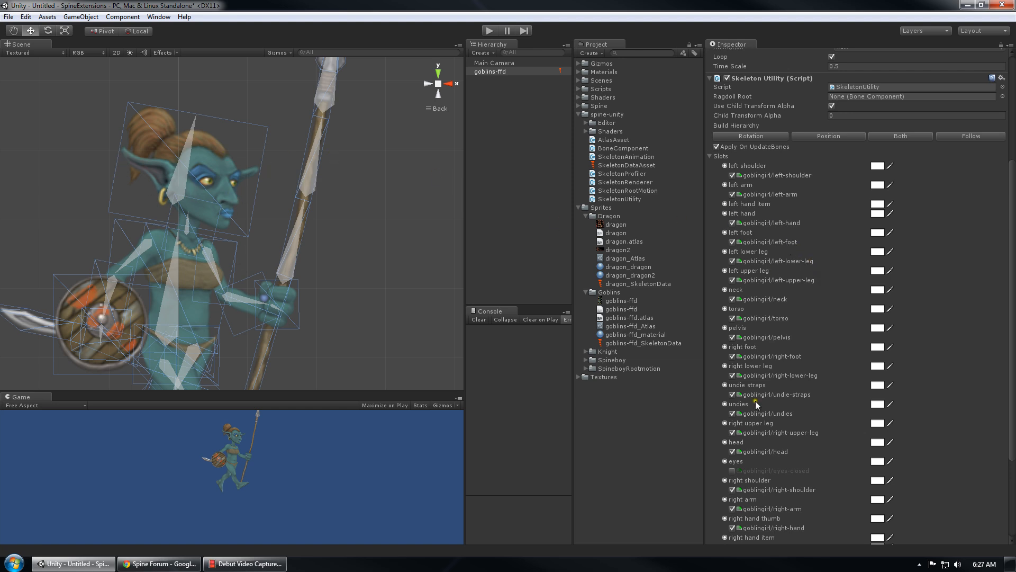
Toggle the goblingirl/undies and neck attachments off and on, and enable goblingirl/eyes-closed
left_click(735, 415)
left_click(735, 414)
left_click(732, 299)
left_click(732, 299)
scroll(787, 331, "down", 5)
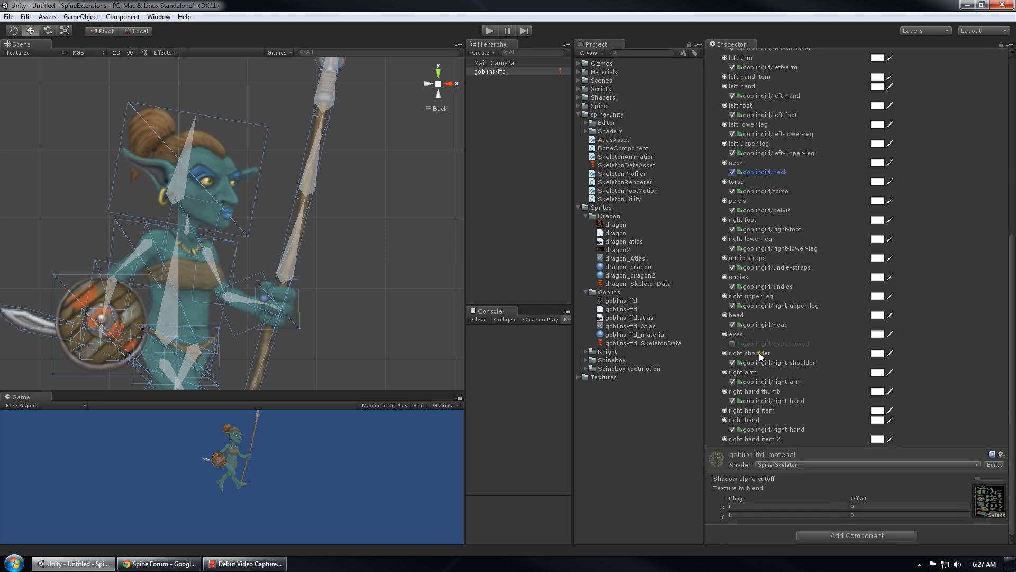
left_click(732, 343)
Toggle the left-shoulder attachment off and on, collapse Slots, and reopen the Initial Skin list
scroll(741, 333, "up", 5)
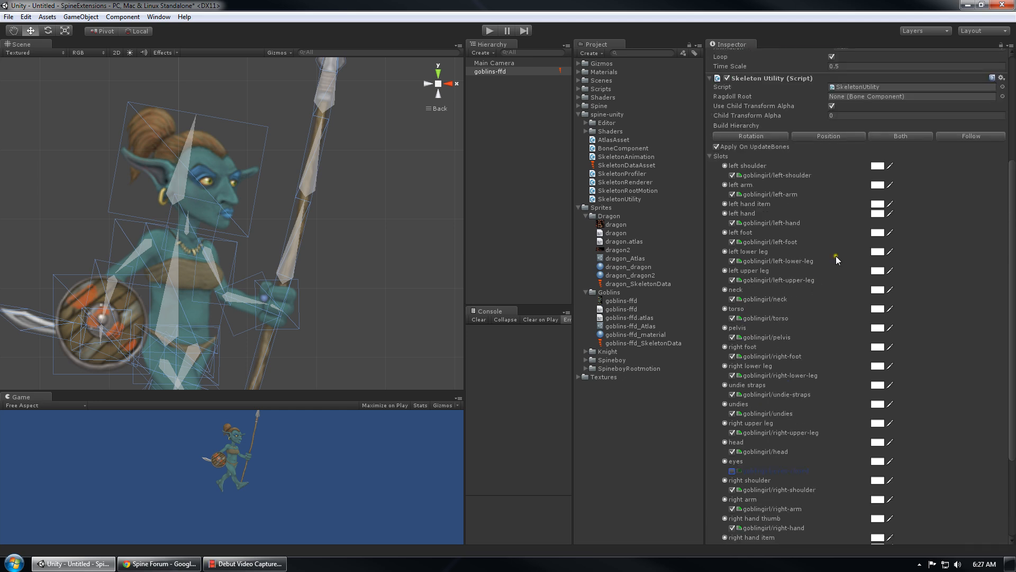
scroll(835, 261, "up", 3)
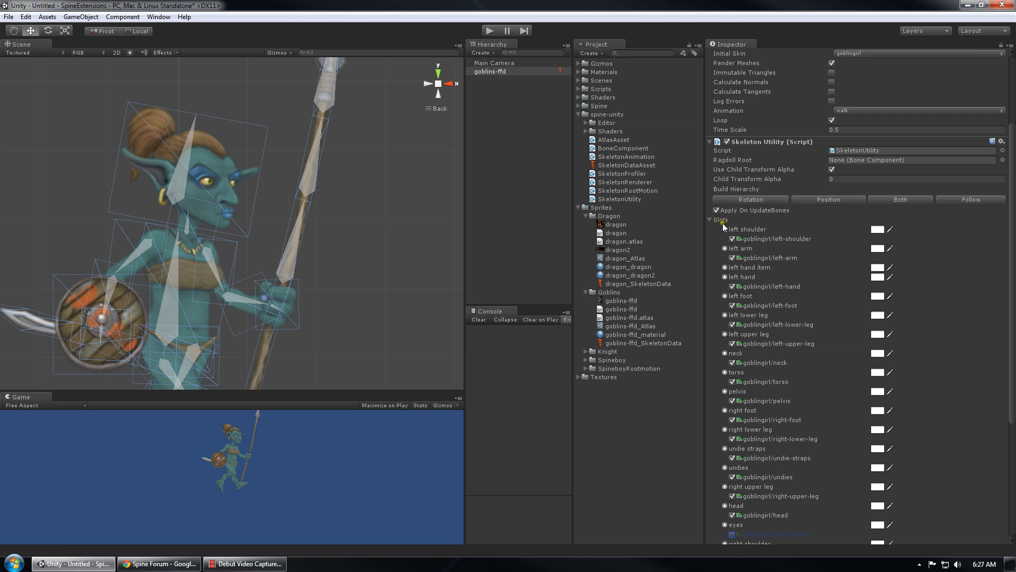
scroll(781, 371, "down", 8)
scroll(781, 380, "up", 8)
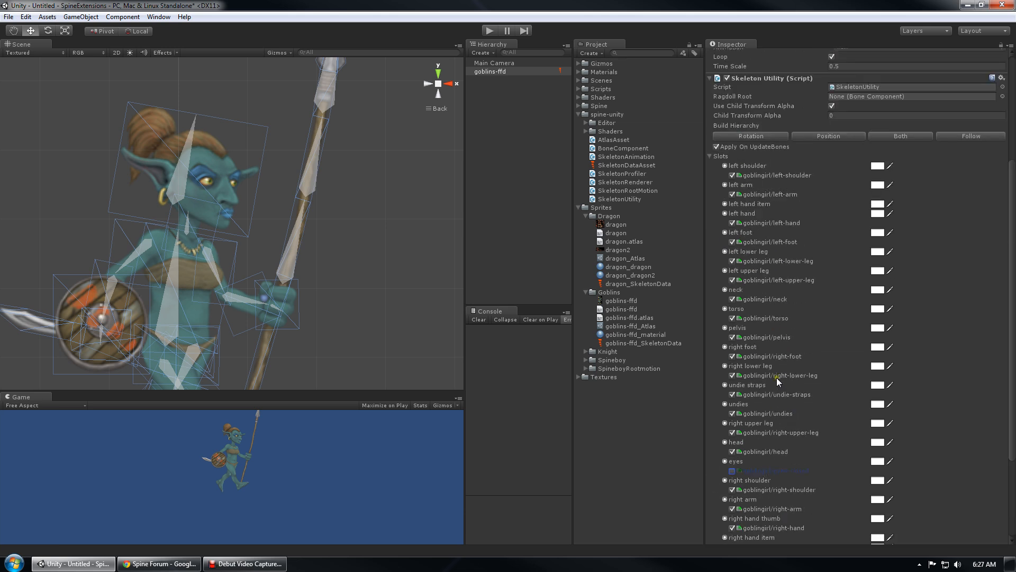
left_click(732, 238)
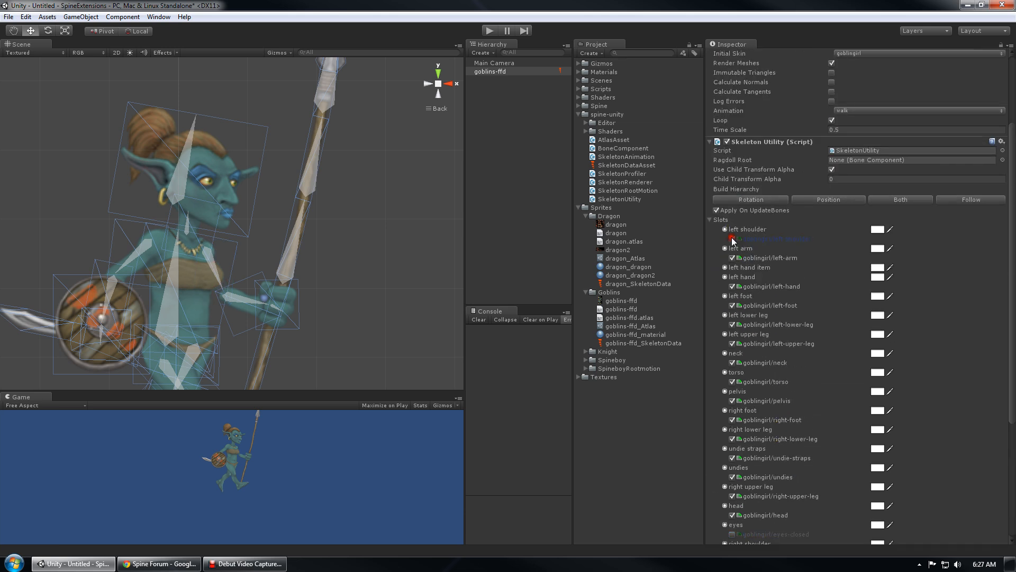
left_click(732, 238)
left_click(716, 221)
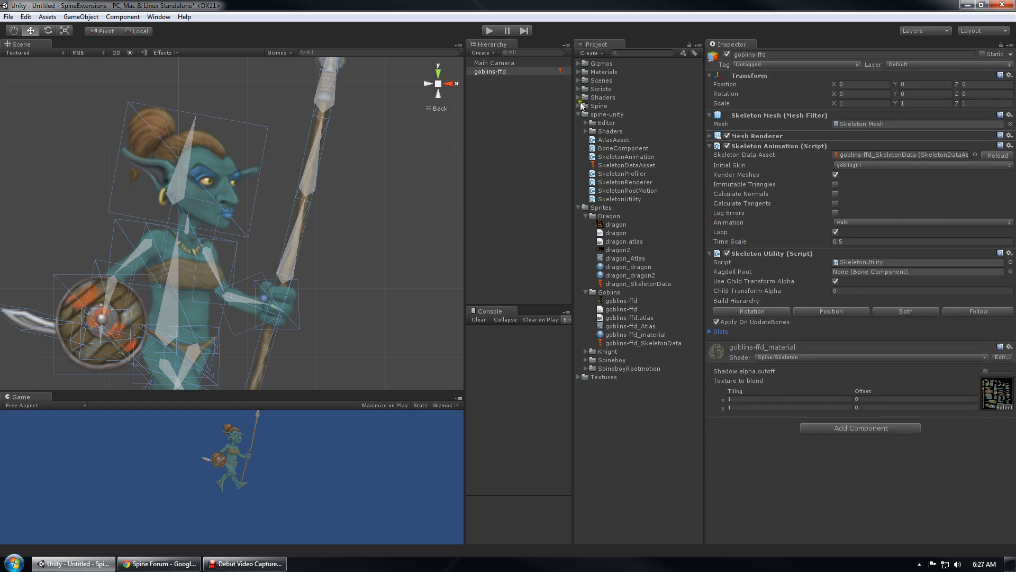
left_click(877, 165)
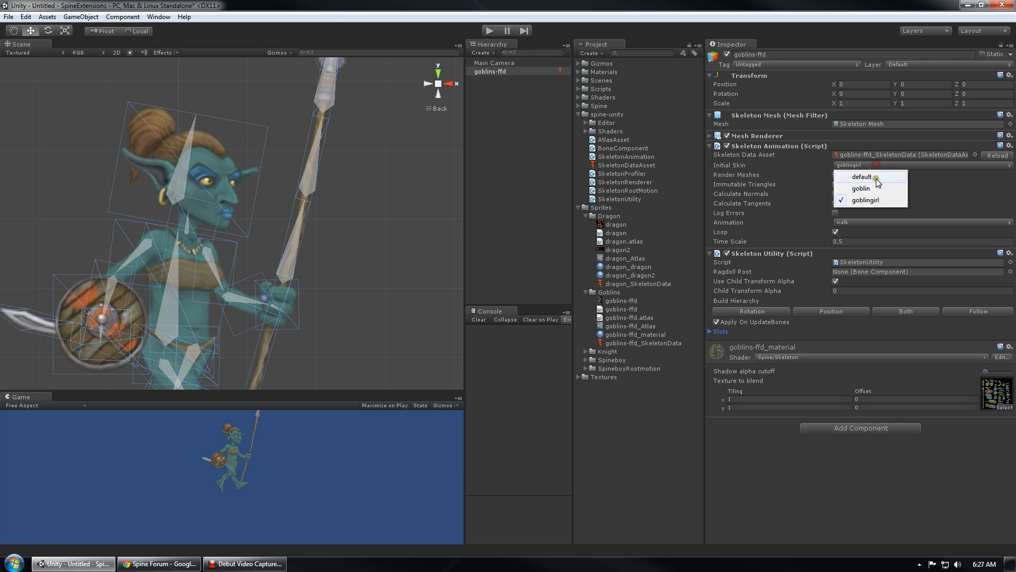
Set the skeleton's Initial Skin back to goblin so the green goblin shows
left_click(855, 184)
scroll(290, 255, "down", 3)
scroll(291, 256, "up", 1)
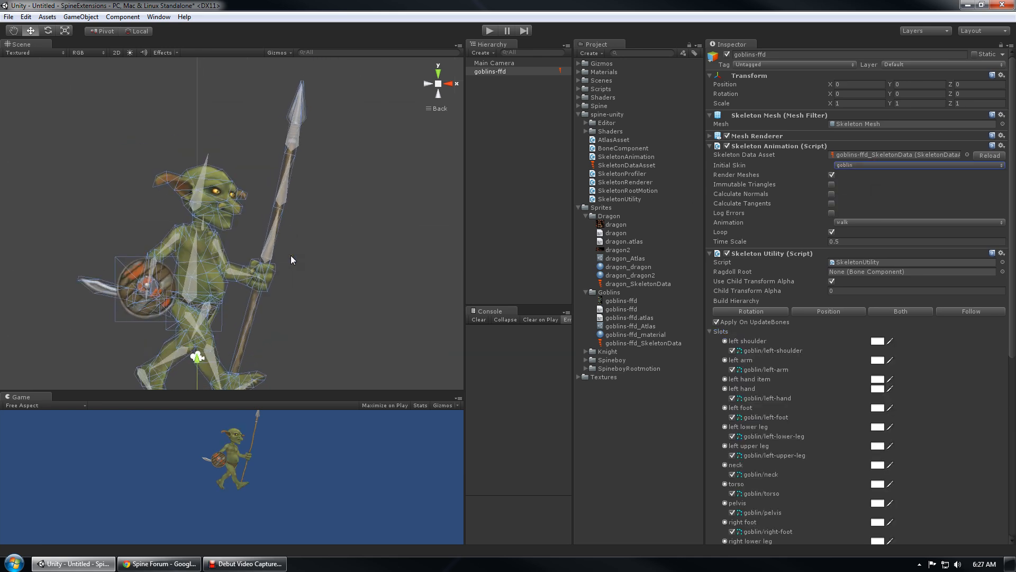
middle_click_drag(332, 273, 330, 226)
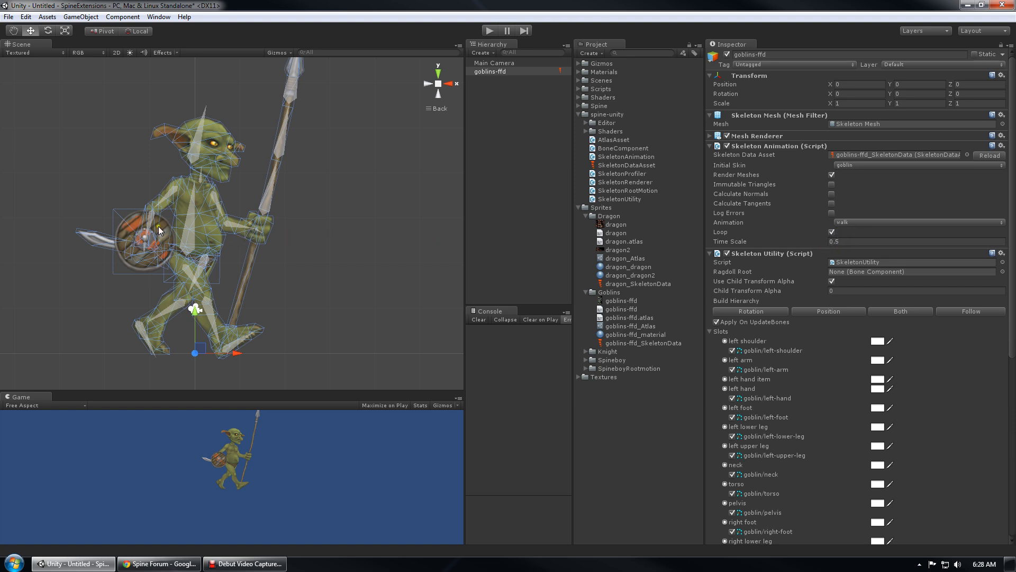
Widen the Hierarchy panel and frame the goblins-ffd object in the scene
left_click(518, 74)
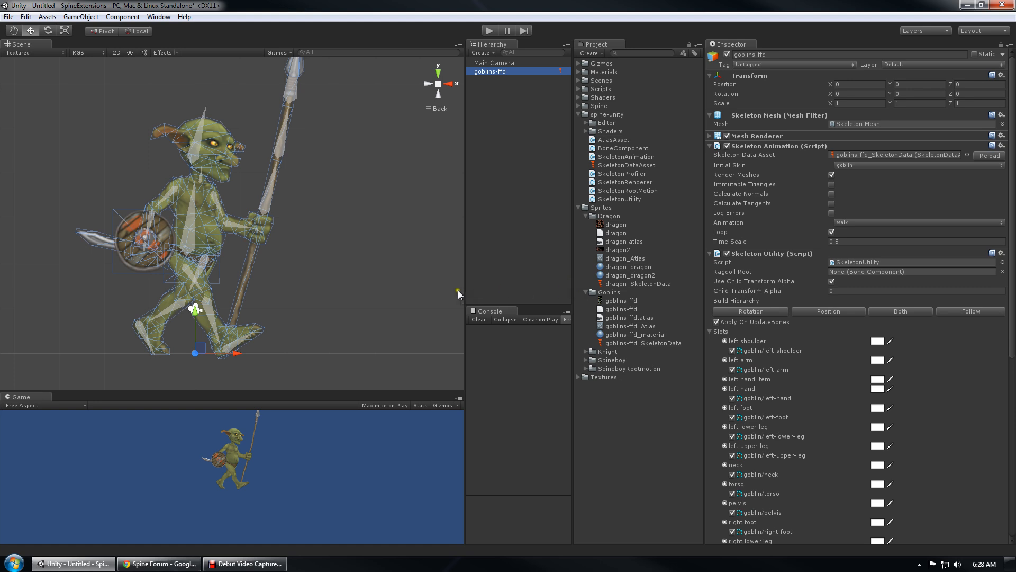
left_click_drag(458, 290, 407, 286)
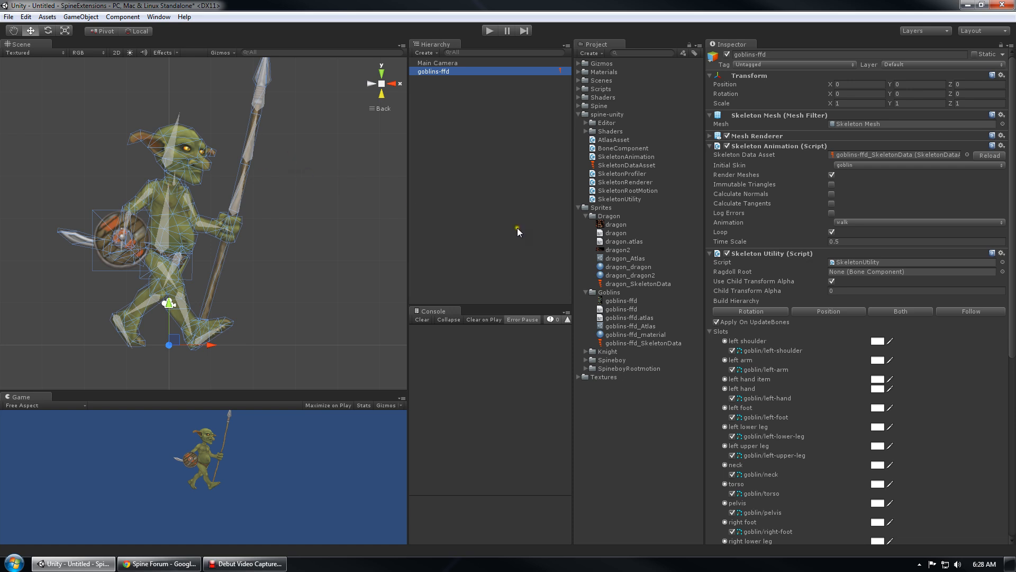
left_click(881, 262)
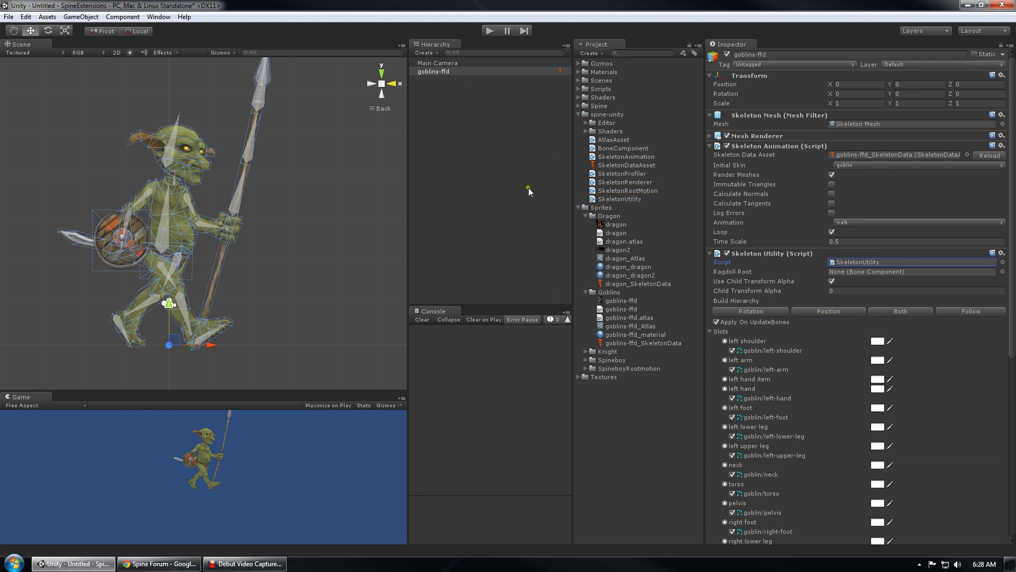
double_click(453, 71)
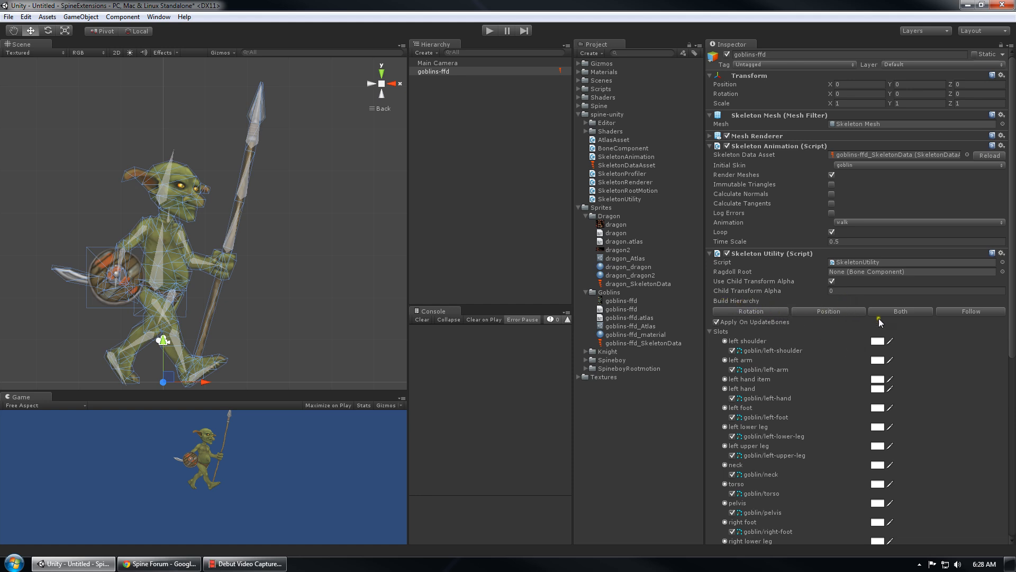
Build a Follow bone hierarchy for goblins-ffd and expand it to list the bones
left_click(970, 314)
mouse_move(253, 234)
middle_mouse_down()
mouse_move(272, 212)
mouse_move(268, 230)
middle_mouse_up()
scroll(268, 229, "up", 4)
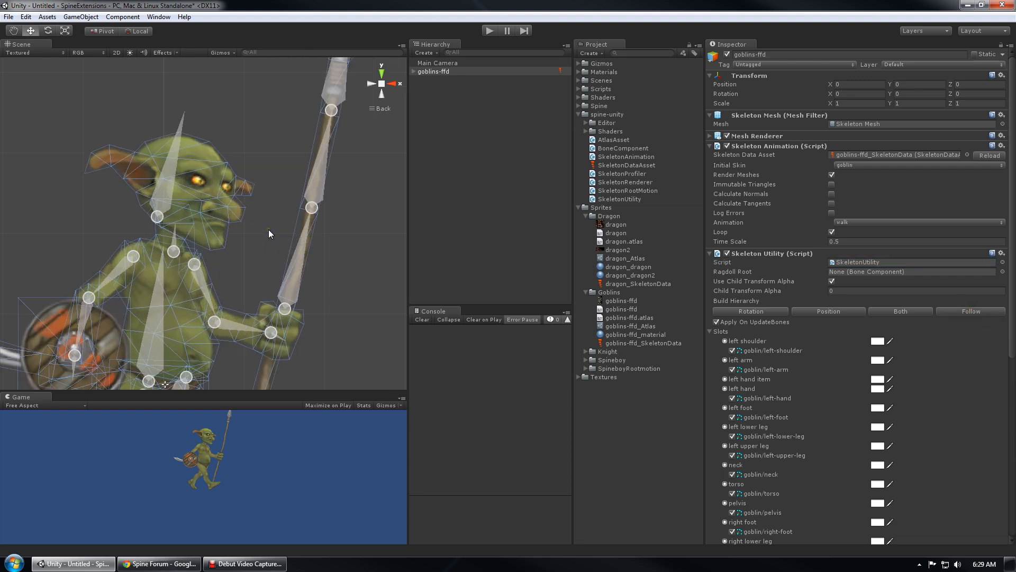
left_click(413, 71, "alt")
left_click_drag(573, 214, 629, 226)
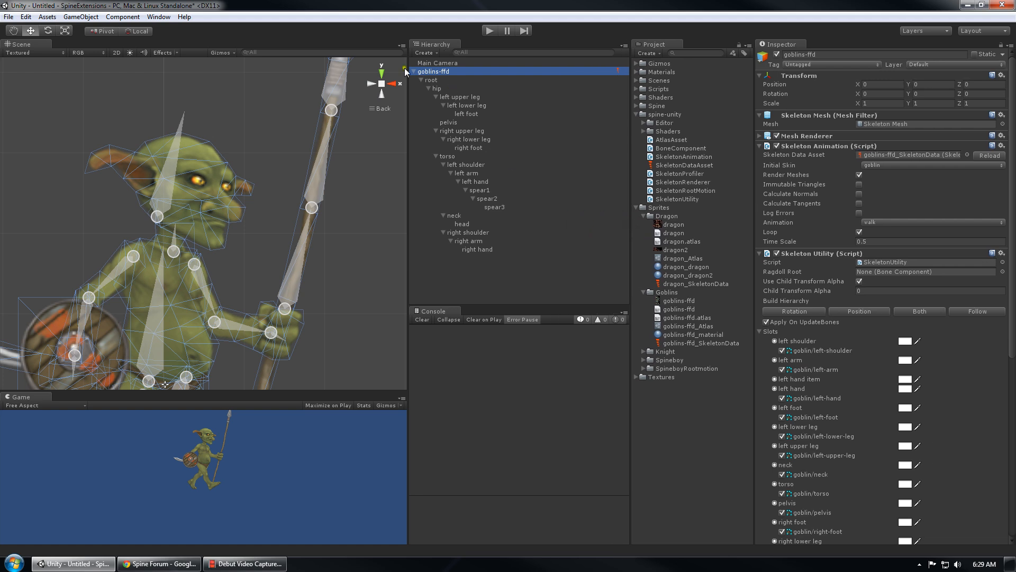
middle_click_drag(265, 207, 262, 225)
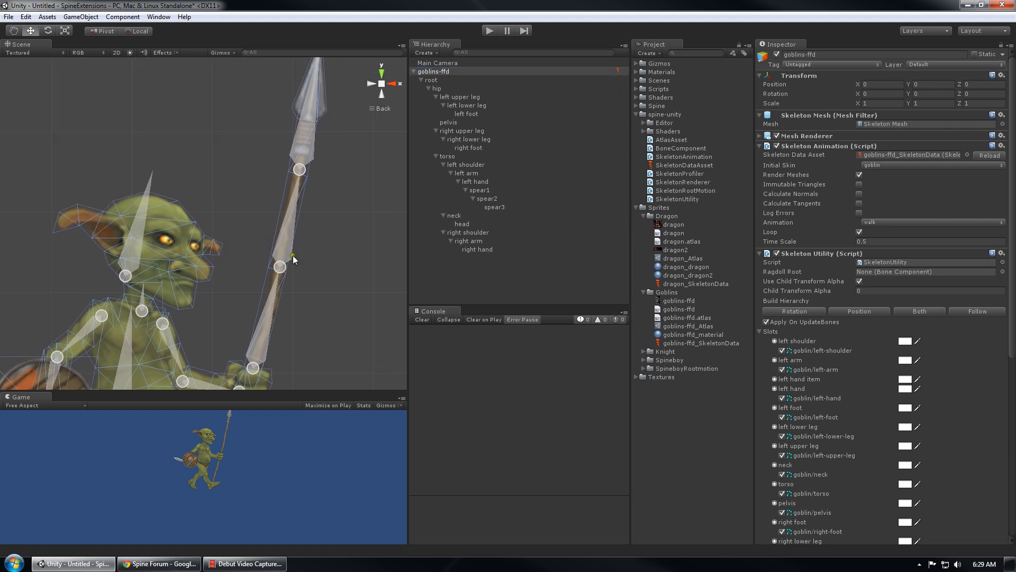
Select the spear3 and spear2 bones and switch to the Rotate tool
left_click(299, 169)
left_click(280, 267)
scroll(294, 267, "down", 5)
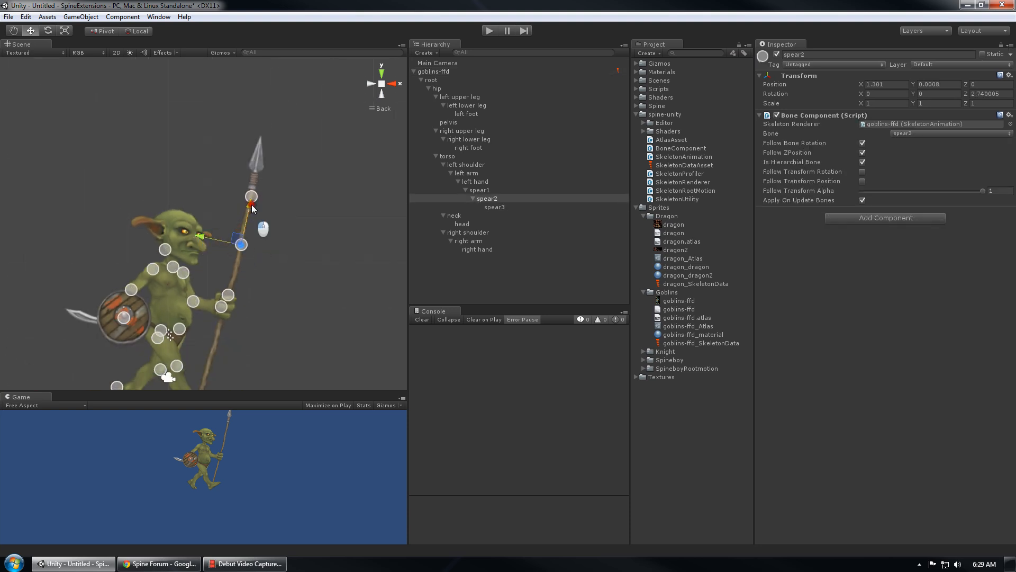
key("e")
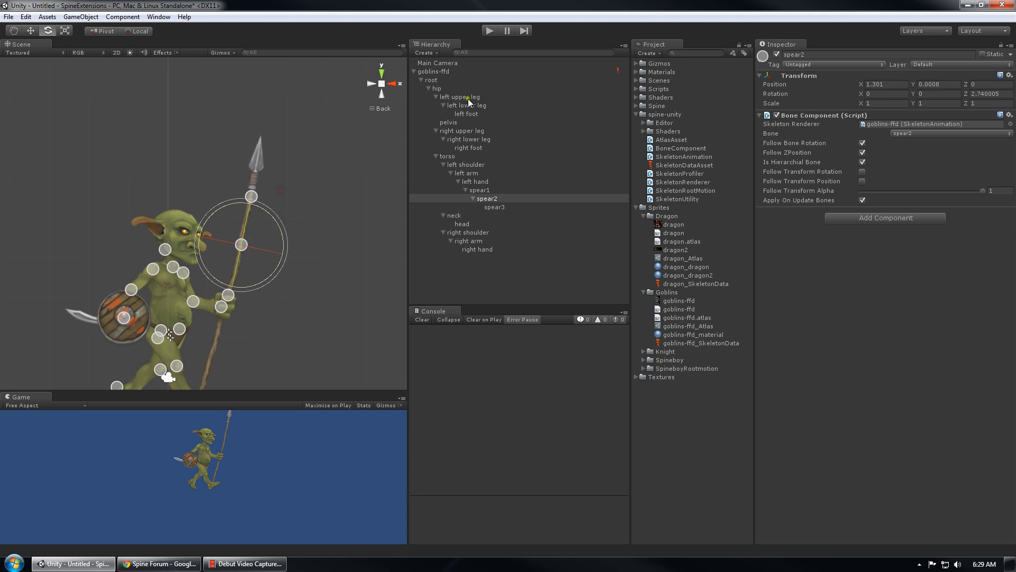
left_click(445, 75)
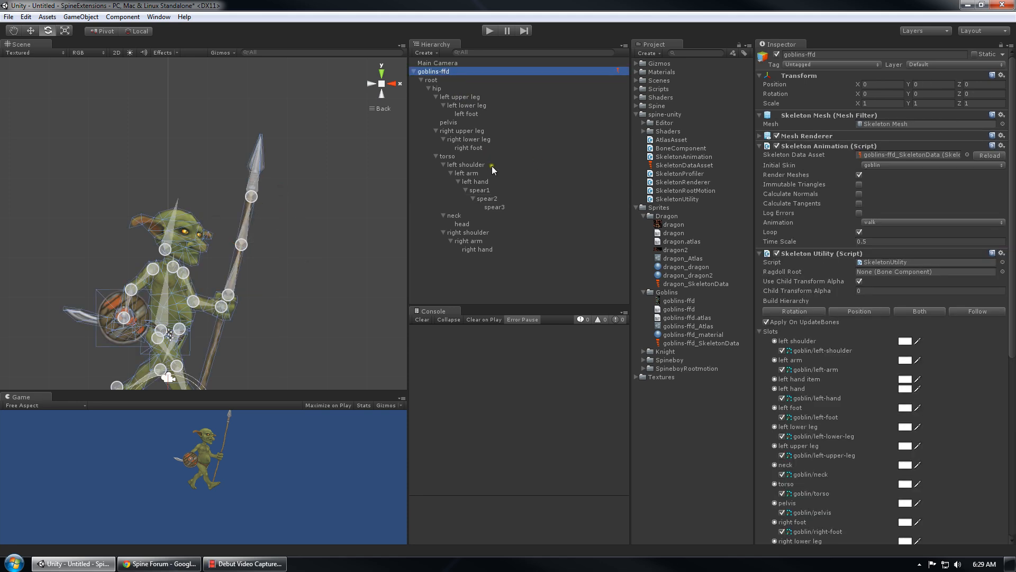
Run play mode and inspect the spear2 and spear3 bones
left_click(490, 30)
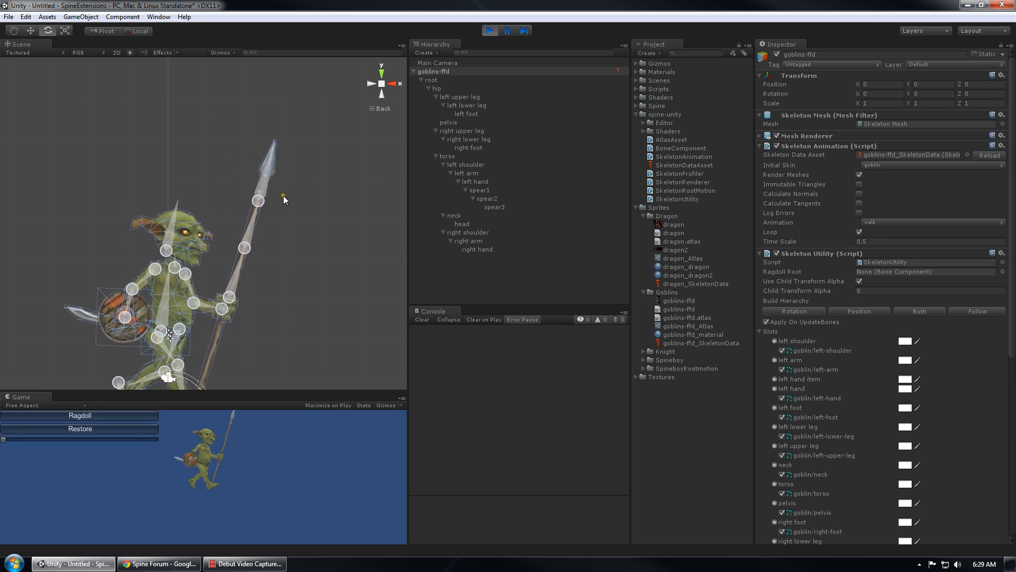
scroll(262, 240, "up", 5)
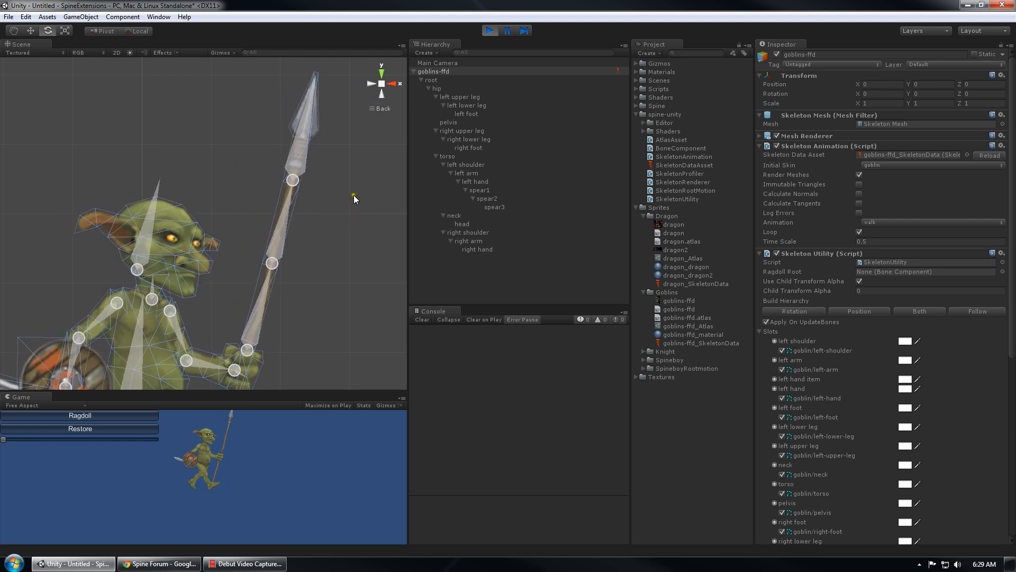
left_click(500, 199)
left_click(498, 208)
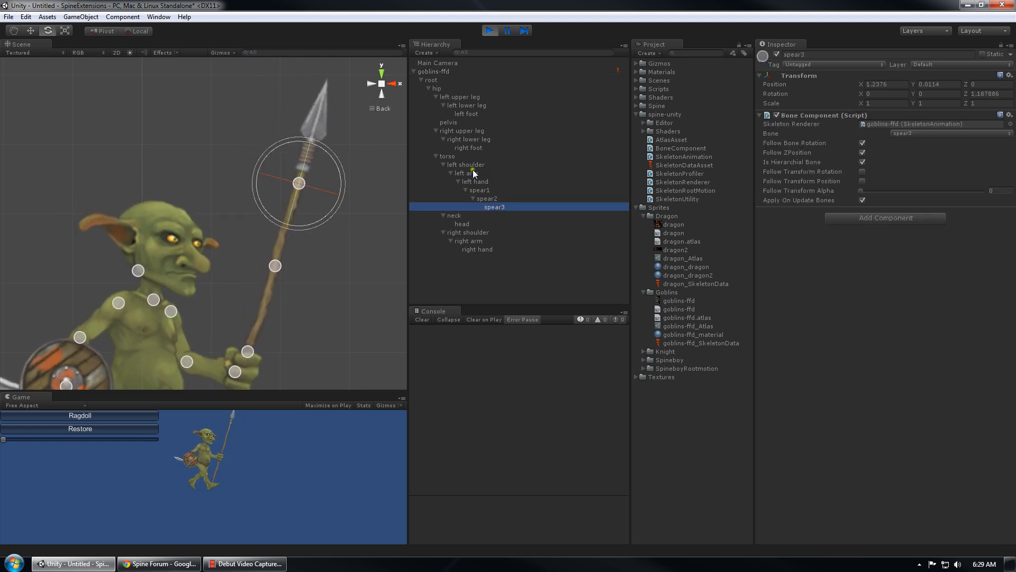
scroll(275, 220, "down", 12)
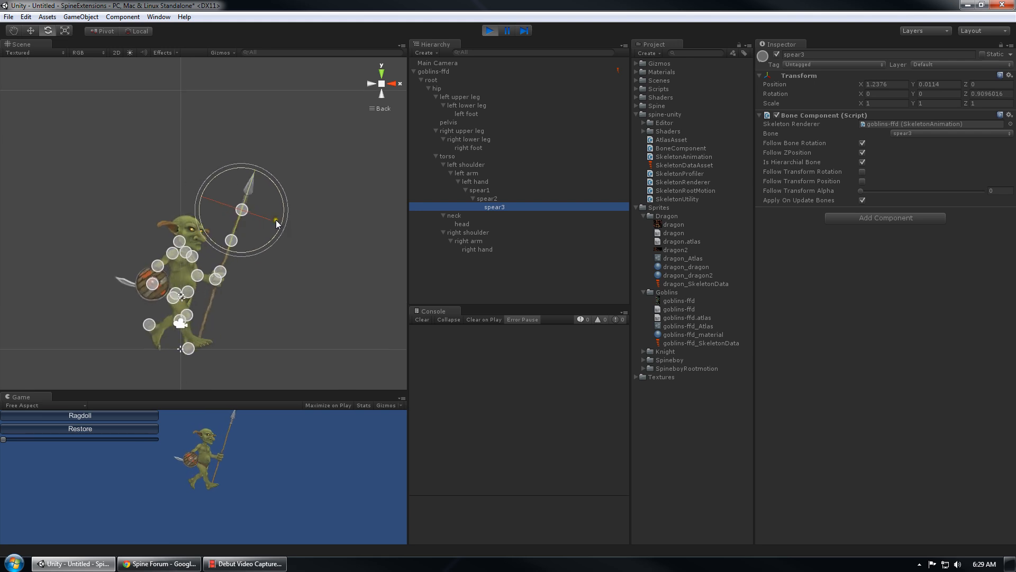
Stop play mode and delete the old root bone hierarchy
scroll(285, 257, "up", 4)
left_click(489, 29)
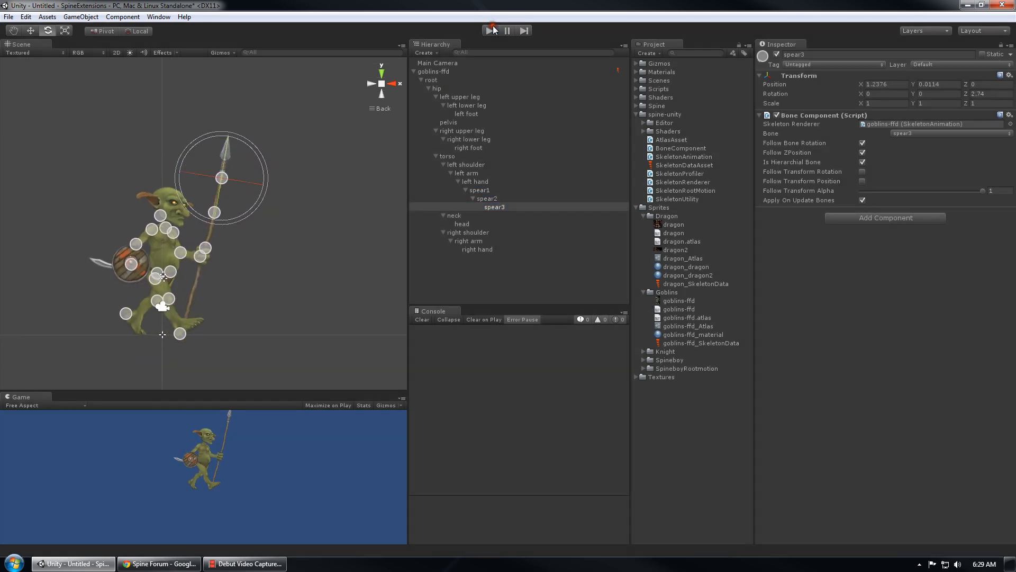
left_click(469, 82)
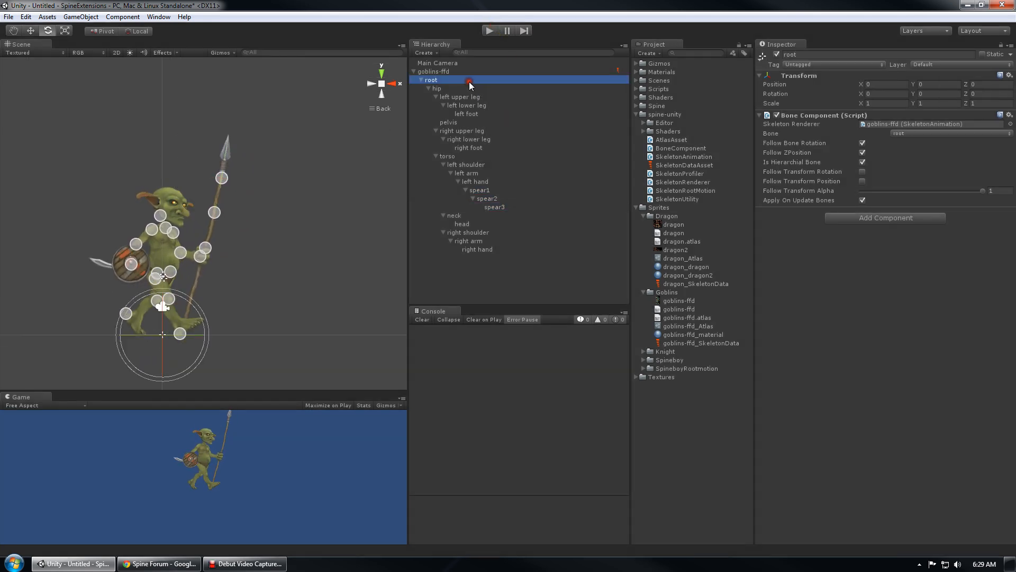
key("Delete")
On goblins-ffd, disable child transform alpha and Apply On UpdateBones, set Animation to None, rebuild with Both
left_click(443, 71)
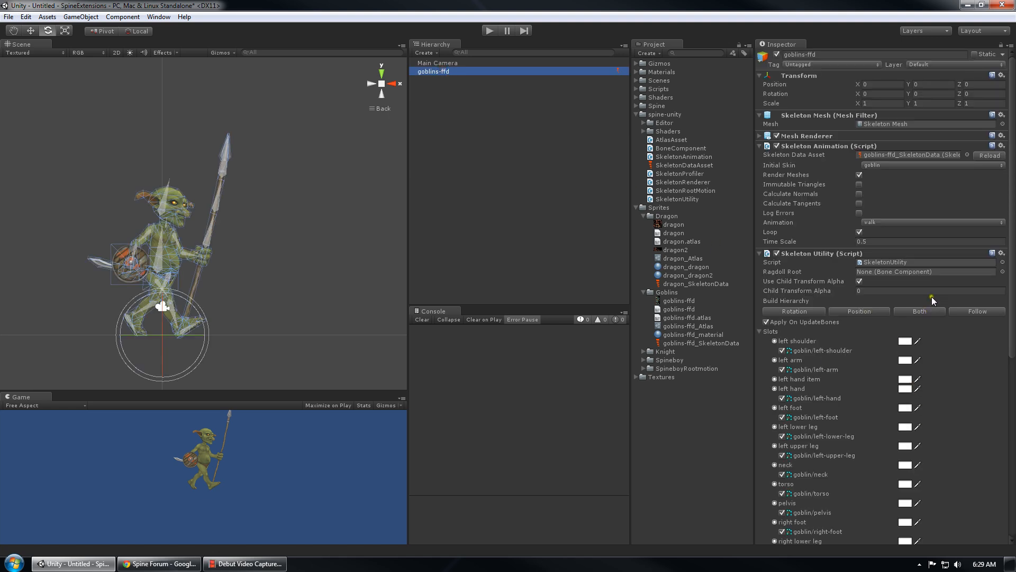
left_click(898, 311)
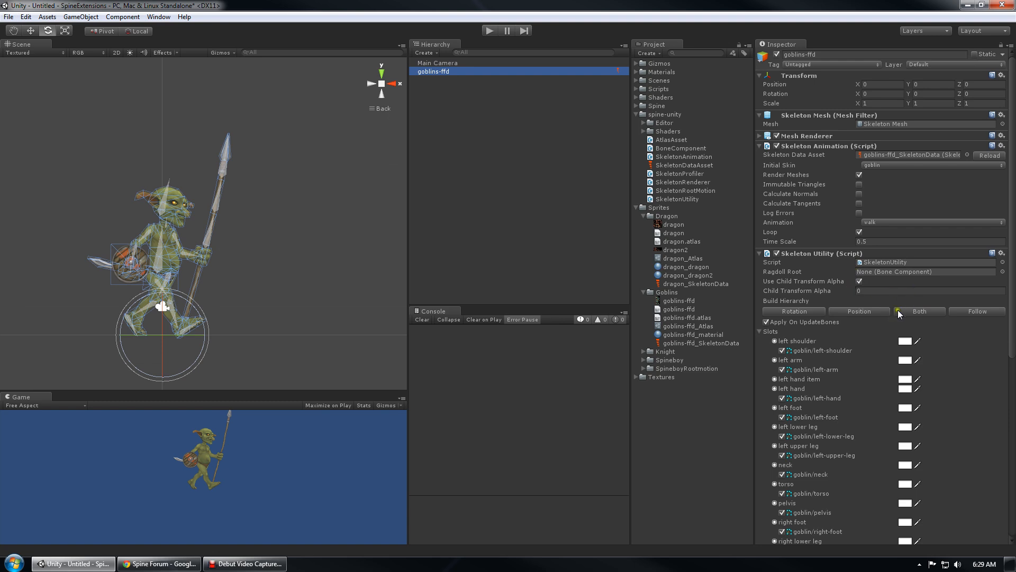
left_click(770, 331)
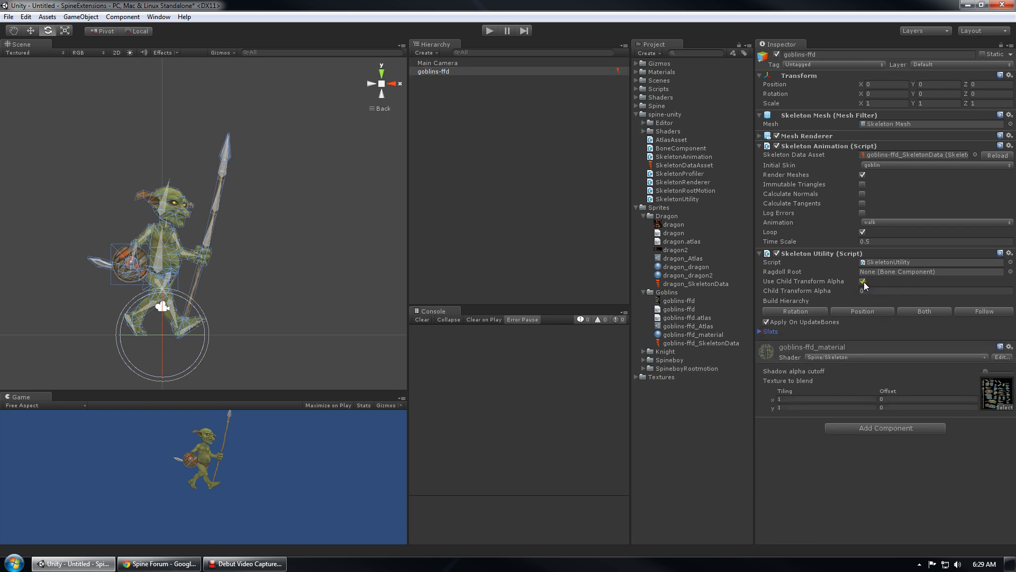
left_click(863, 282)
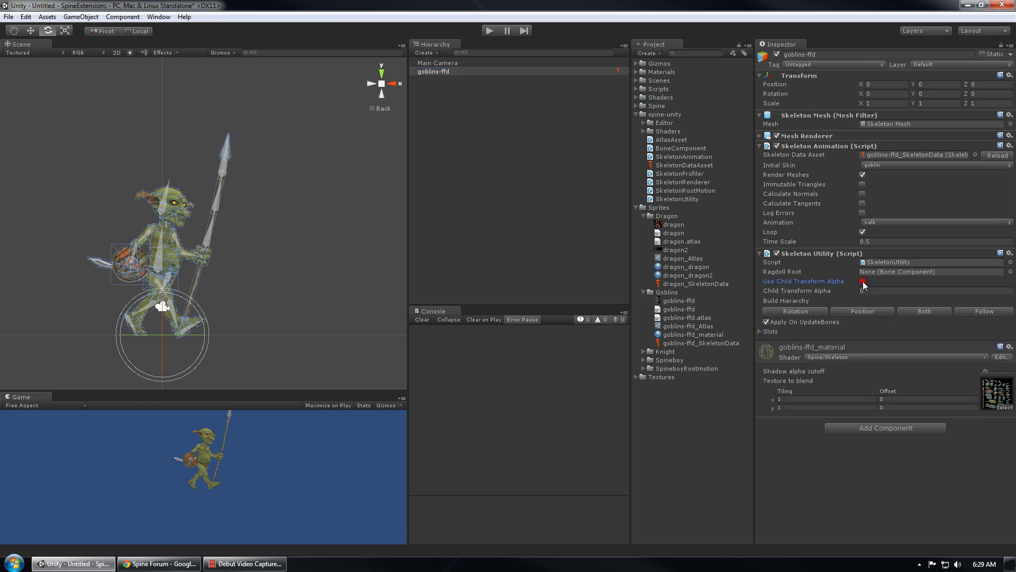
left_click(880, 222)
left_click(905, 230)
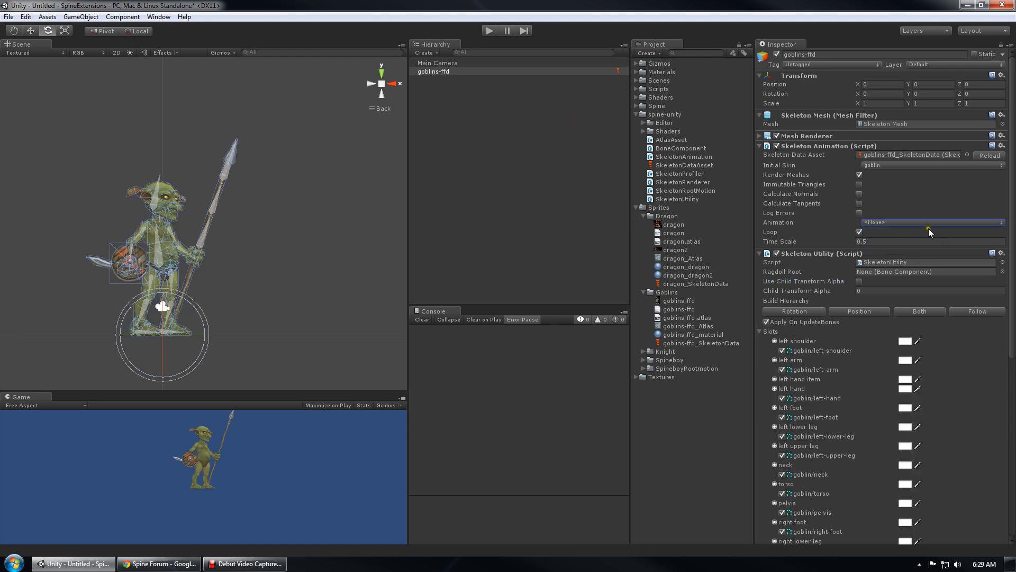
left_click(767, 322)
left_click(920, 311)
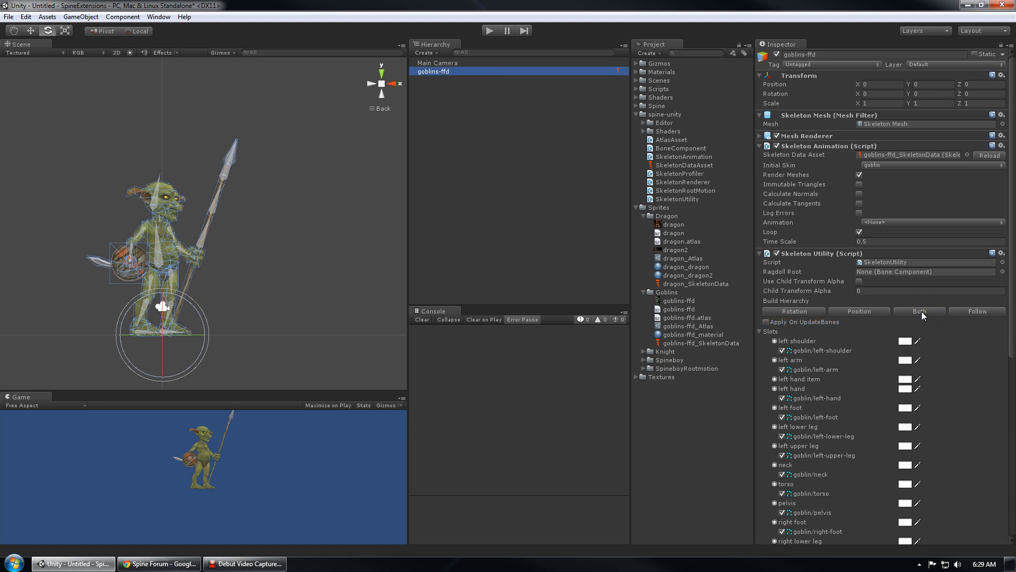
left_click(424, 81, "alt")
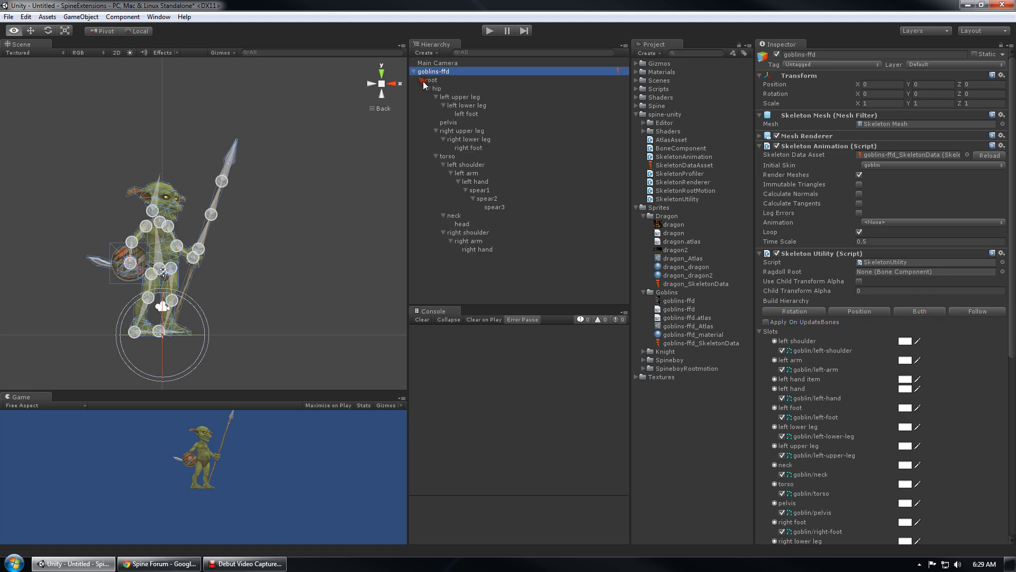
Select the root, hip and upper leg bones, then reframe the view on the spear
left_click(452, 79)
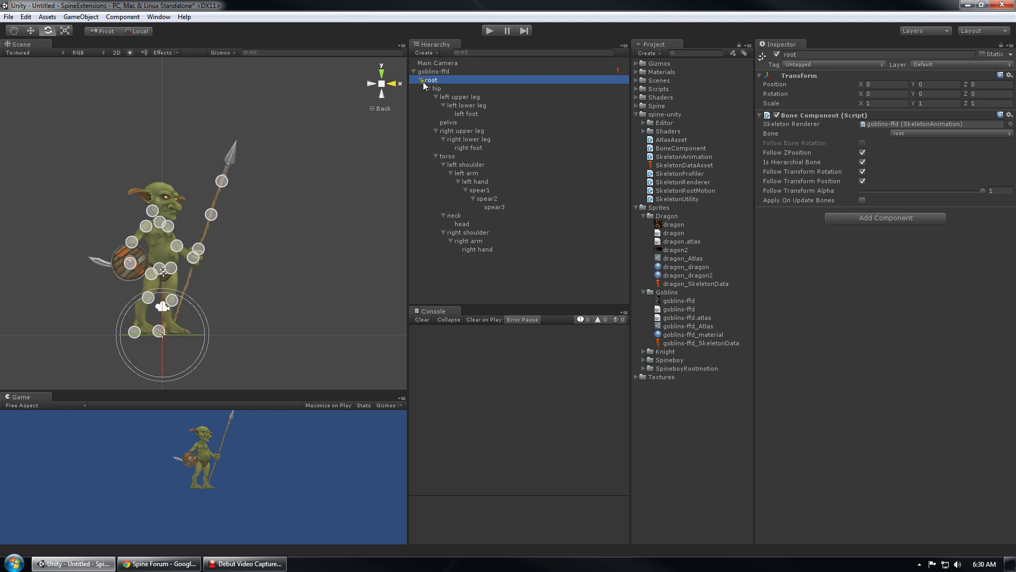
left_click(466, 89)
left_click(470, 97)
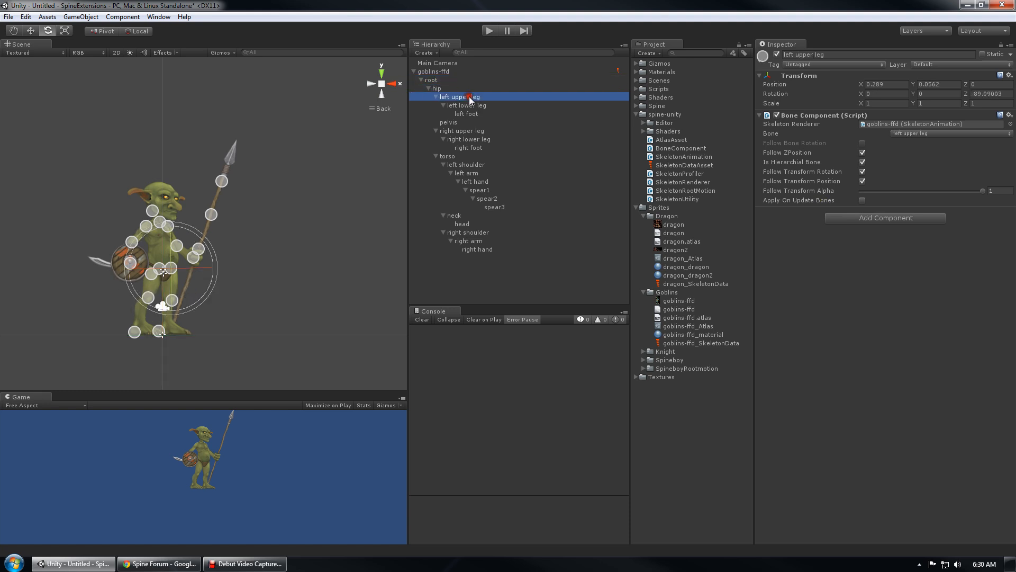
left_click(472, 131)
middle_click_drag(199, 275, 229, 256)
scroll(230, 256, "down", 5)
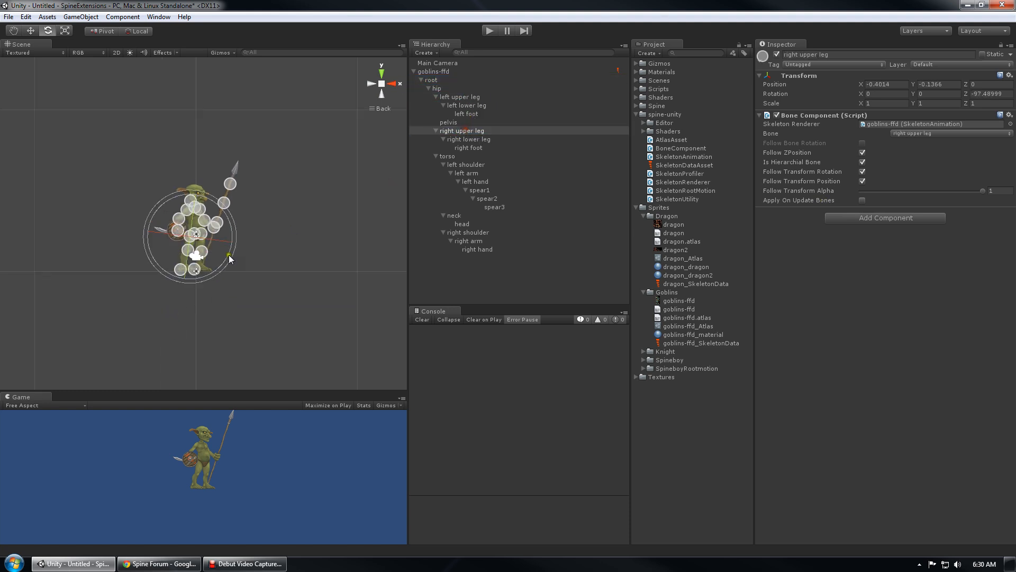
scroll(218, 229, "up", 12)
middle_click_drag(328, 159, 253, 285)
scroll(249, 290, "down", 1)
middle_click_drag(295, 133, 246, 211)
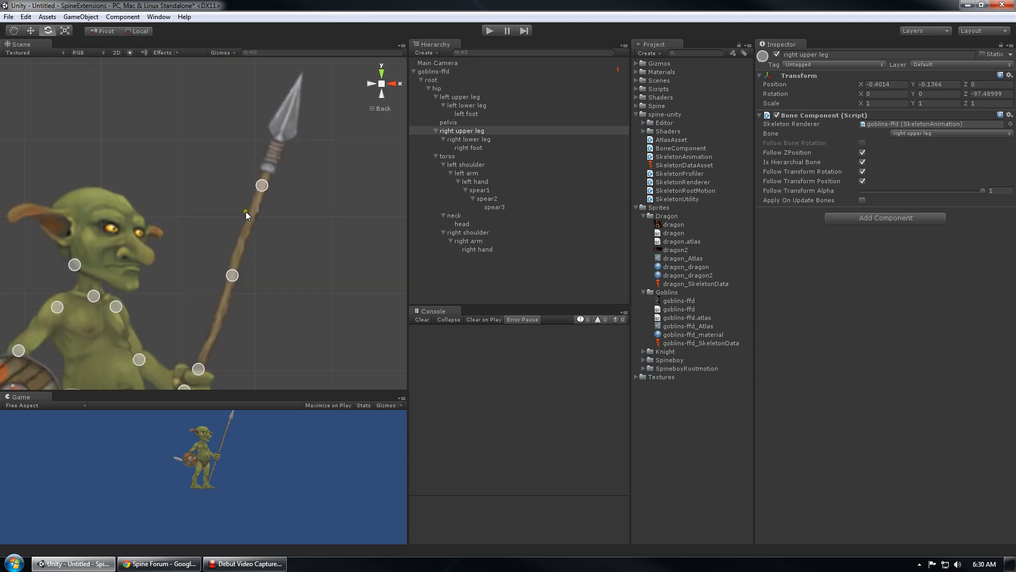
Bend the spear by rotating spear3, spear2, and spear1 to about 57.7 degrees
left_click(265, 184)
left_click_drag(303, 175, 290, 115)
left_click(233, 274)
left_click_drag(260, 270, 234, 209)
scroll(296, 258, "down", 3)
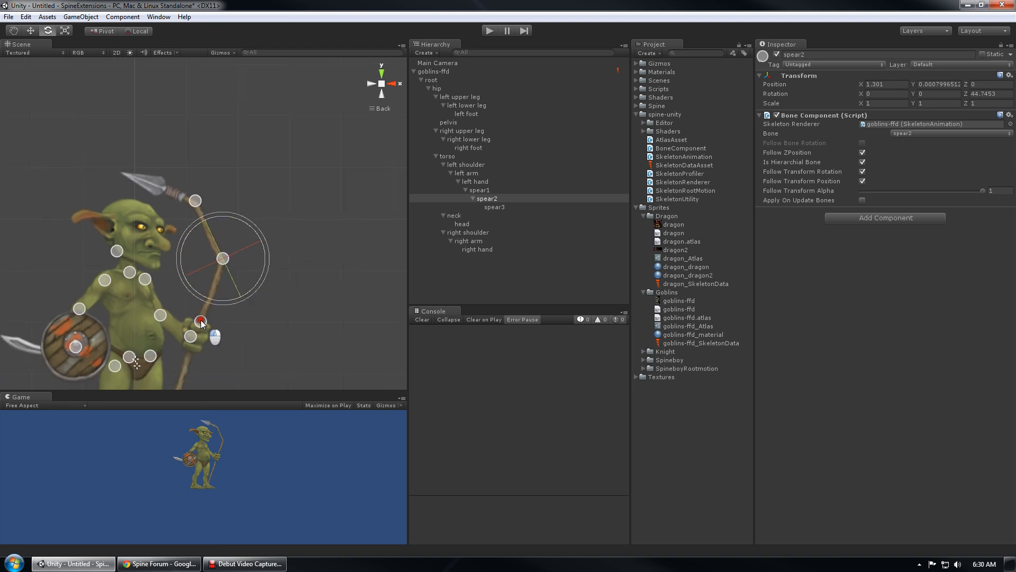
left_click(200, 320)
left_click_drag(251, 309, 253, 364)
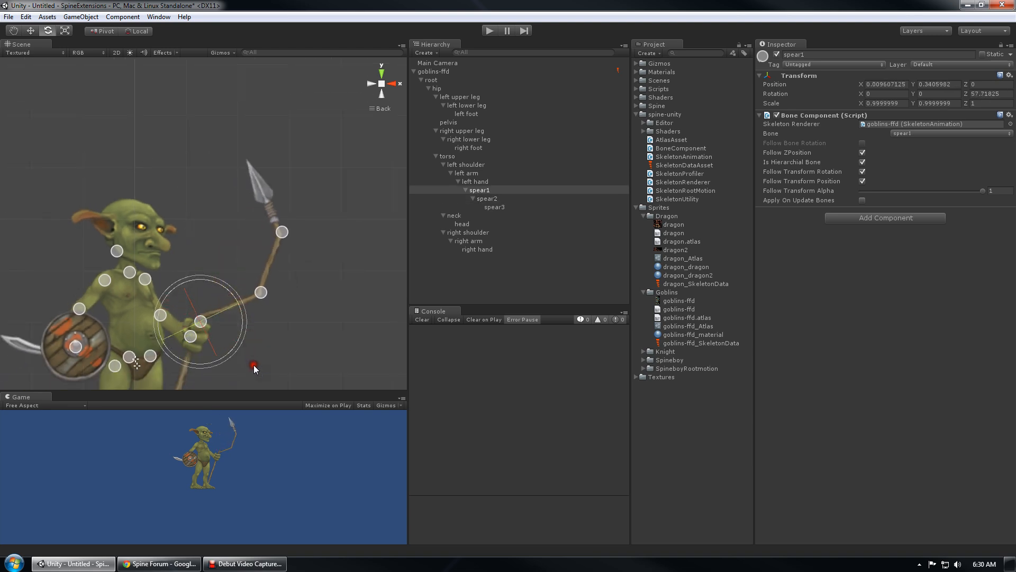
scroll(233, 312, "down", 2)
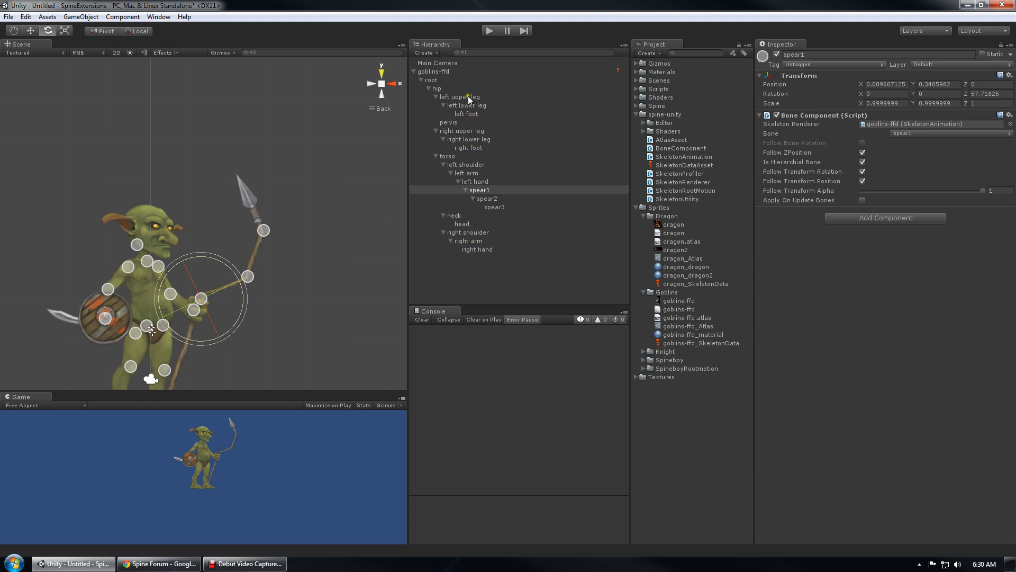
left_click(493, 269)
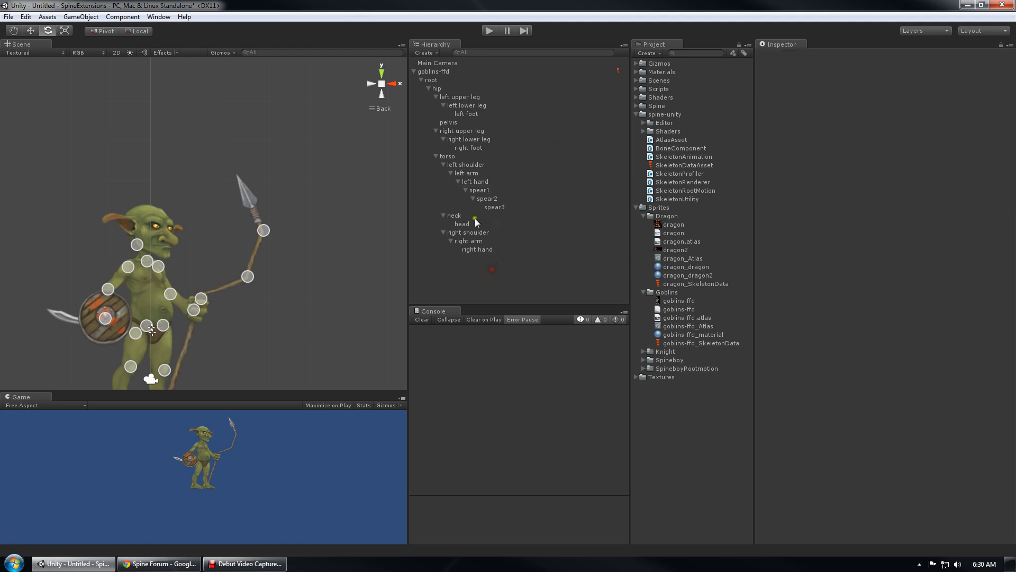
left_click(448, 71)
middle_click_drag(303, 180, 276, 165)
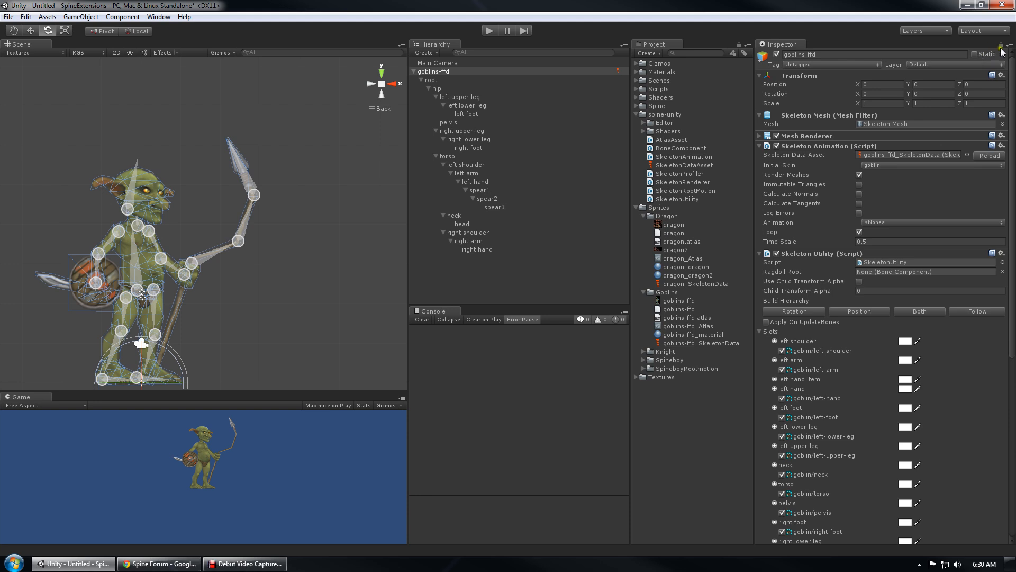
Select the root and hip bones and frame them with the Move tool active
left_click(508, 291)
scroll(160, 268, "up", 1)
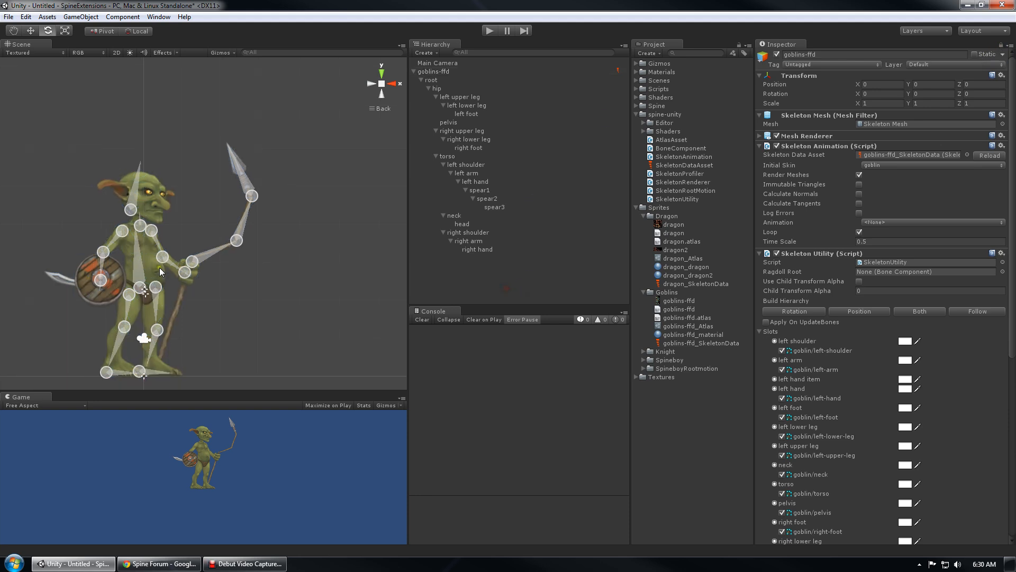
scroll(894, 362, "down", 5)
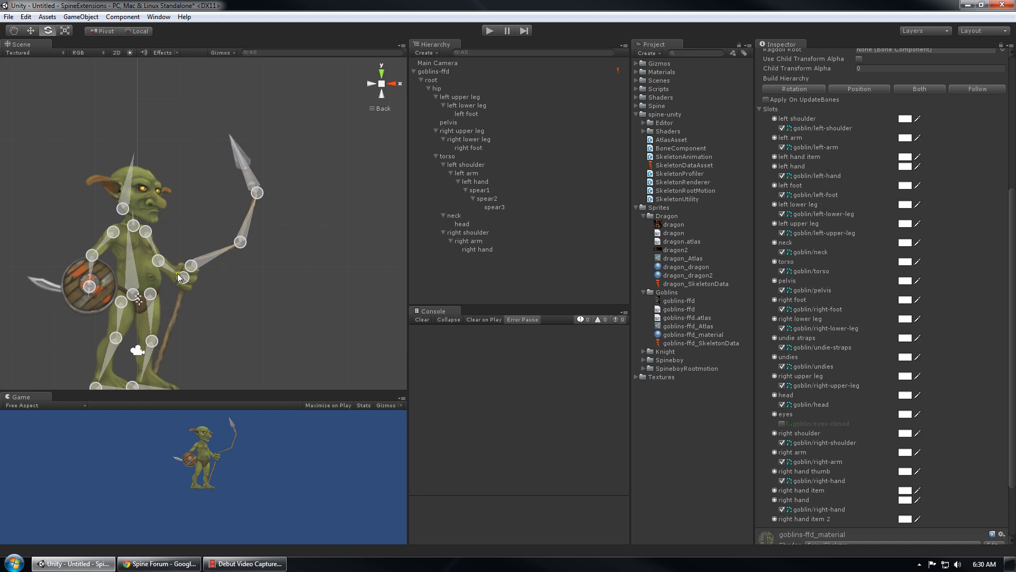
scroll(135, 241, "up", 8)
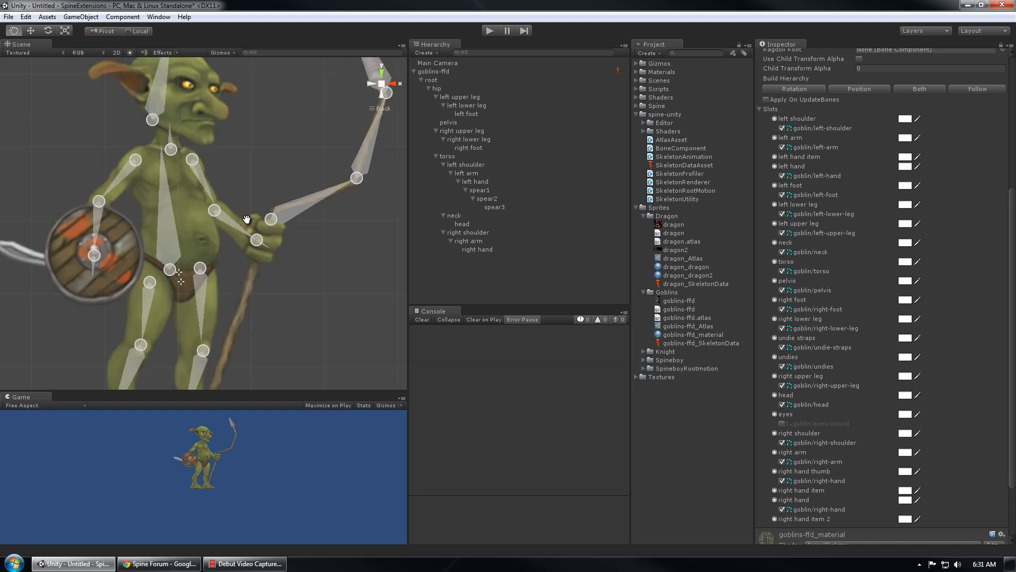
scroll(248, 230, "up", 4)
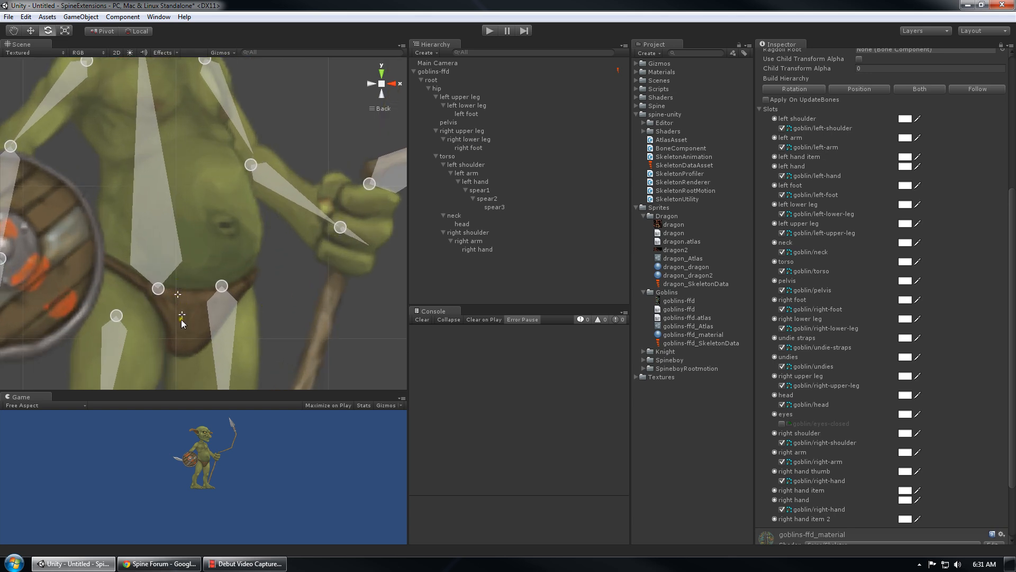
scroll(185, 296, "down", 2)
scroll(184, 291, "down", 6)
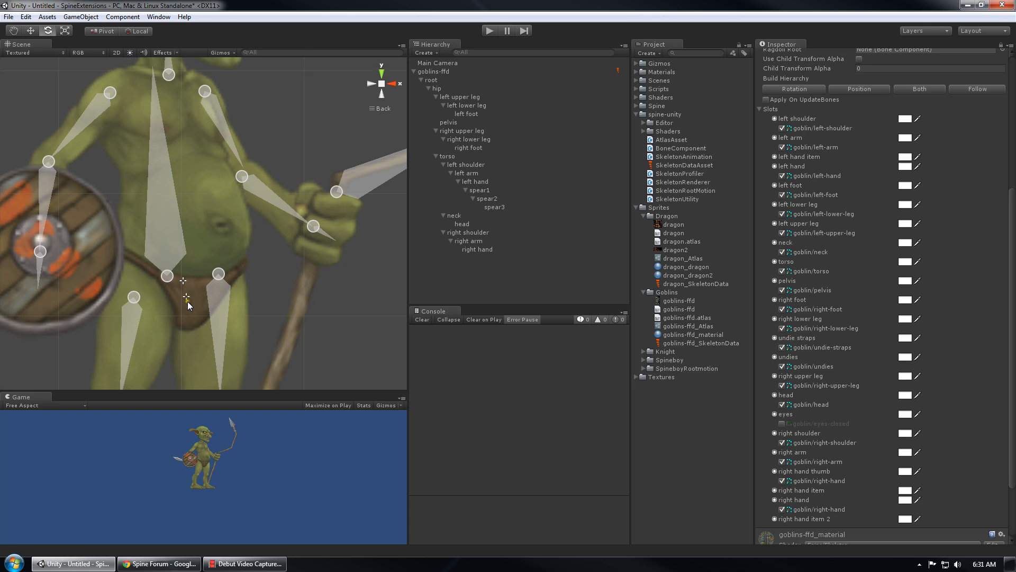
scroll(185, 302, "up", 2)
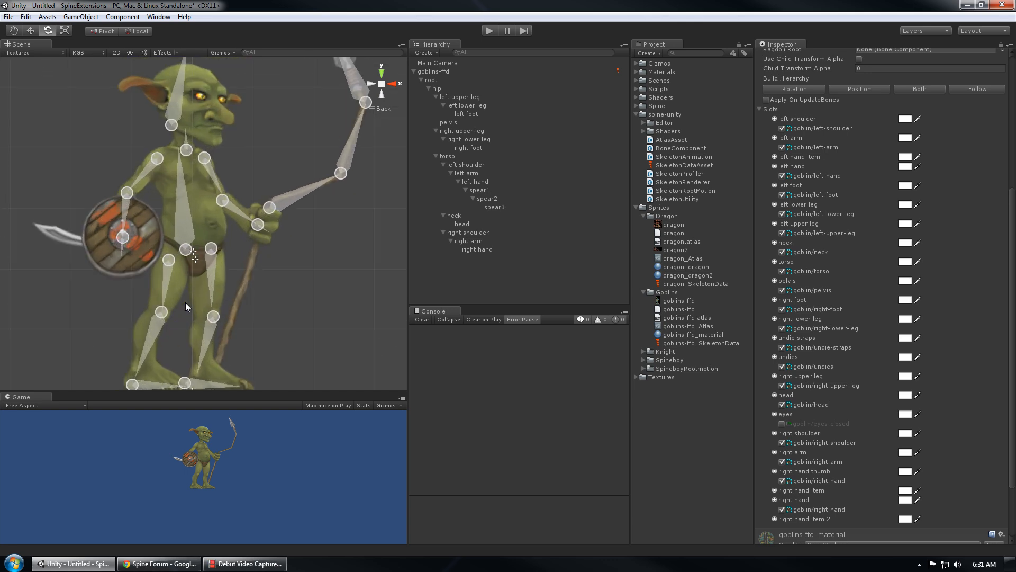
left_click(445, 82)
key("w")
key("f")
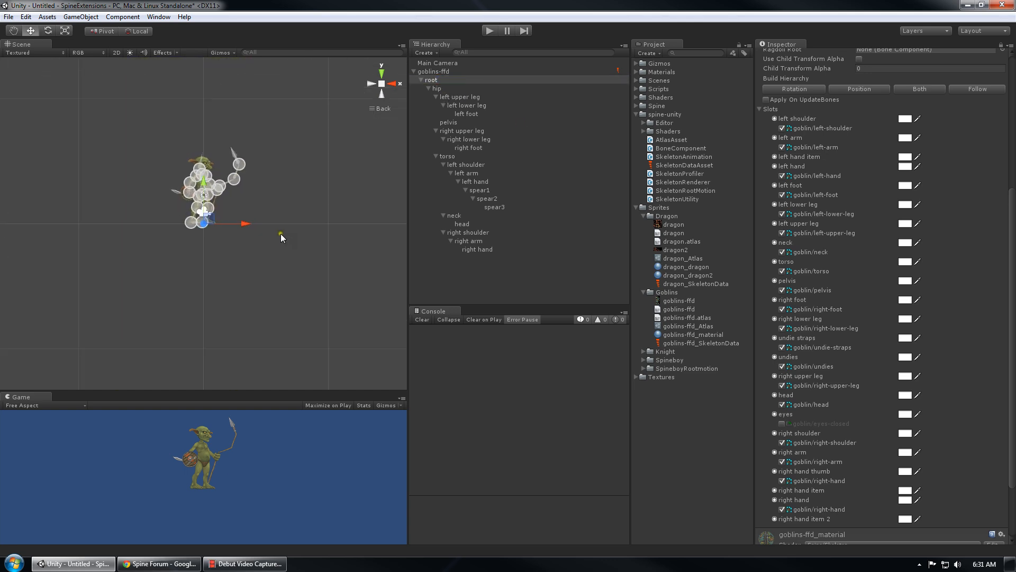
left_click(449, 88)
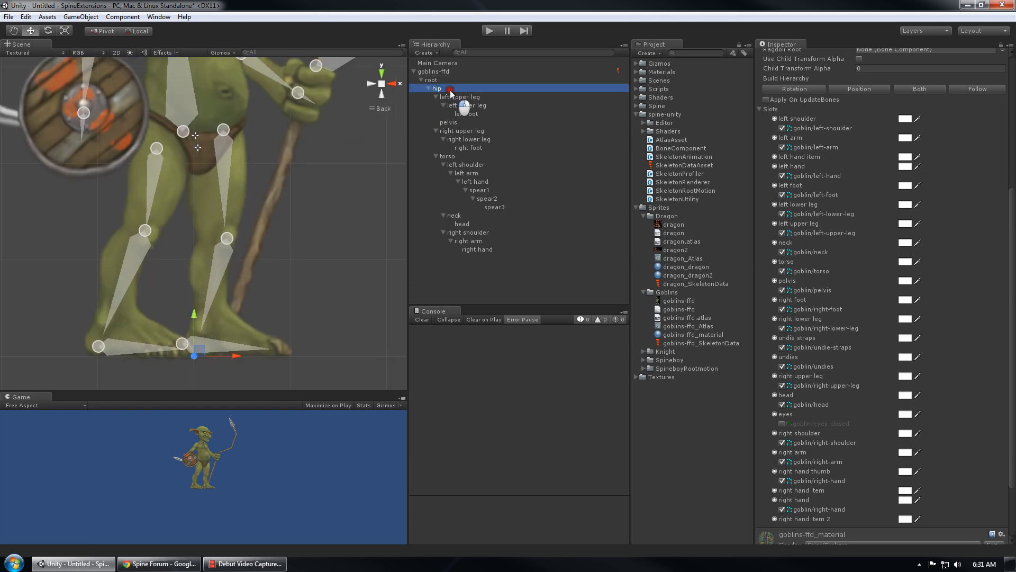
key("f")
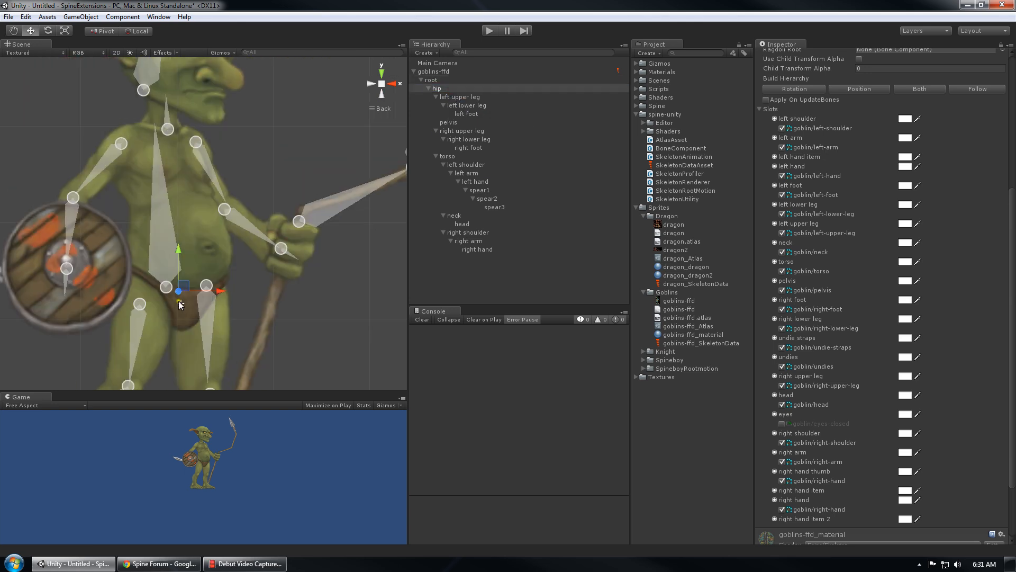
Swing the shield arm up-left at the right shoulder and turn the shield's blade left
left_click(181, 304)
mouse_move(187, 295)
left_mouse_down()
mouse_move(187, 306)
mouse_move(188, 292)
left_mouse_up()
scroll(190, 294, "down", 4)
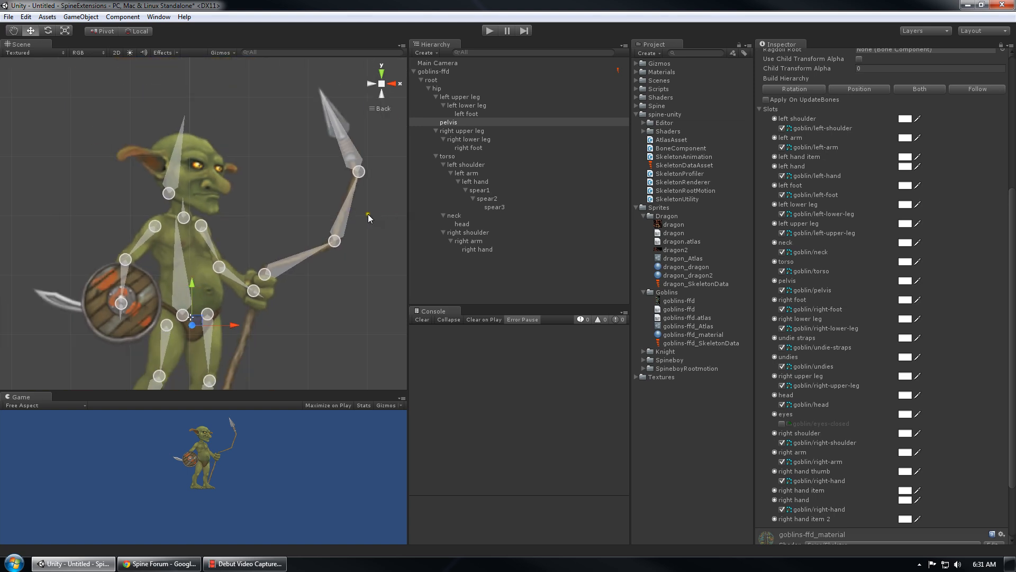
left_click(154, 226)
key("e")
left_click_drag(154, 274, 95, 301)
key("w")
left_click(95, 281)
key("e")
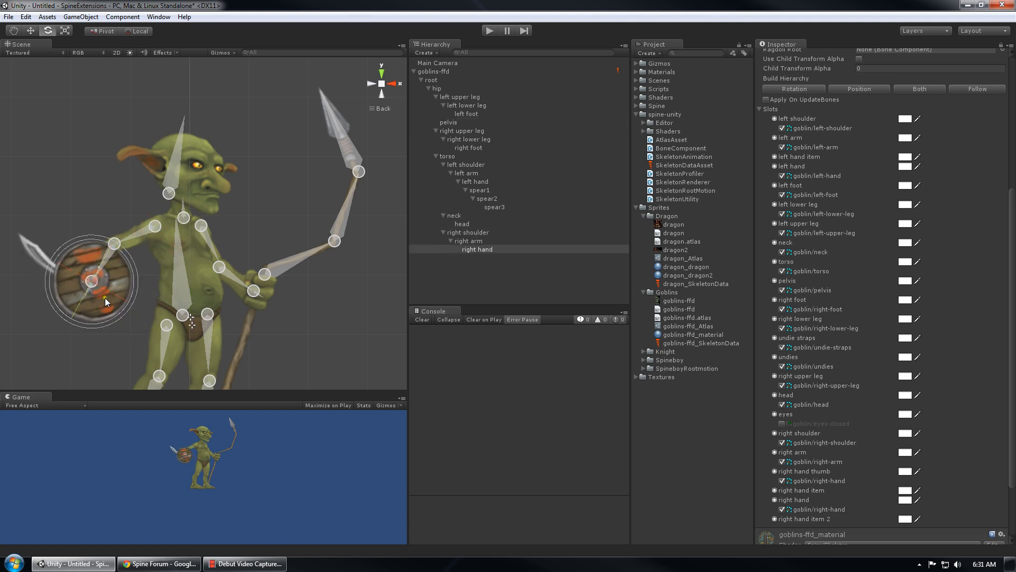
left_click_drag(109, 324, 127, 312)
left_click(173, 193)
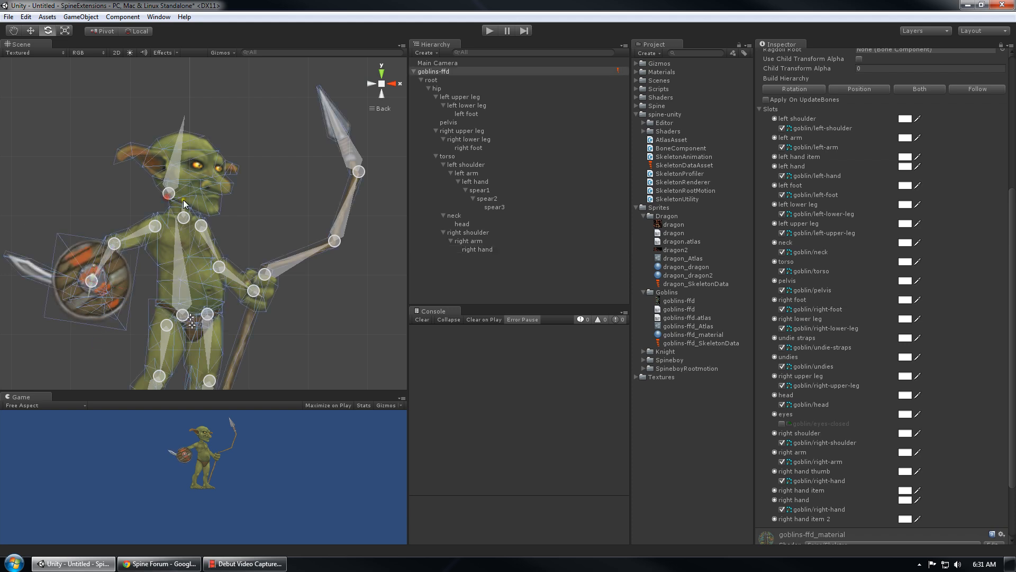
Tilt the goblin's head back and stand the spear straight up via spear3, spear2, spear1
left_click(184, 196)
left_click_drag(186, 196, 373, 271)
left_click(360, 171)
left_click(345, 230)
left_click(341, 226)
left_click(265, 274)
left_click_drag(294, 252, 232, 181)
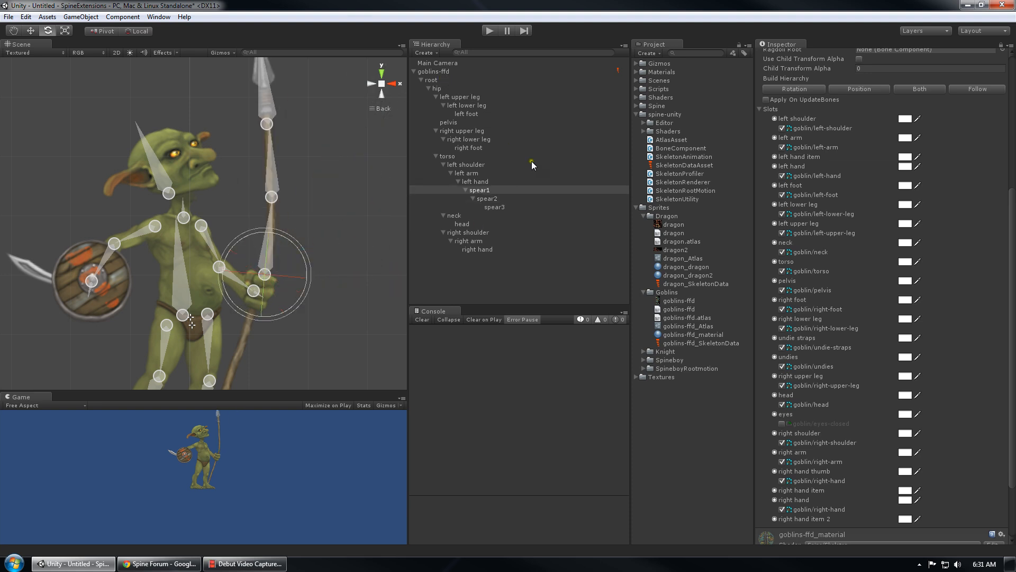
left_click(452, 72)
scroll(857, 204, "up", 7)
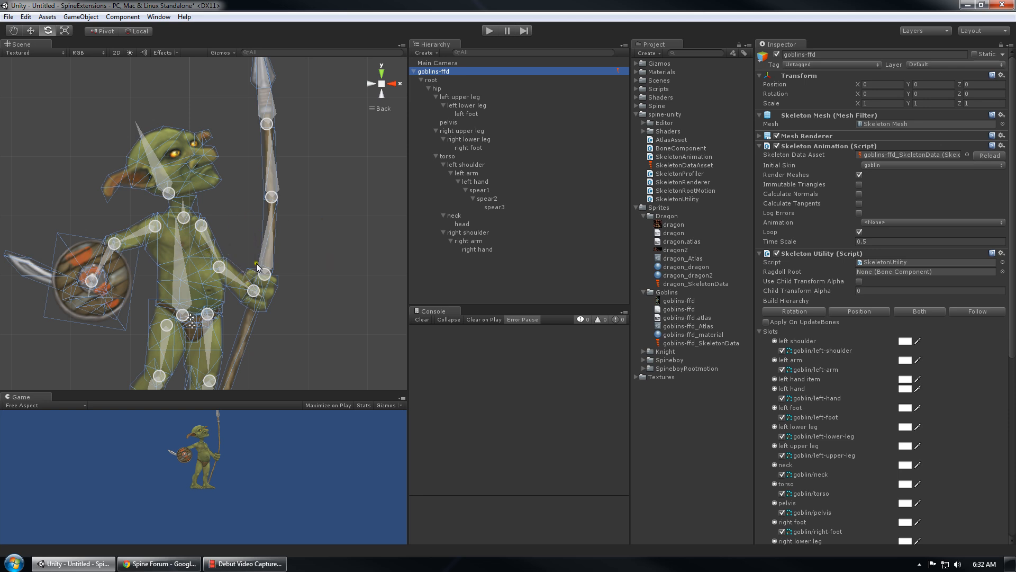
Delete the old root bones, enable Apply On UpdateBones, and rebuild the hierarchy with Both
scroll(293, 260, "down", 3)
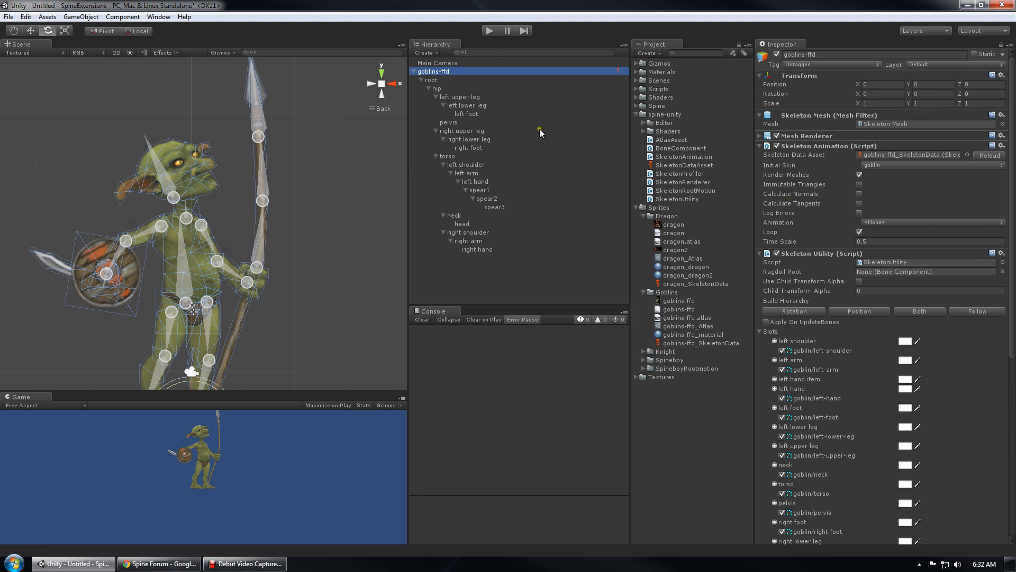
left_click(437, 80)
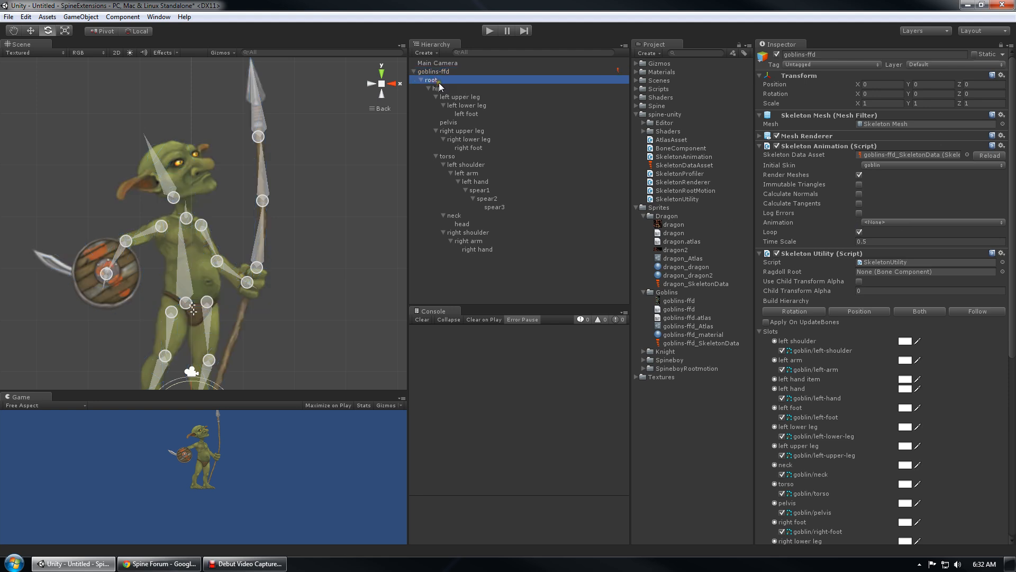
key("Delete")
left_click(438, 73)
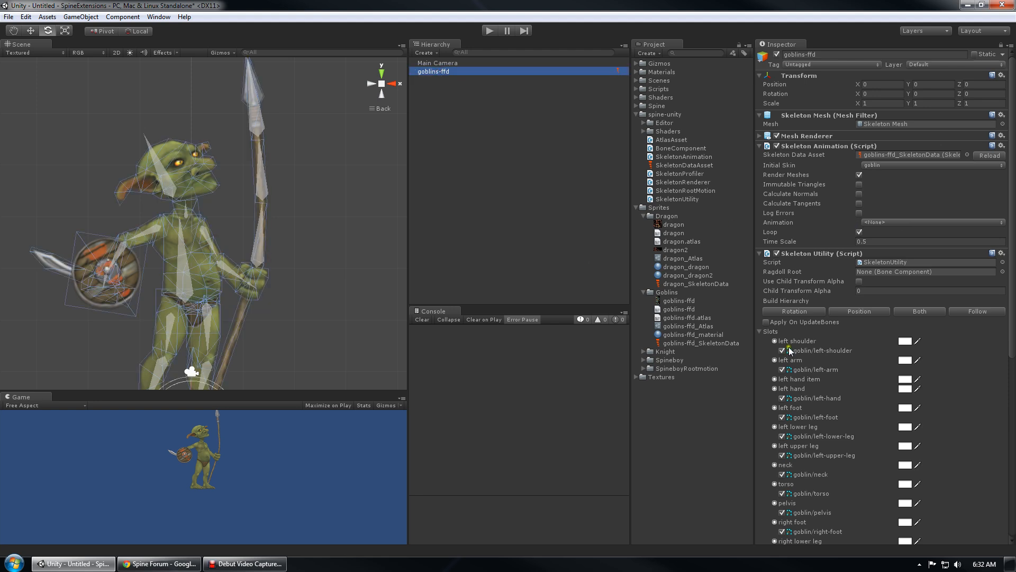
left_click(766, 322)
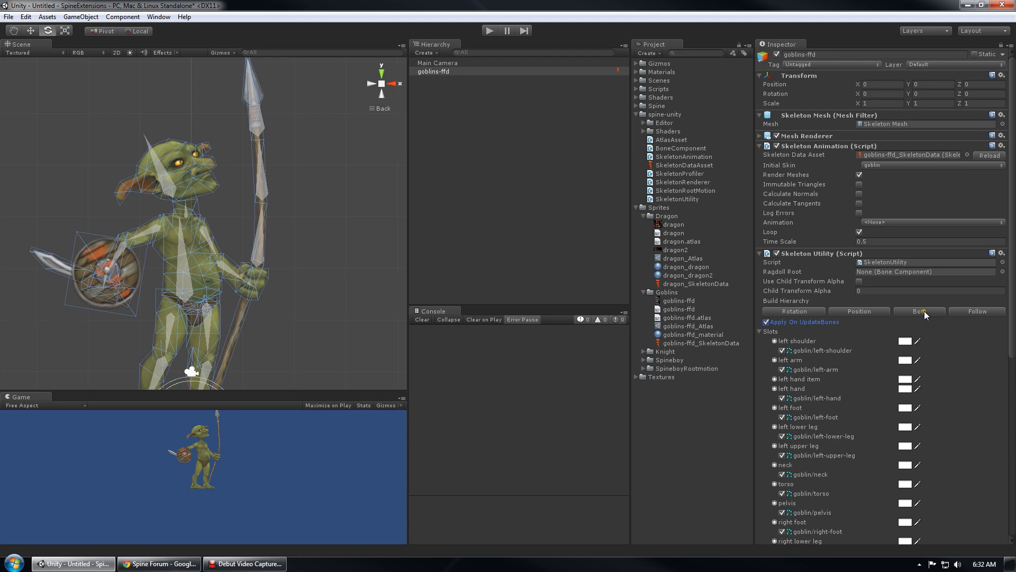
left_click(924, 312)
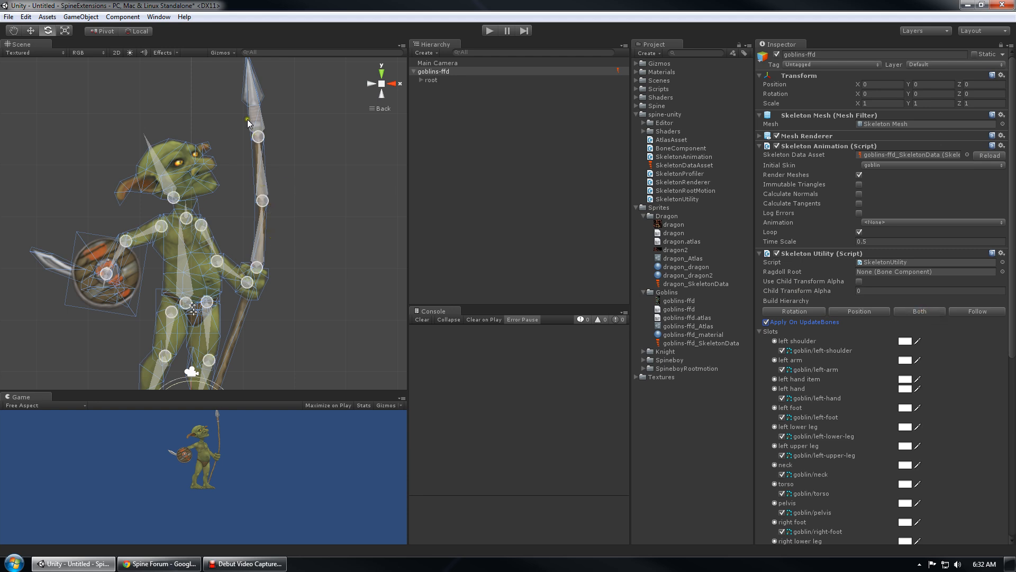
scroll(311, 174, "down", 2)
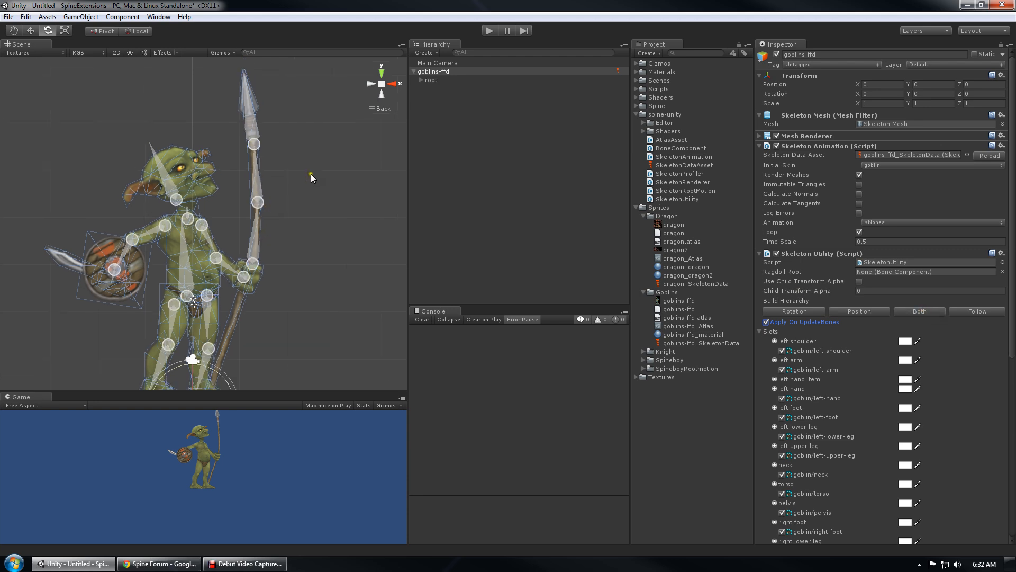
left_click(439, 72)
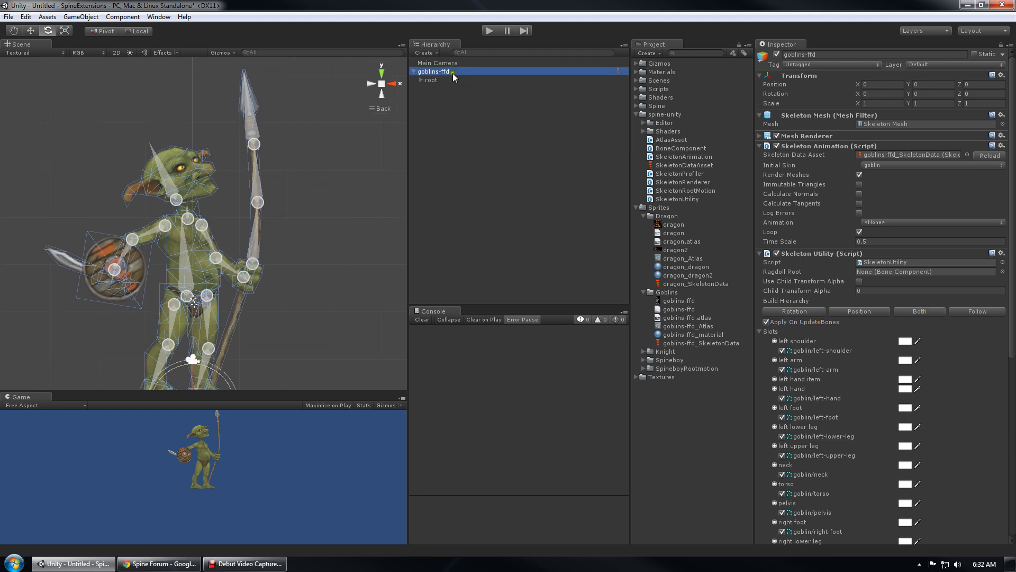
Expand the full root bone tree and test rotating the spear1 bone
left_click(420, 80, "alt")
middle_click_drag(224, 273, 217, 241)
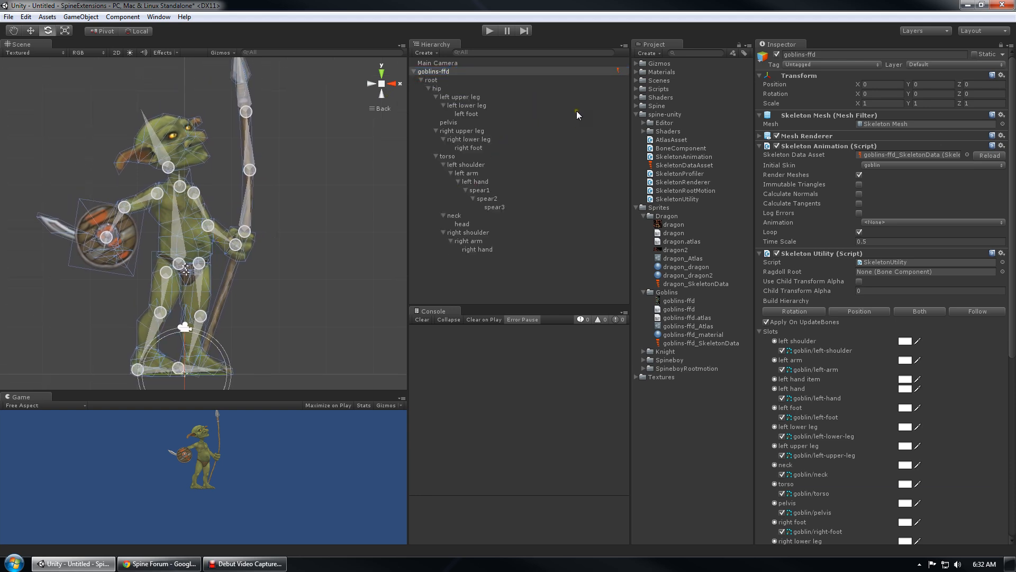
left_click(447, 81)
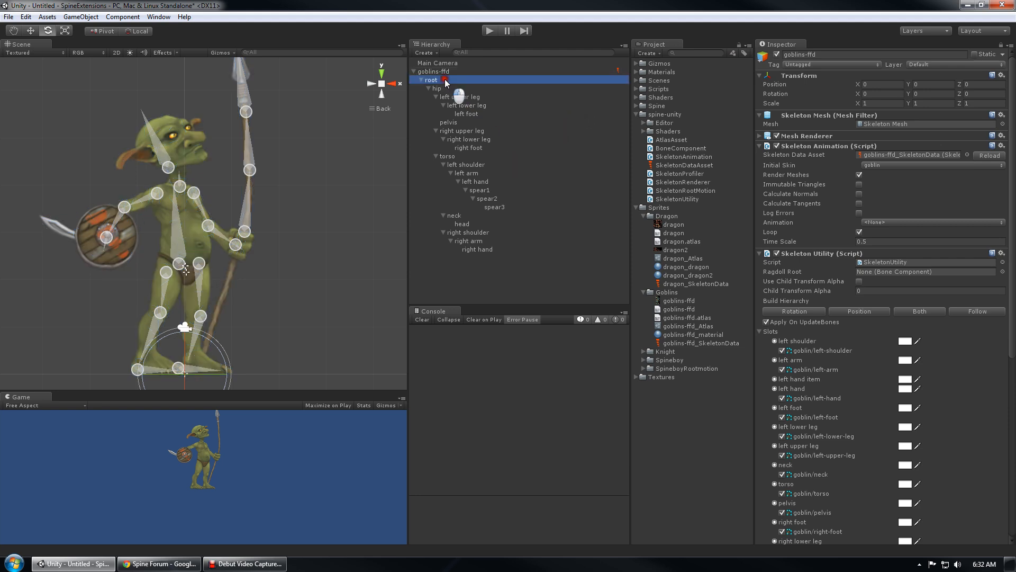
left_click(244, 231)
left_click_drag(285, 213, 357, 192)
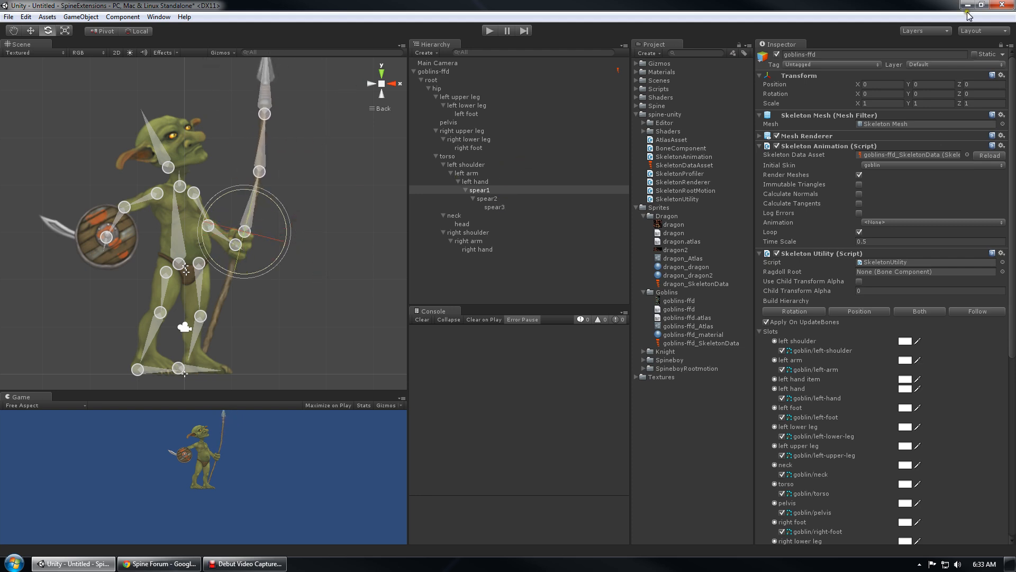
left_click(1002, 46)
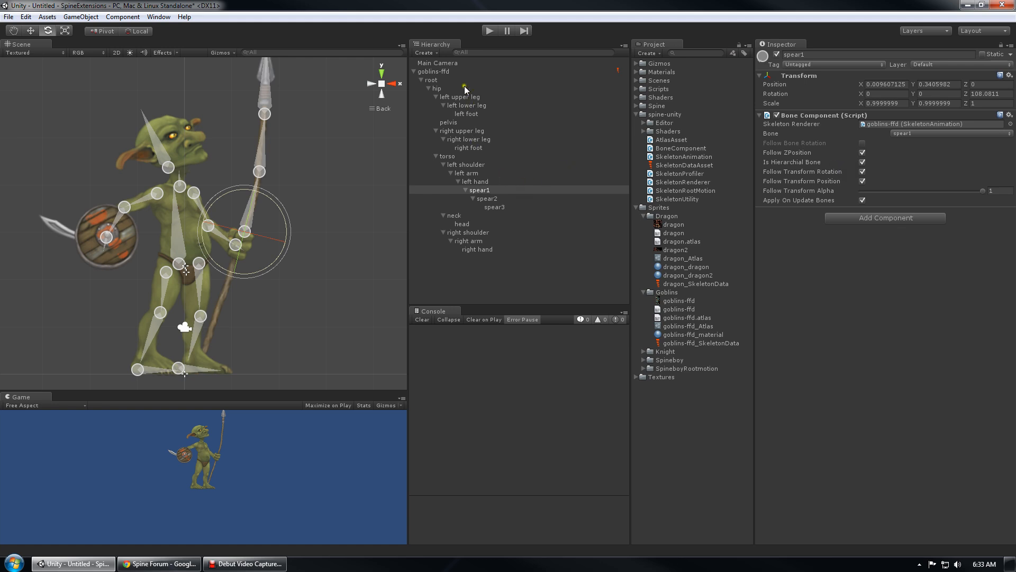
Set goblins-ffd's Animation to walk and test swinging the left arm
left_click(449, 72)
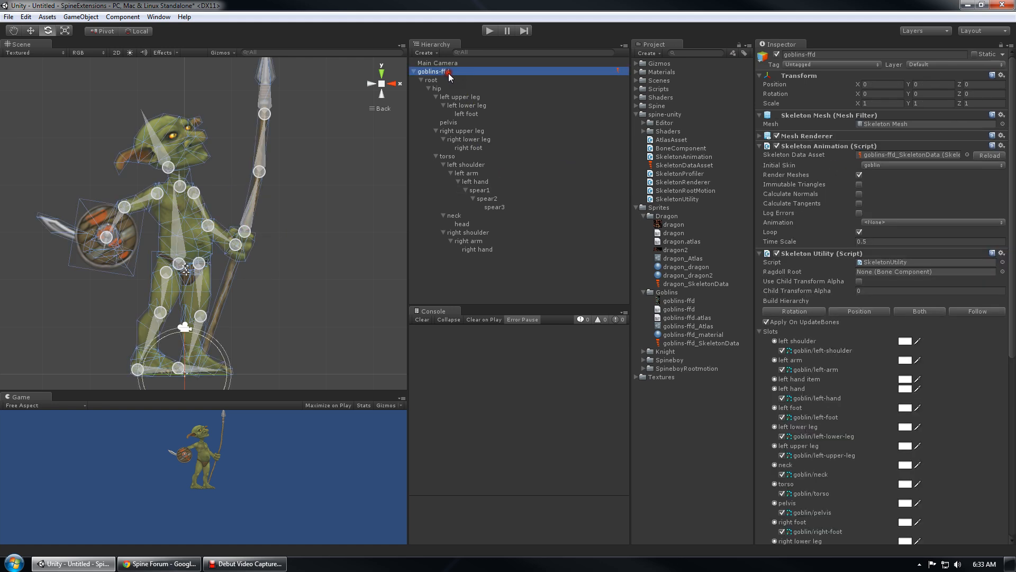
left_click(872, 223)
left_click(886, 247)
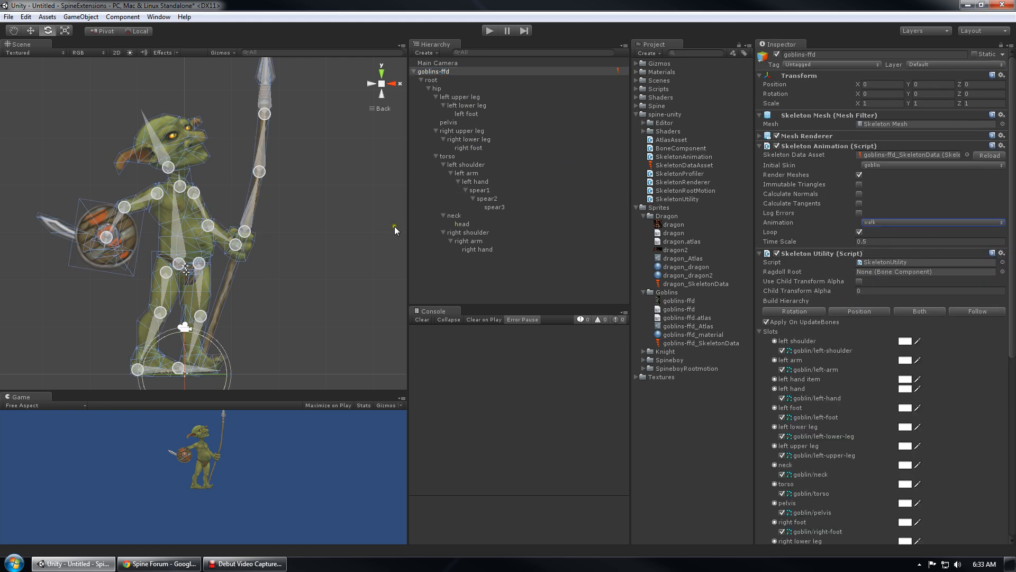
left_click(503, 174)
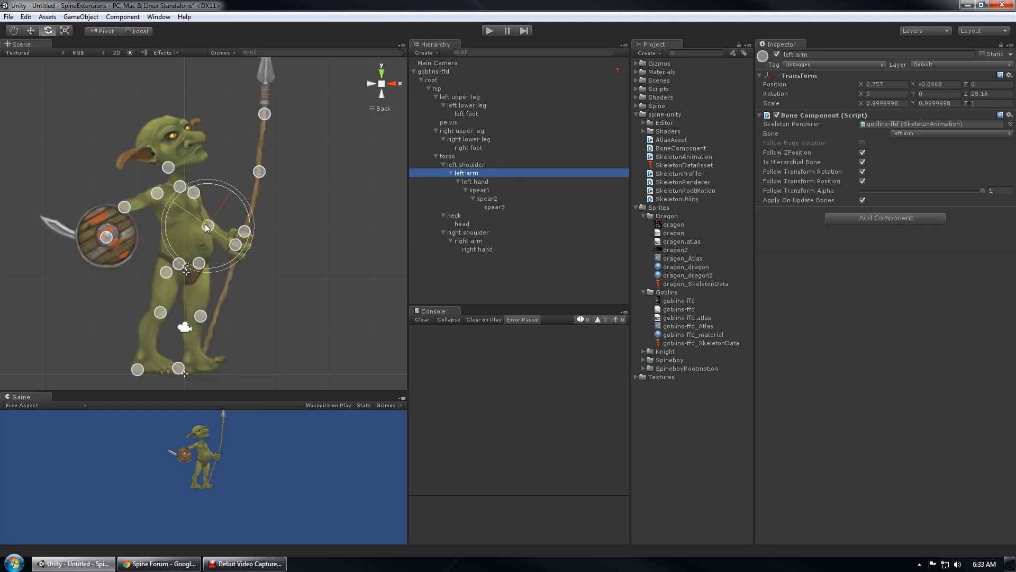
left_click_drag(247, 211, 247, 174)
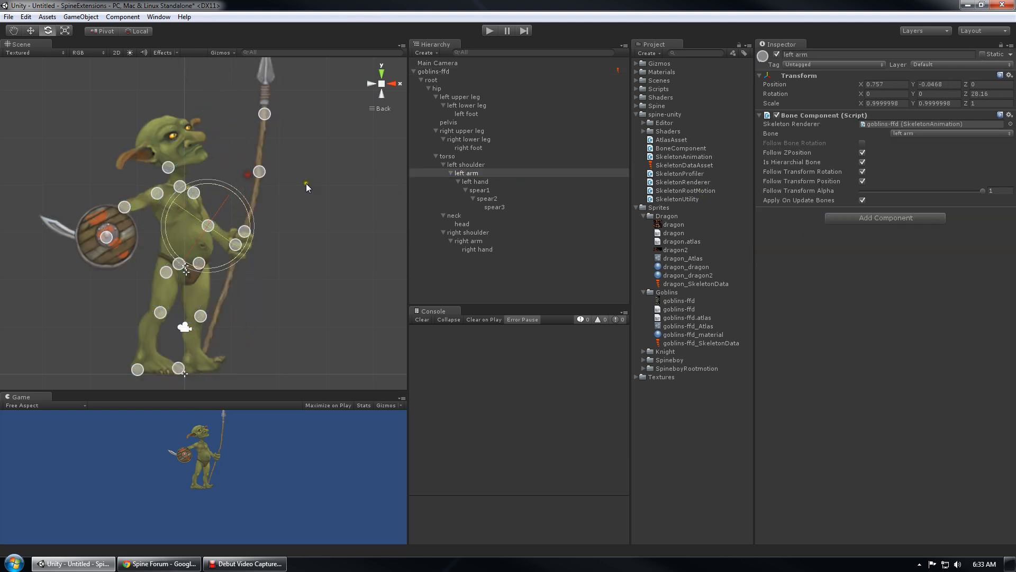
Rotate spear3 with its Apply On Update Bones toggled off, then turn it back on
double_click(495, 206)
left_click_drag(275, 271, 296, 301)
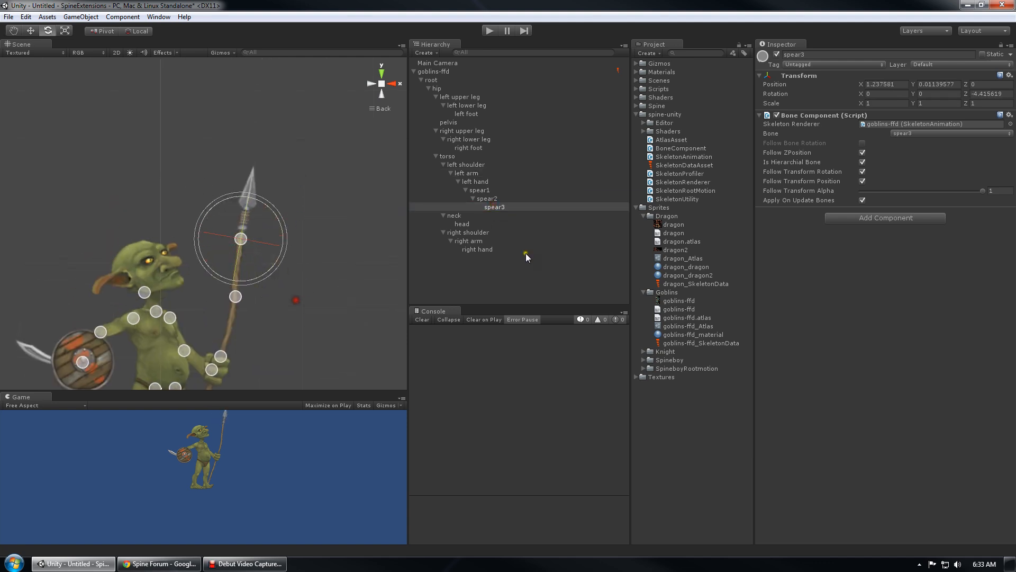
left_click(862, 200)
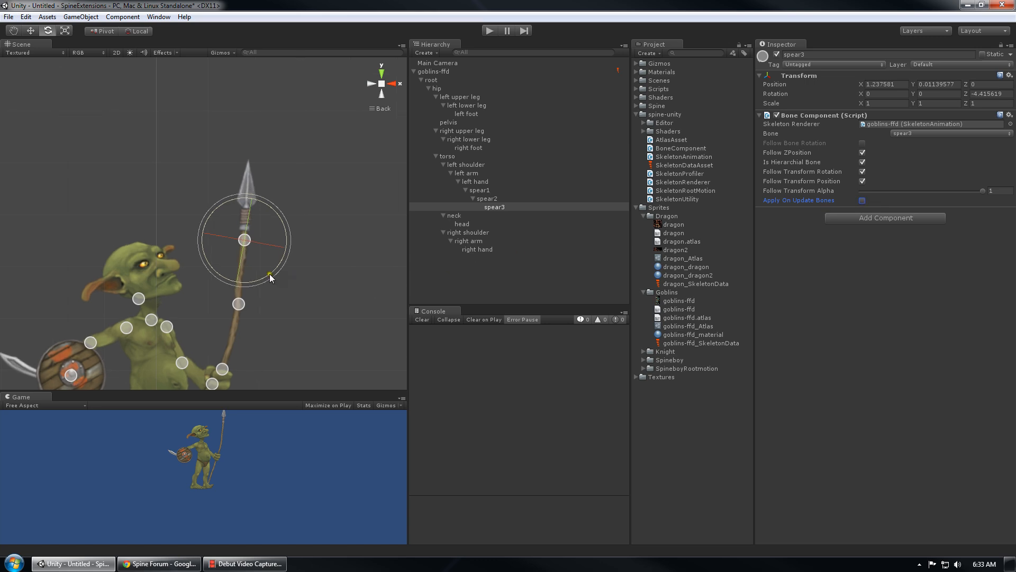
mouse_move(269, 274)
left_mouse_down()
mouse_move(282, 274)
mouse_move(282, 322)
mouse_move(272, 256)
left_mouse_up()
left_click(862, 200)
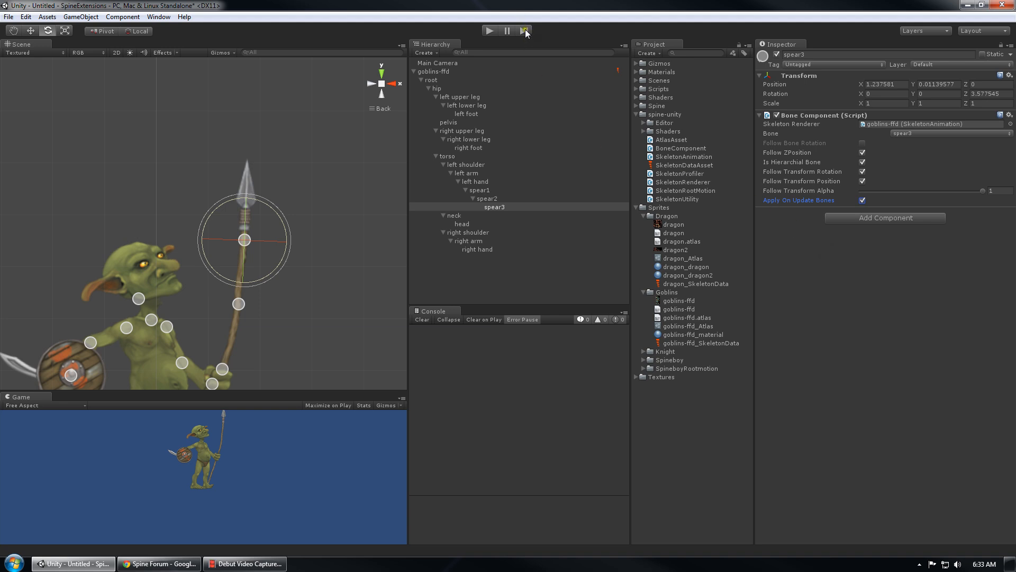
Enter play mode and pan and zoom the Scene view toward the goblin
left_click(488, 30)
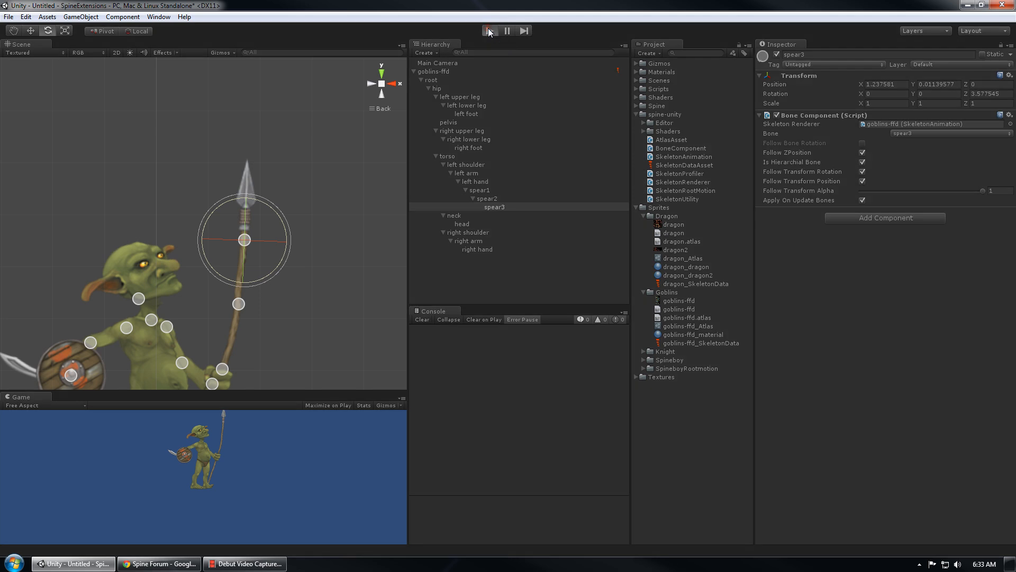
middle_click_drag(290, 264, 333, 148)
scroll(313, 181, "down", 5)
scroll(253, 256, "up", 4)
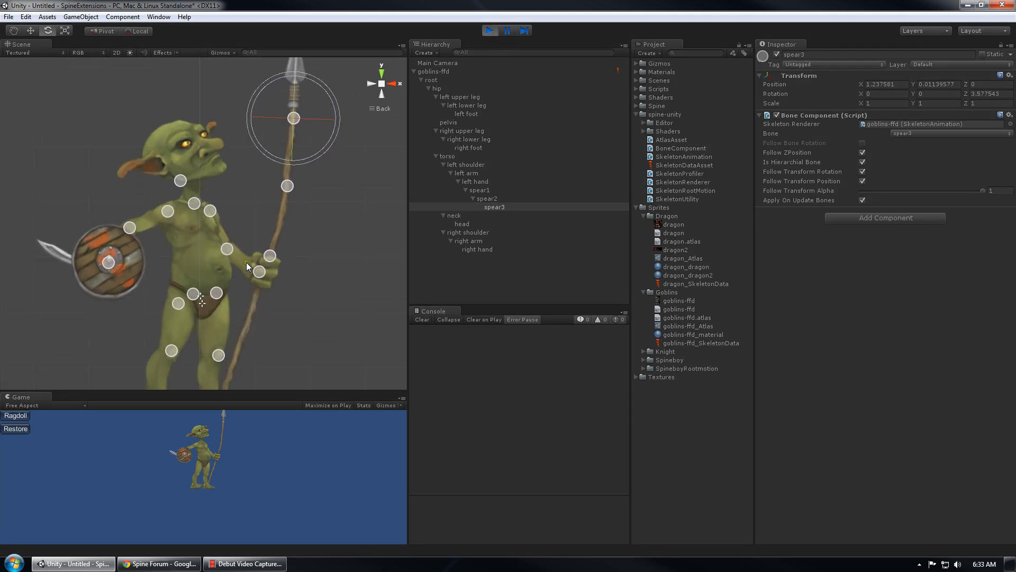
scroll(292, 188, "down", 3)
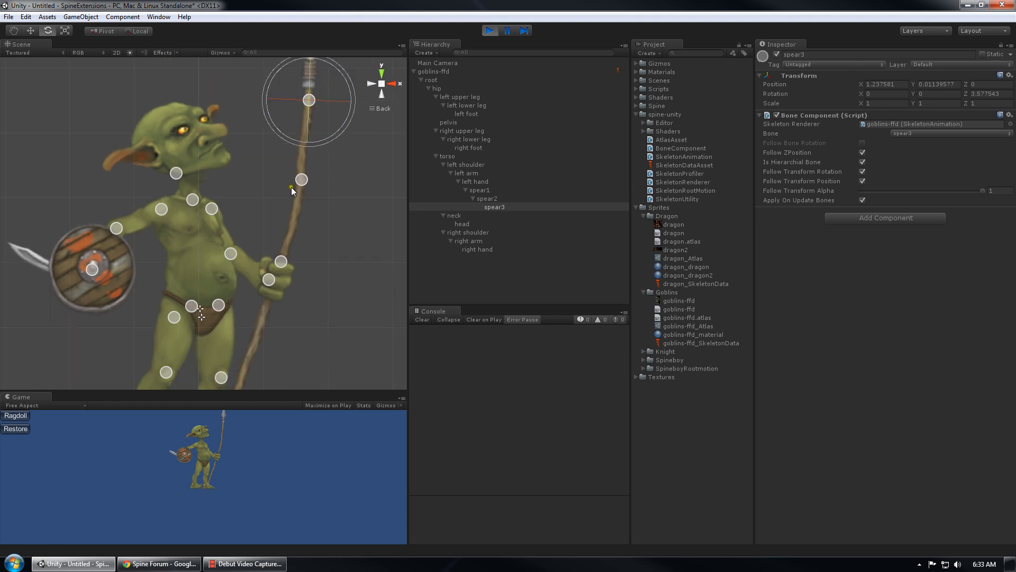
scroll(275, 206, "down", 1)
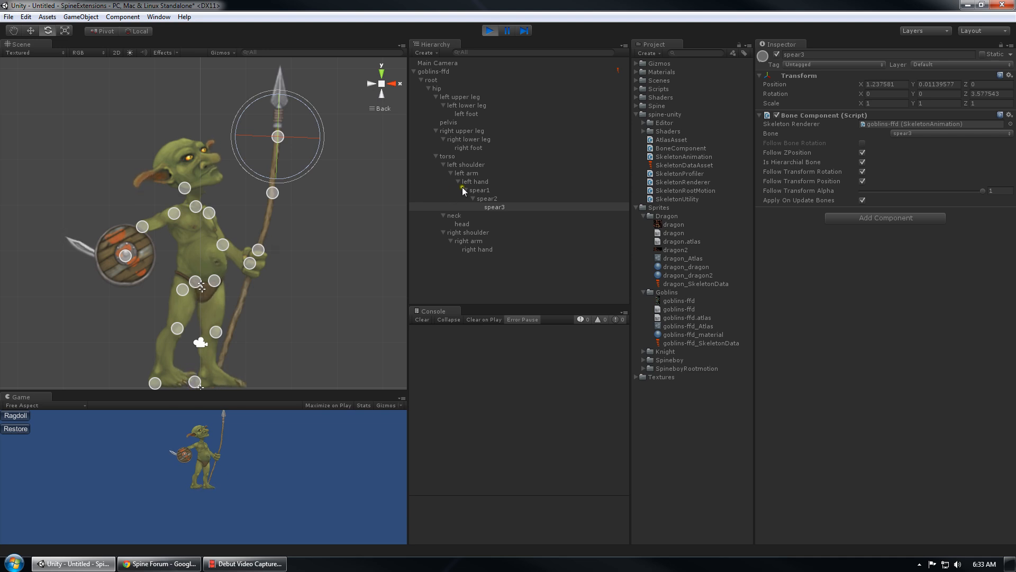
Inspect the spear1, right shoulder and right foot bones while the scene plays
left_click(491, 191)
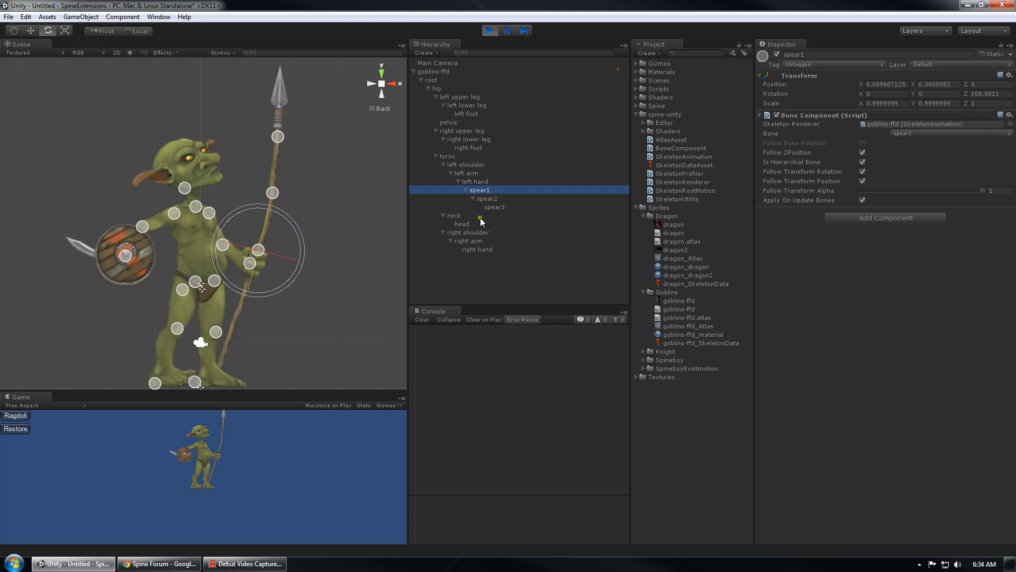
left_click(507, 206)
left_click(475, 234)
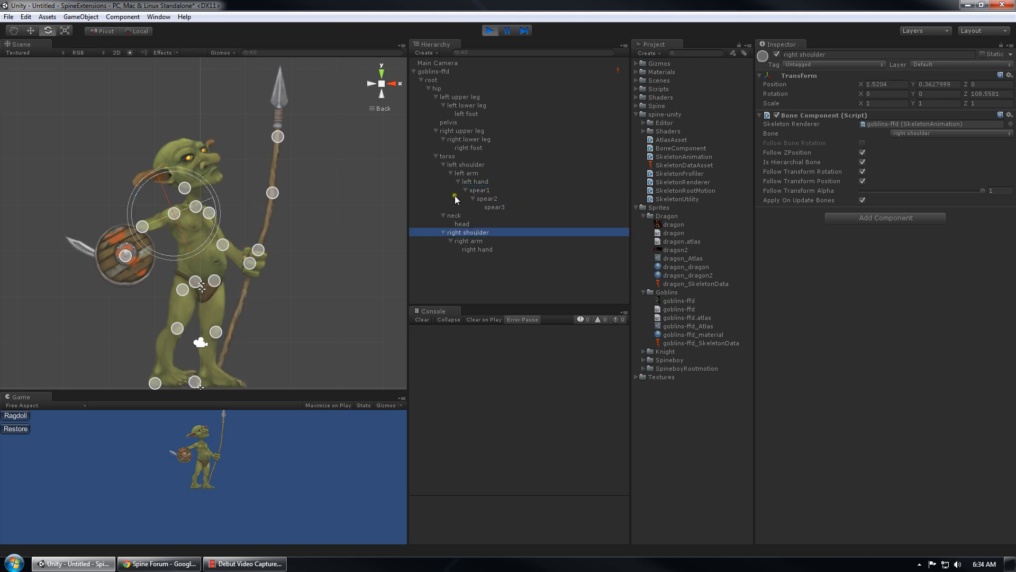
left_click(472, 183)
left_click(476, 149)
middle_click_drag(317, 256, 313, 186)
scroll(313, 211, "up", 2)
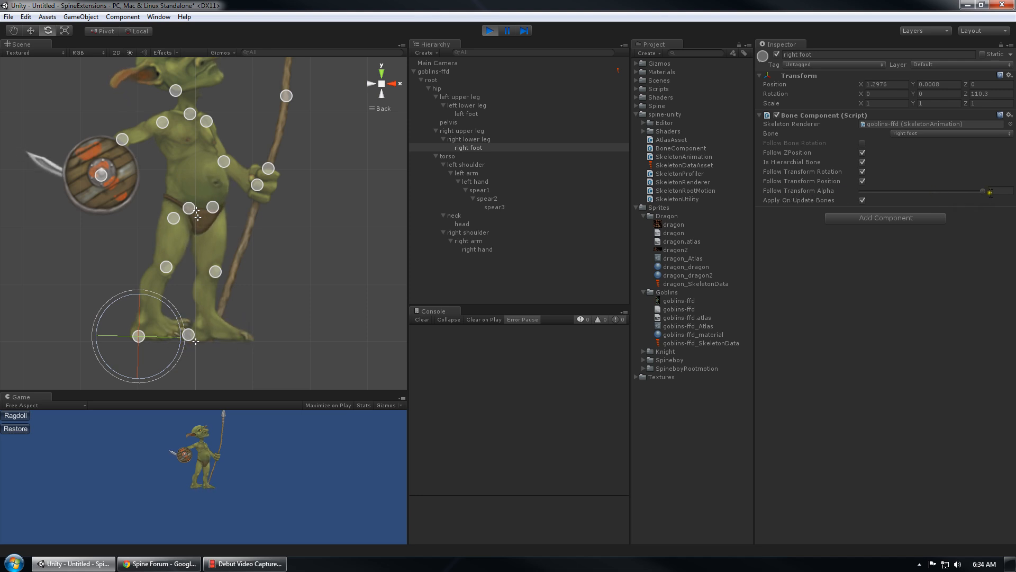
Lower Follow Transform Alpha on the right foot (0.779), right lower leg (0) and right upper leg
left_click_drag(985, 199, 718, 190)
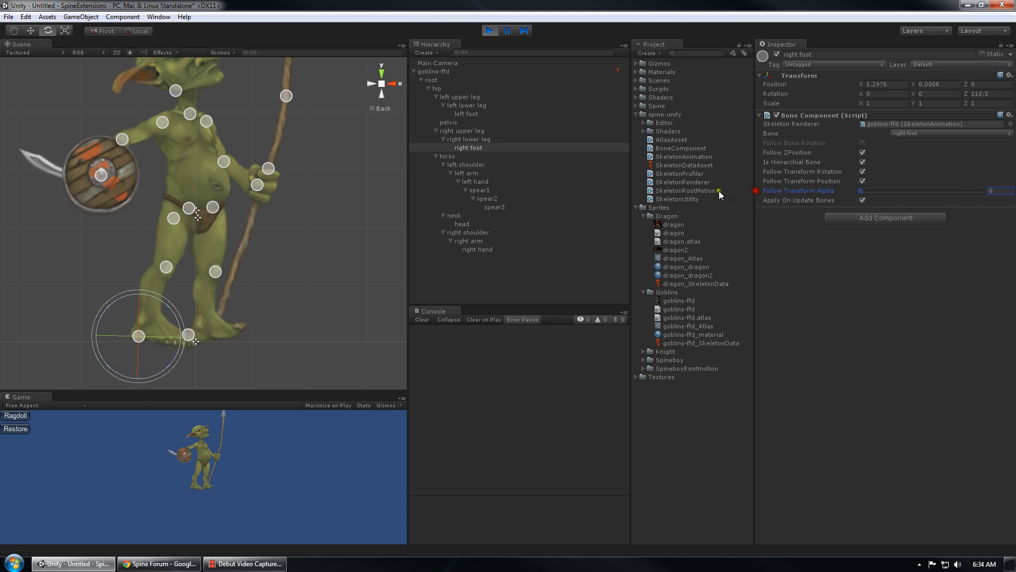
left_click(479, 139)
left_click_drag(982, 191, 748, 190)
left_click(471, 132)
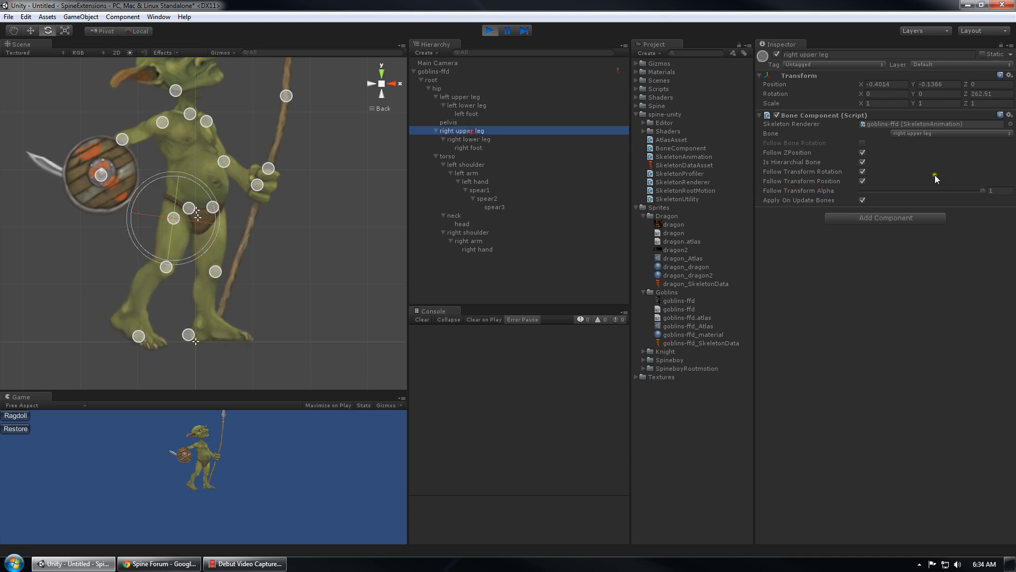
left_click_drag(977, 192, 771, 198)
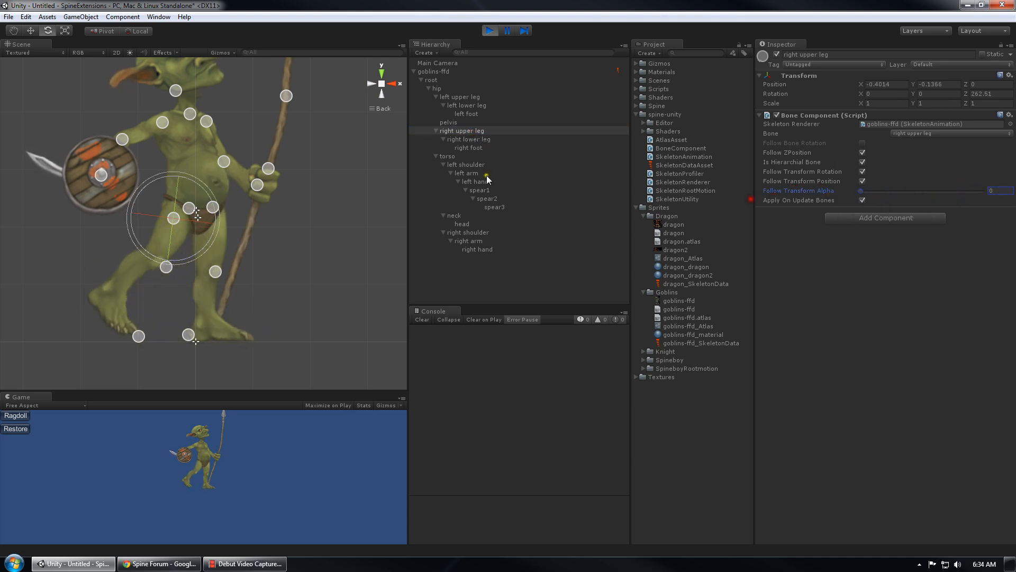
Lower the left foot's Follow Transform Alpha, and set the left lower leg, left upper leg and hip to 0
left_click(468, 108)
left_click(467, 113)
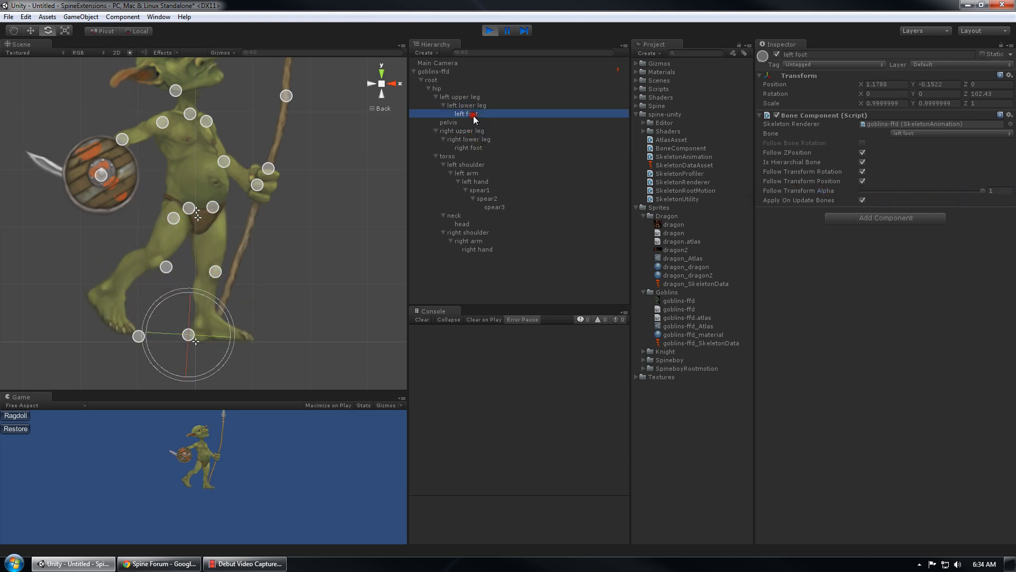
left_click_drag(983, 192, 757, 194)
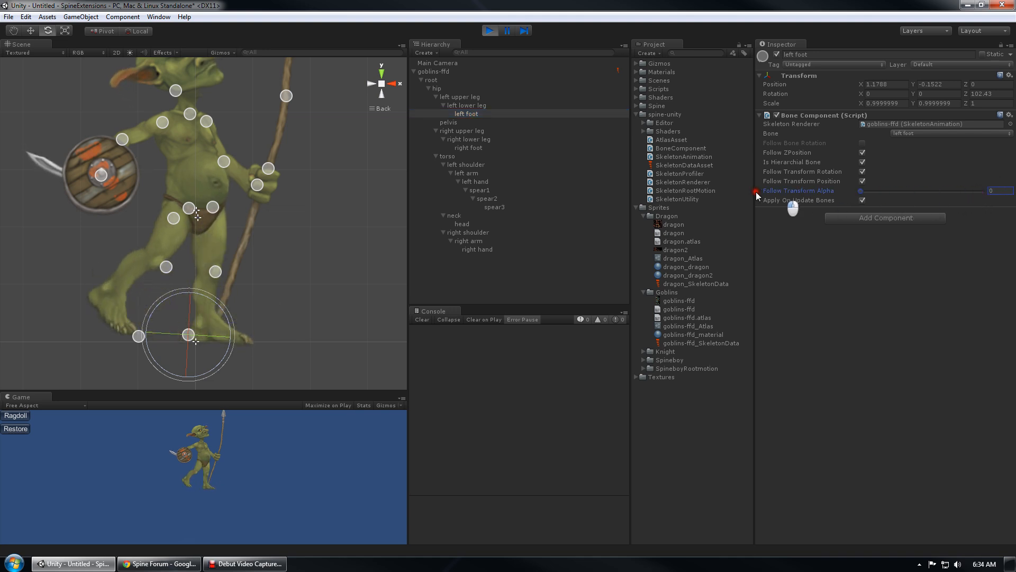
middle_click_drag(255, 199, 255, 226)
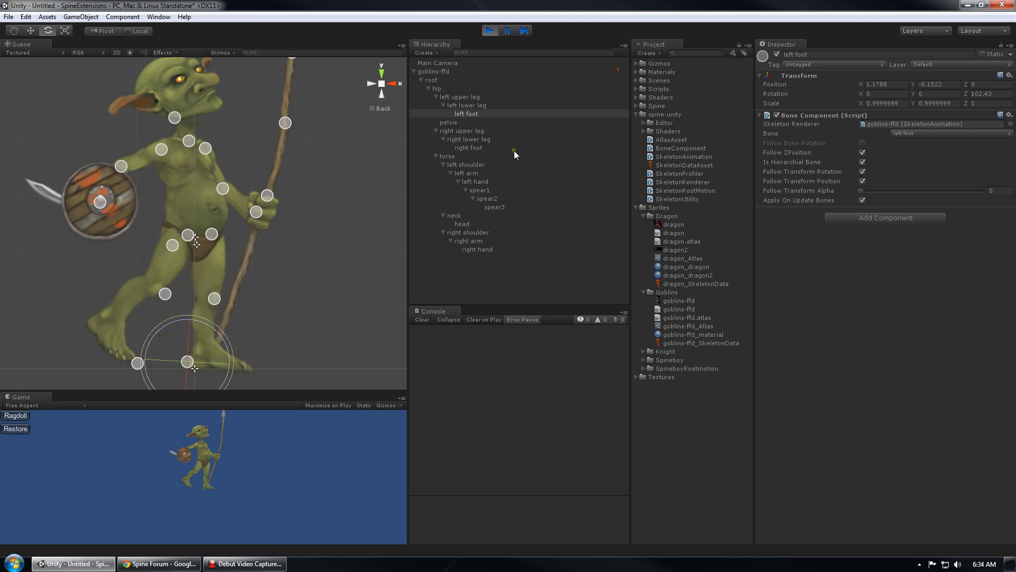
left_click(469, 106)
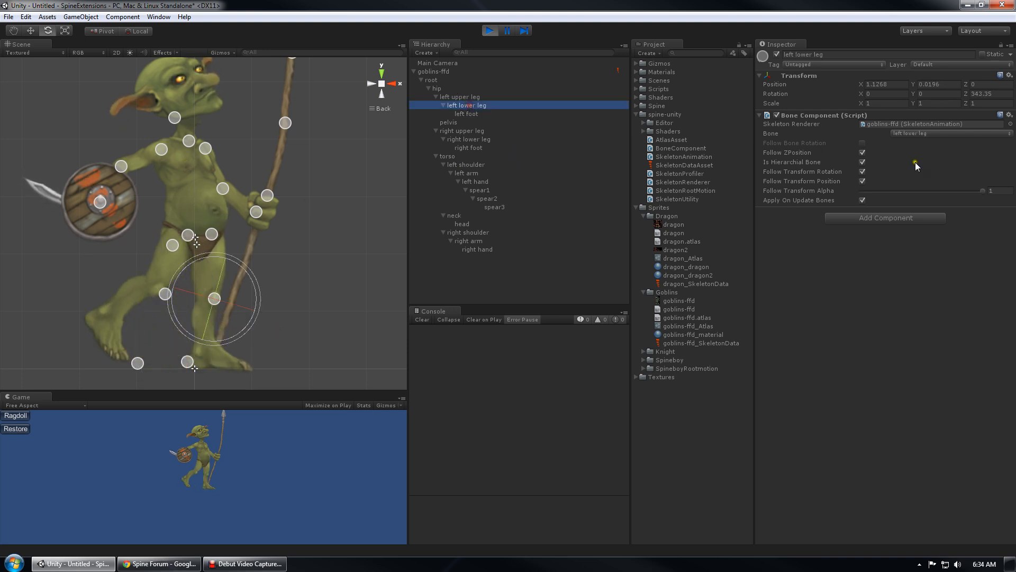
left_click(794, 195)
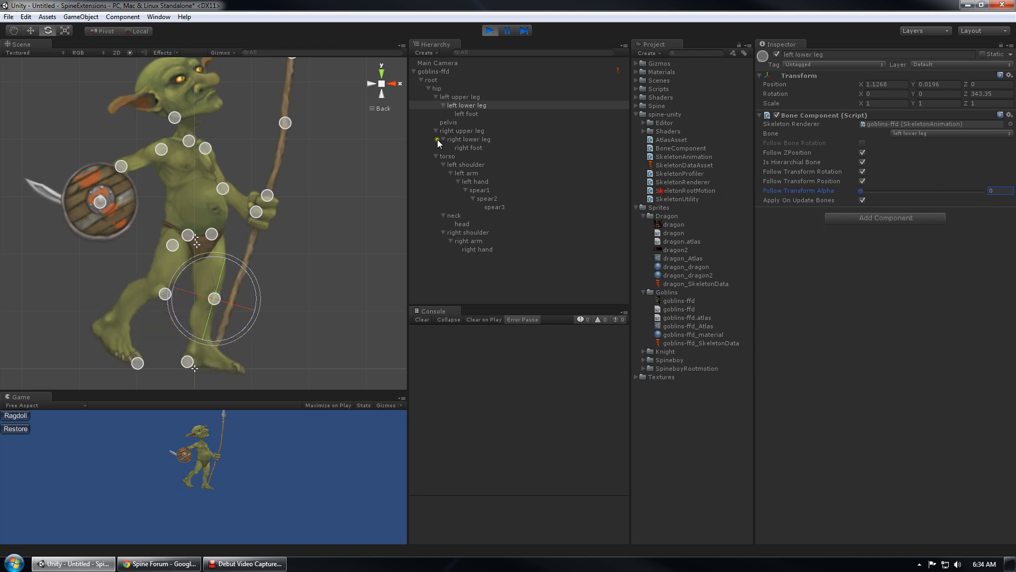
left_click(460, 97)
left_click_drag(861, 191, 832, 200)
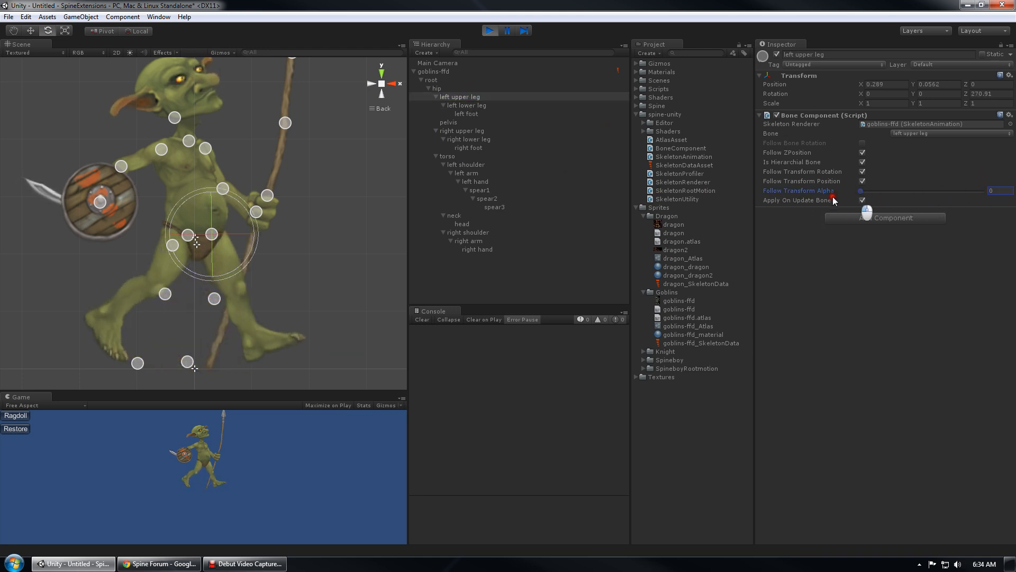
left_click(443, 89)
left_click_drag(861, 191, 529, 204)
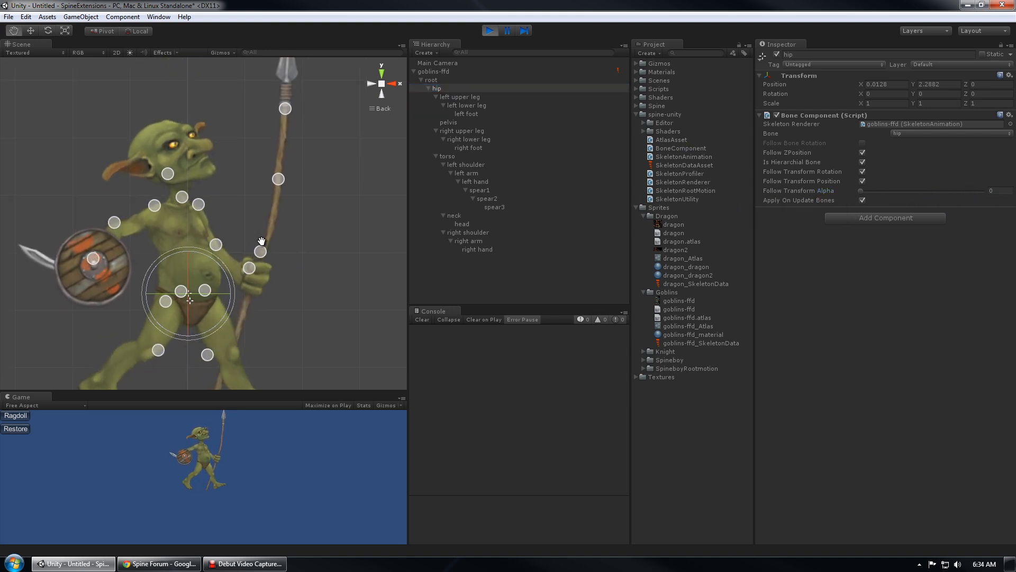
Rotate the goblin's head bone to 340.8 on Z and the spear3 tip bone to about 18.5
left_click(166, 192)
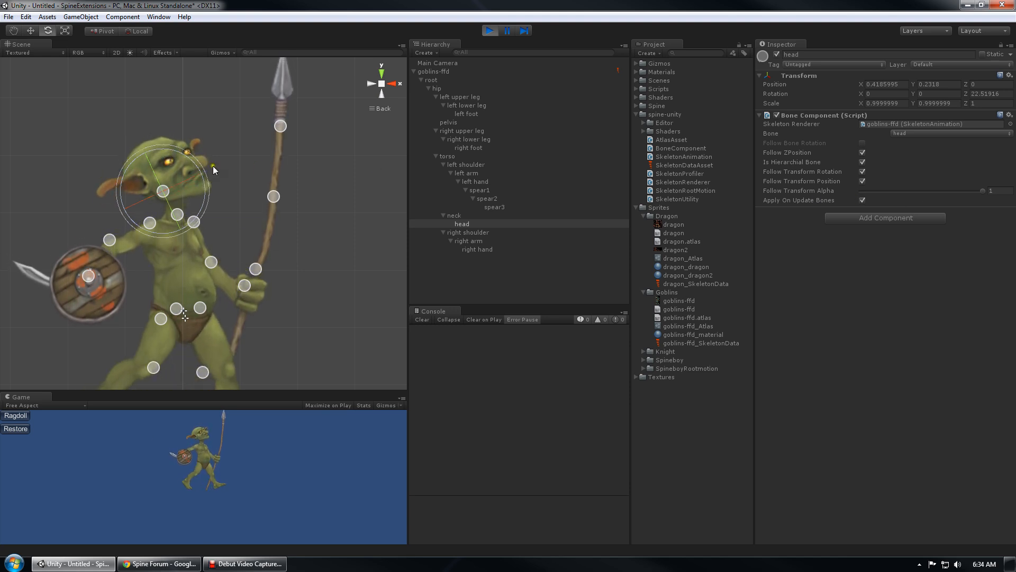
left_click_drag(209, 191, 281, 127)
left_click(281, 127)
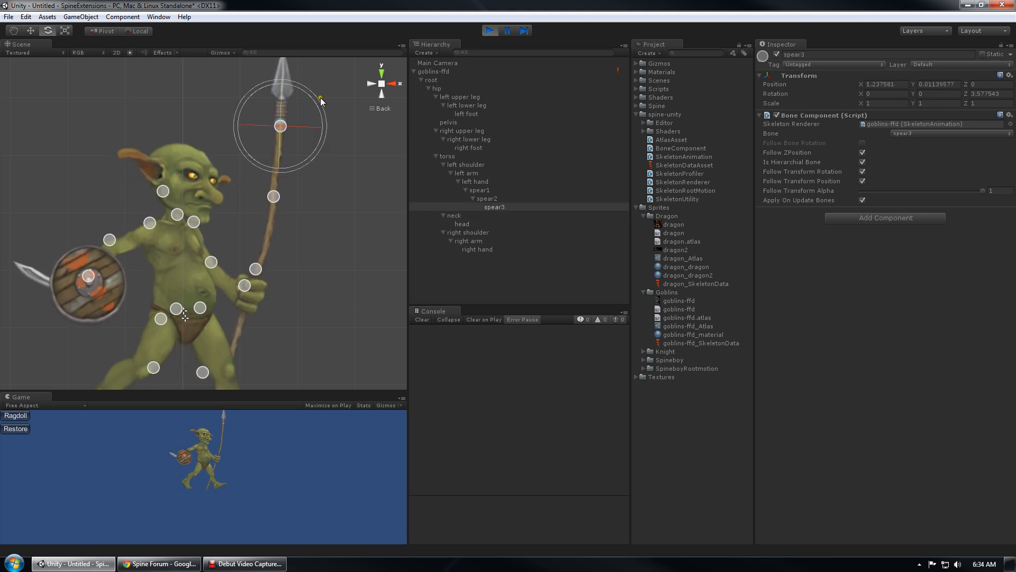
left_click_drag(319, 99, 306, 66)
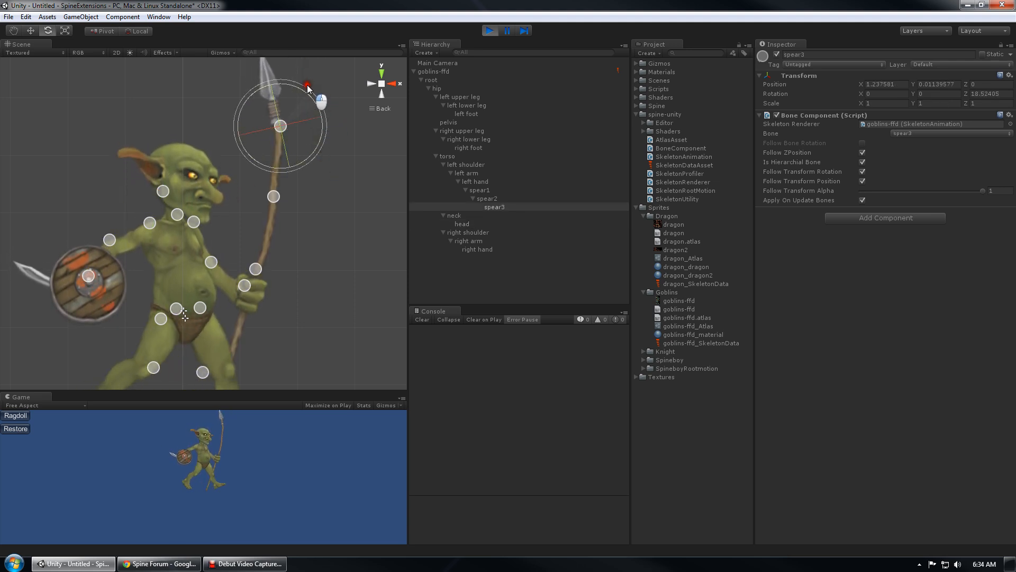
Switch to the Move tool and select the goblins-ffd skeleton object
left_click(163, 191)
key("w")
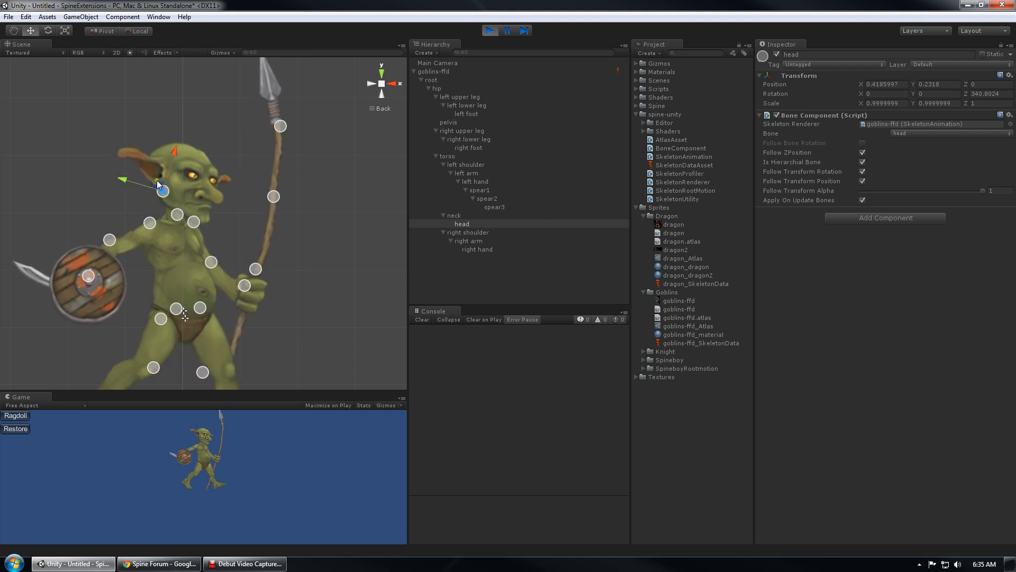
scroll(154, 177, "up", 5)
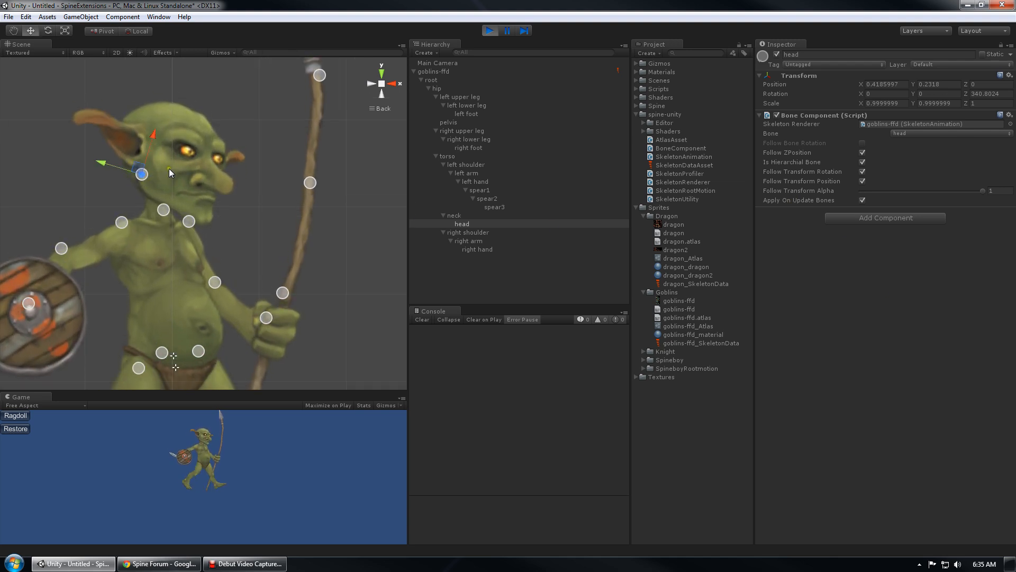
left_click(441, 72)
middle_click_drag(291, 146, 285, 243)
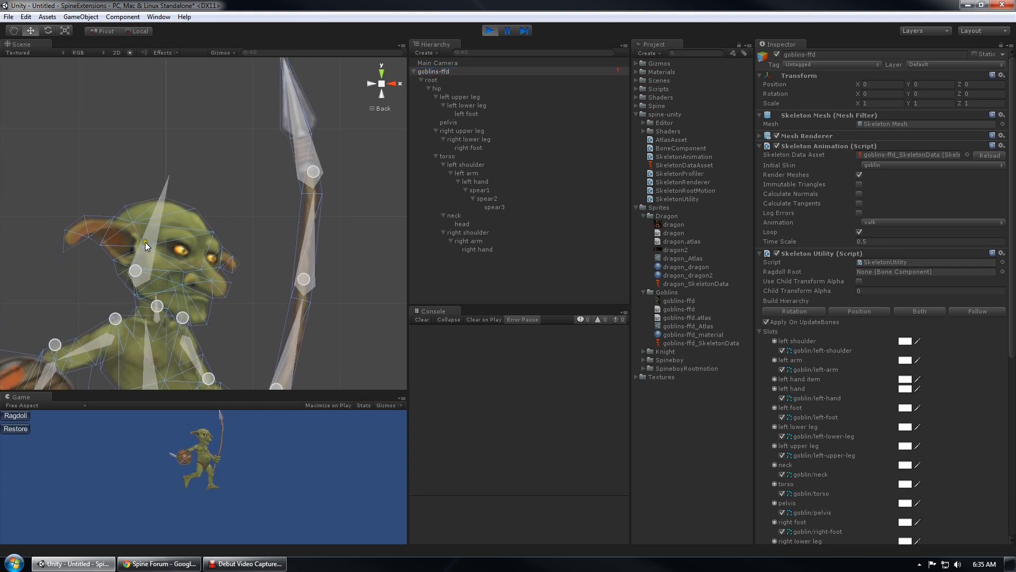
Check the head bone and goblins-ffd's settings (walk loop, 0.5 time scale), then stop play mode
scroll(314, 205, "down", 2)
scroll(309, 215, "down", 1)
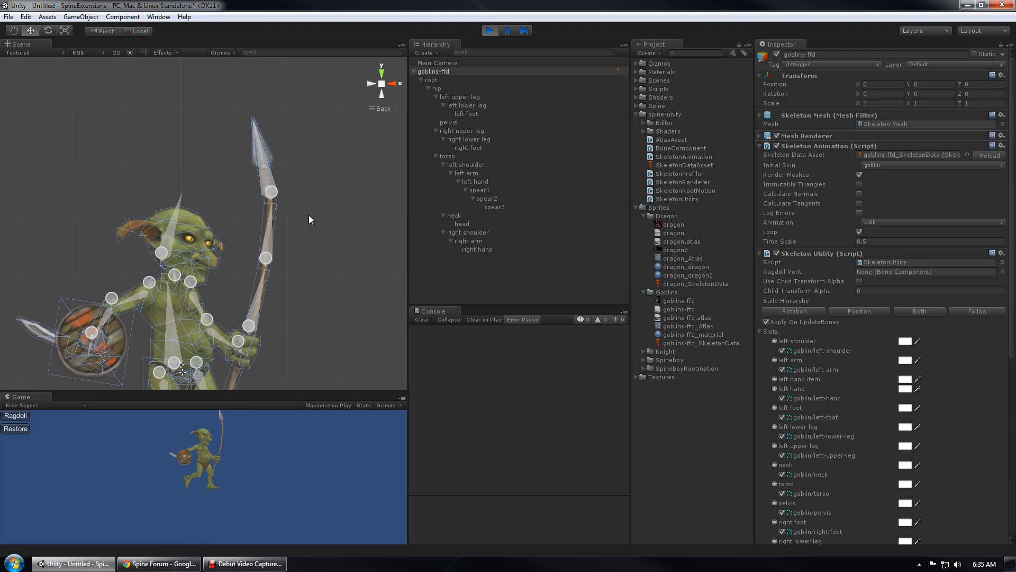
left_click(189, 254)
scroll(190, 254, "up", 3)
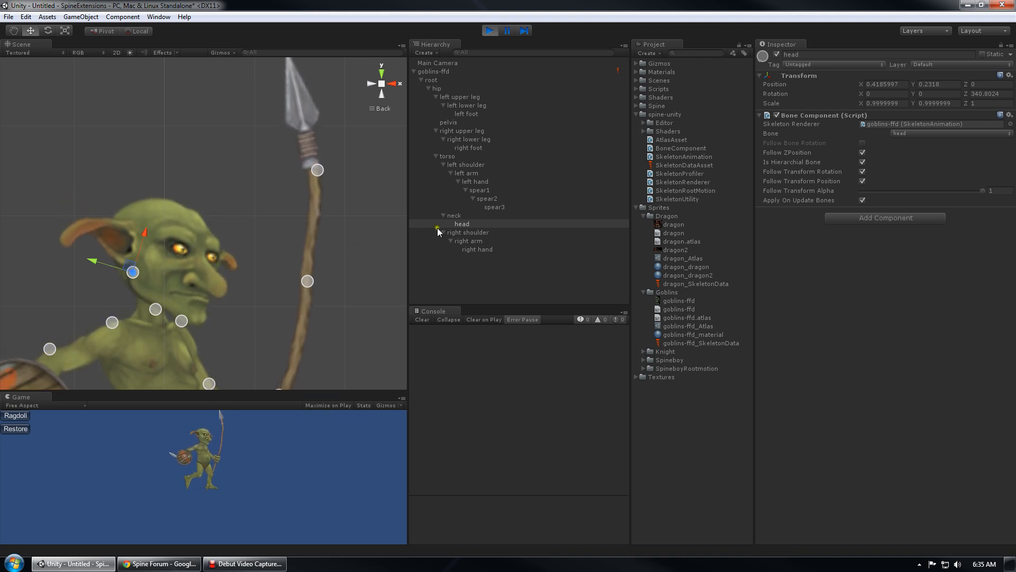
scroll(213, 275, "down", 4)
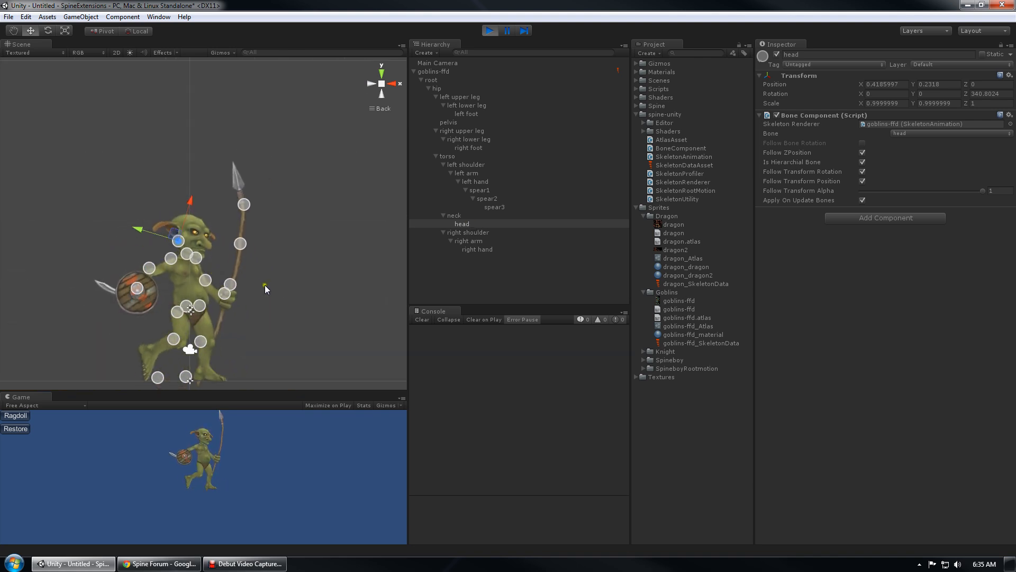
middle_click_drag(265, 284, 277, 260)
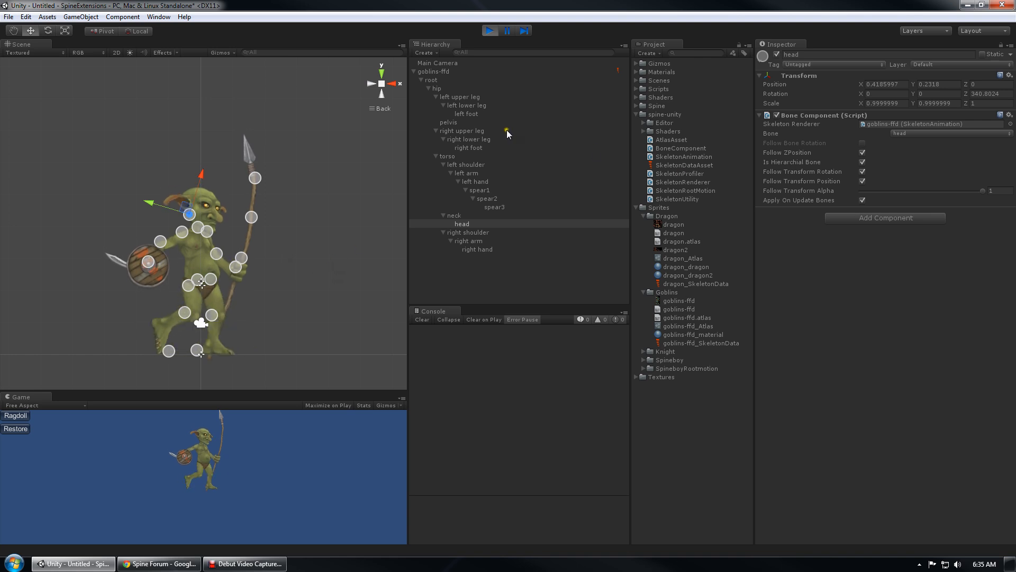
left_click(447, 72)
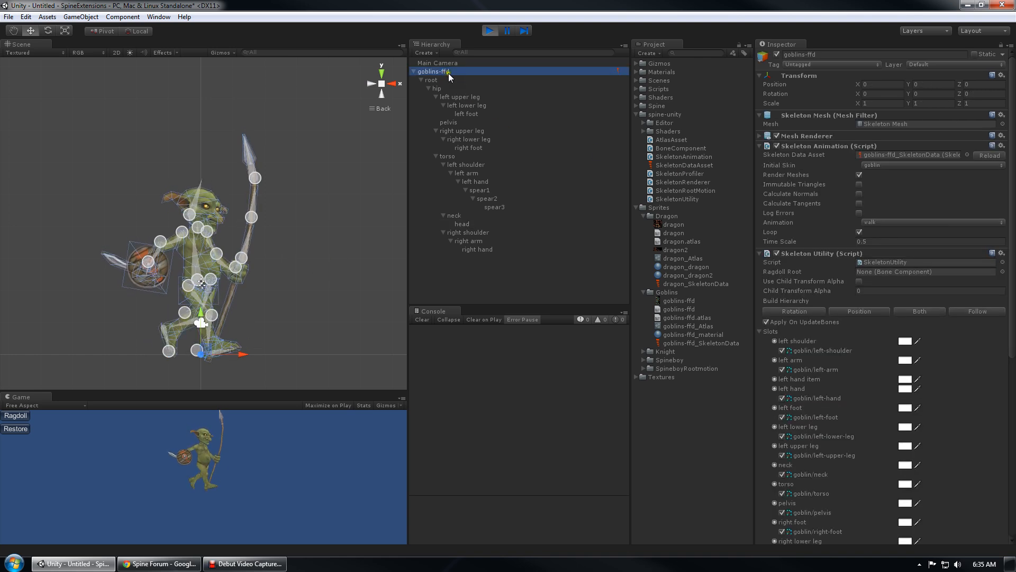
middle_click_drag(307, 207, 295, 185)
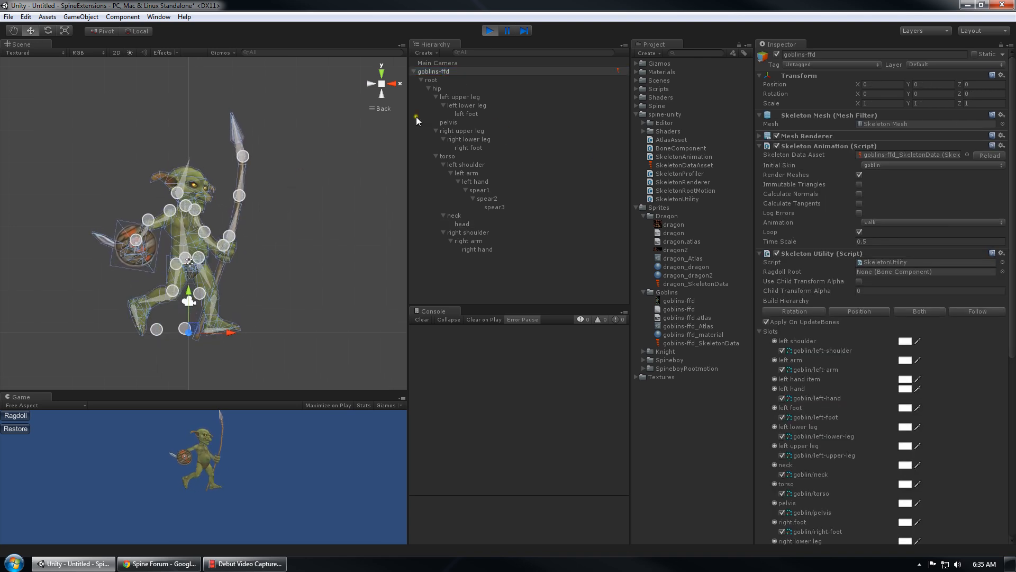
left_click(490, 30)
Enable Use Child Transform Alpha in goblins-ffd's Skeleton Utility and start play mode again
left_click(441, 80)
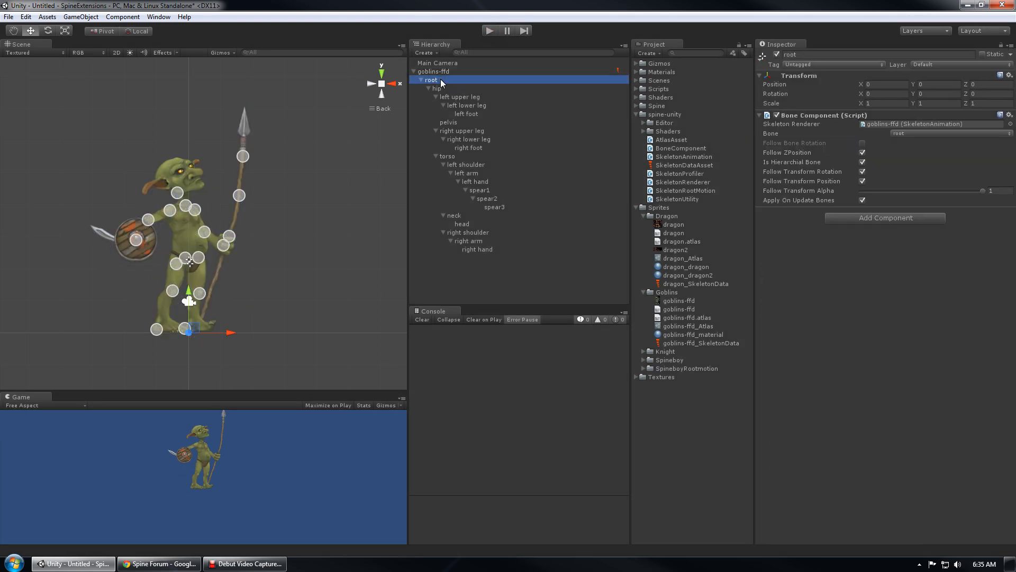
left_click(452, 71)
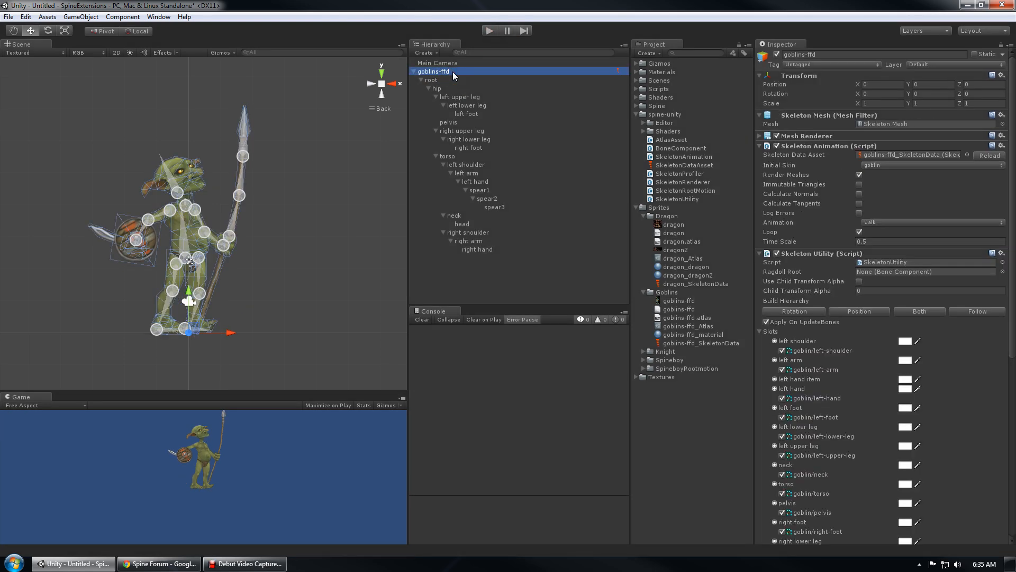
scroll(885, 414, "down", 10)
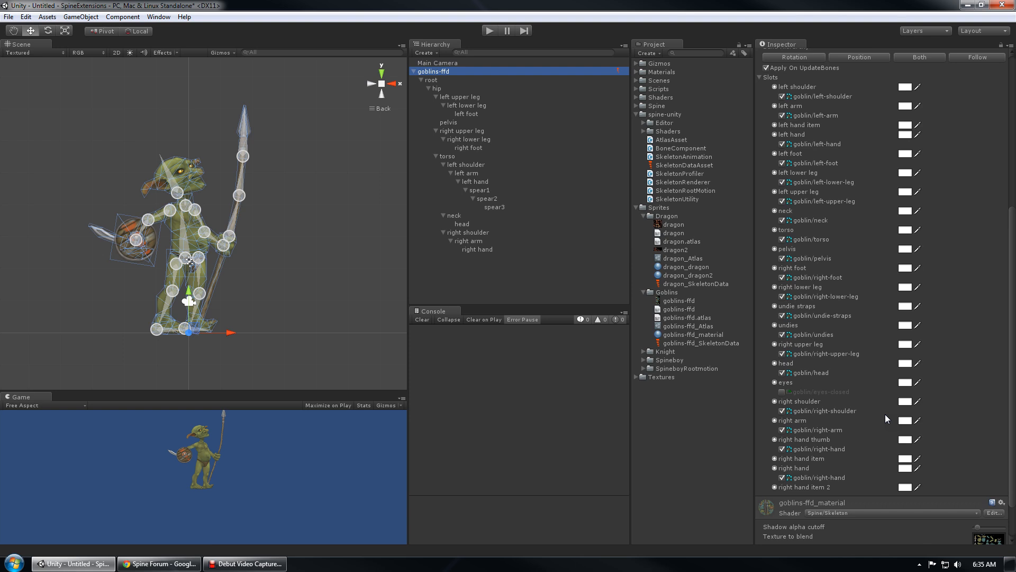
scroll(863, 368, "up", 10)
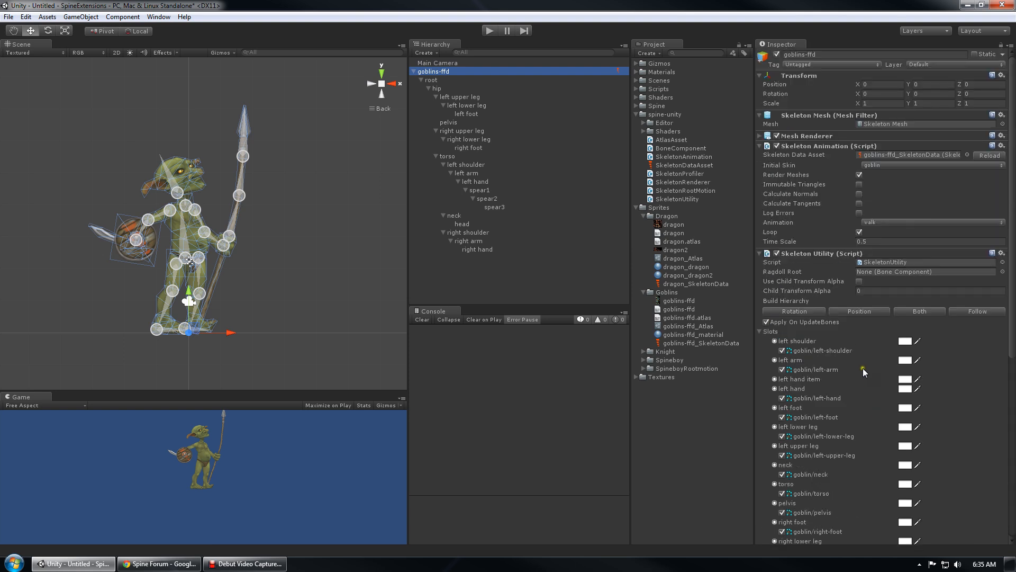
left_click(859, 282)
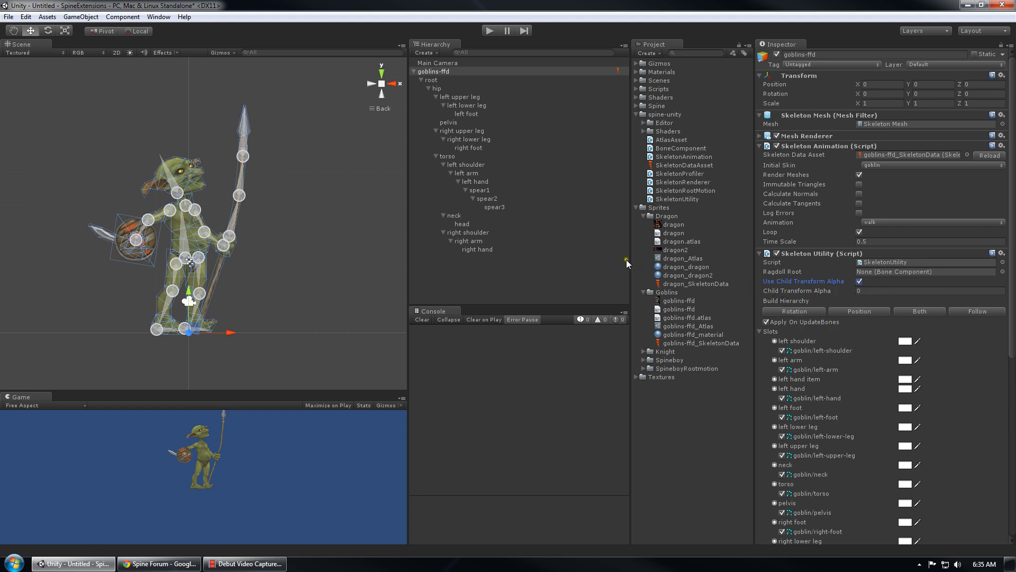
left_click(496, 30)
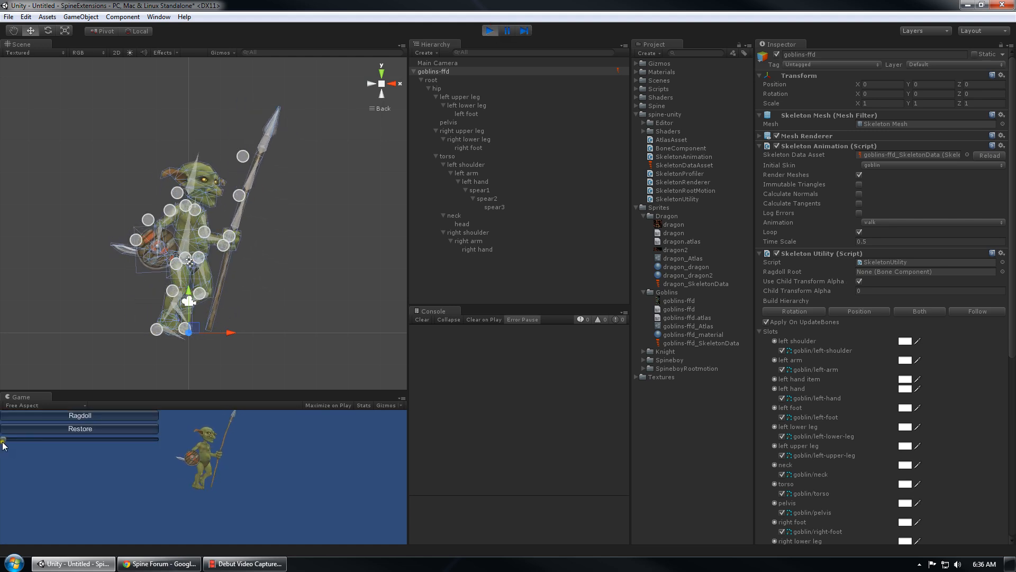
left_click_drag(3, 439, 229, 455)
scroll(189, 243, "up", 5)
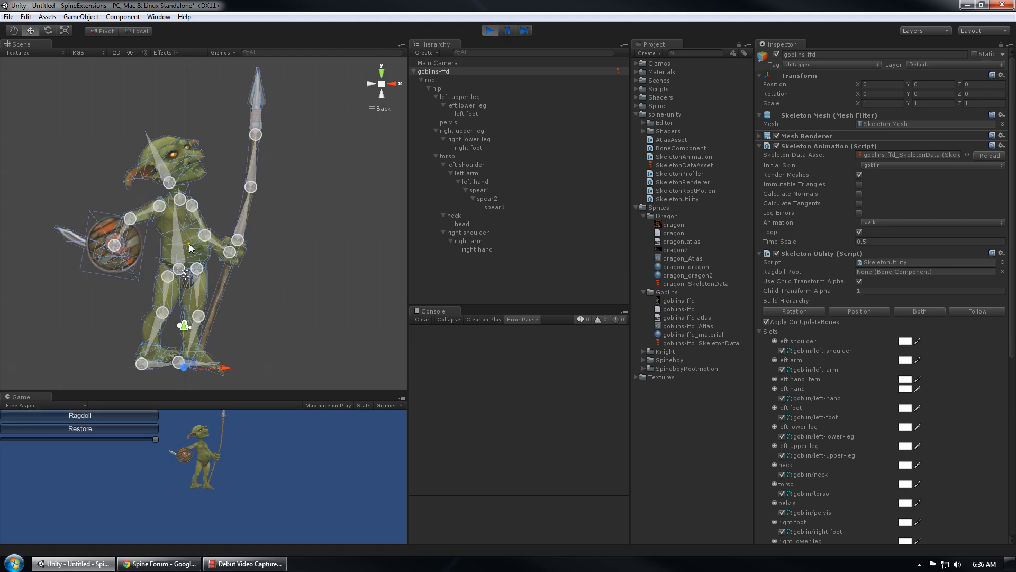
scroll(271, 218, "down", 3)
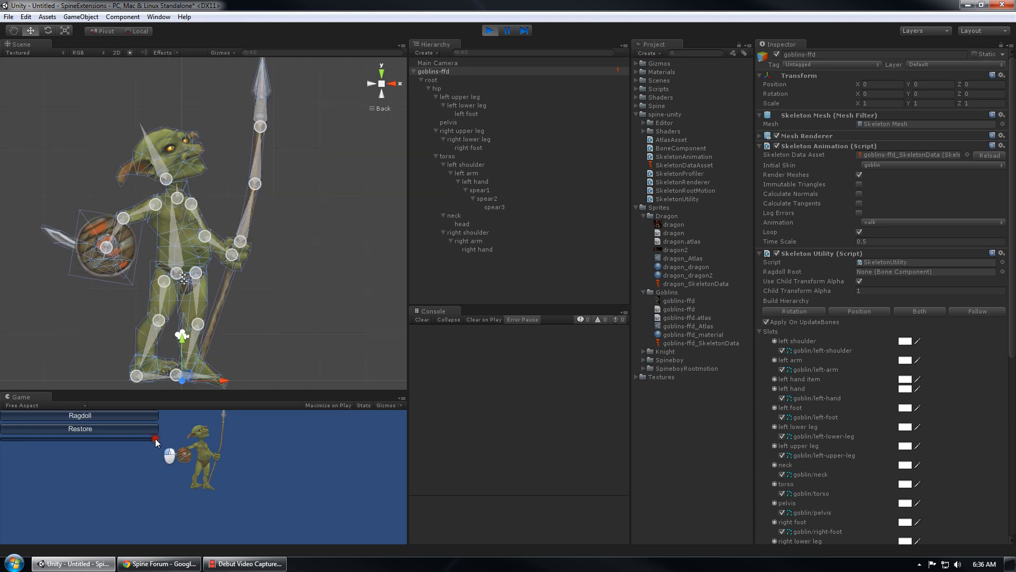
left_click_drag(153, 439, 18, 454)
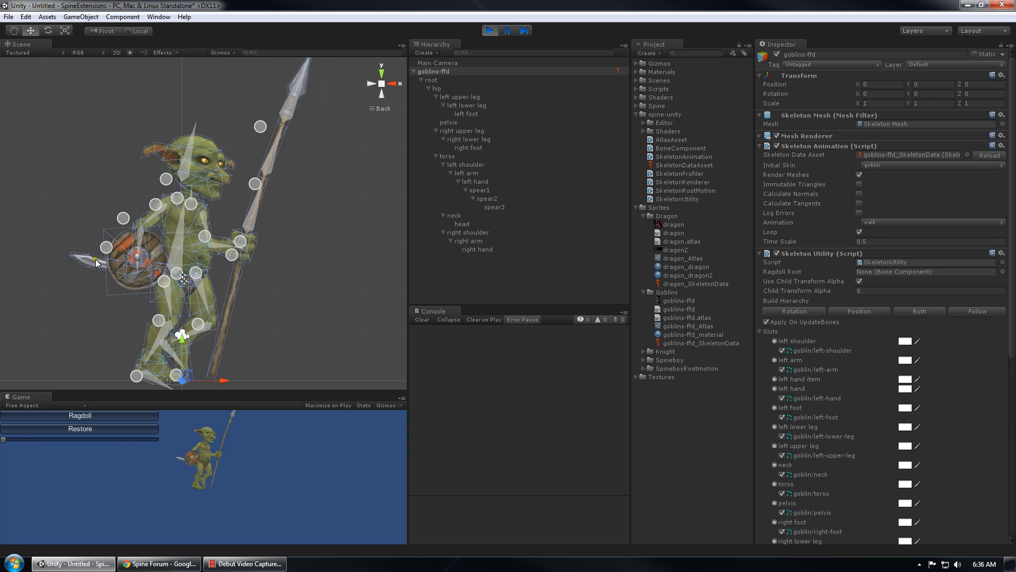
scroll(192, 236, "down", 4)
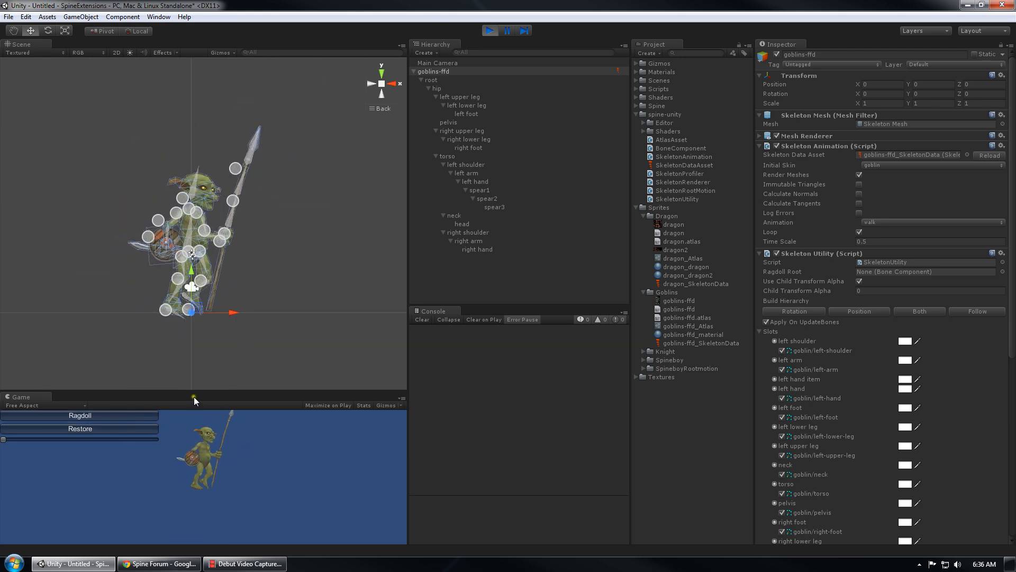
Stop play mode and add a new Quad object to the scene
left_click(490, 30)
left_click(462, 283)
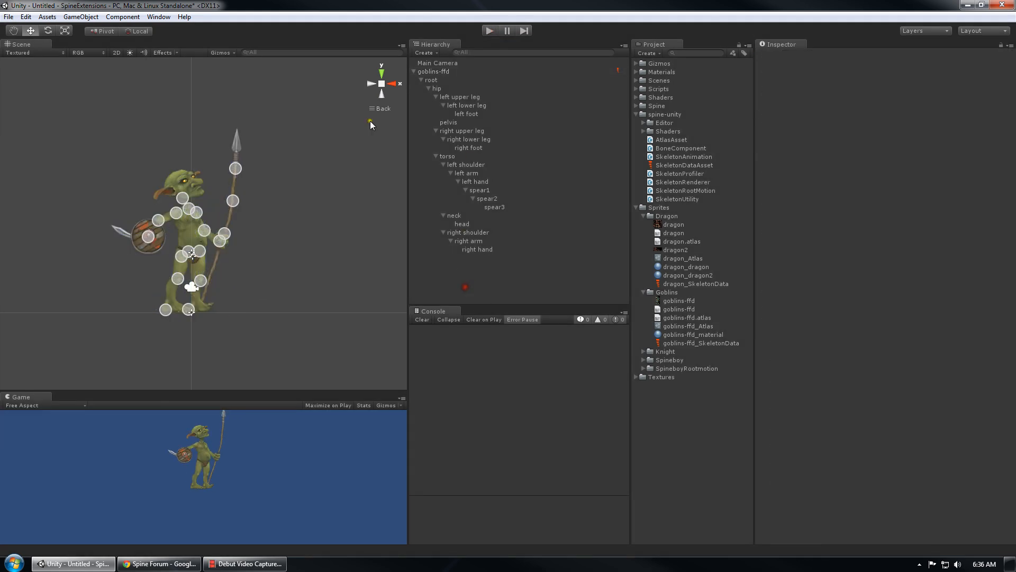
left_click(80, 16)
mouse_move(99, 52)
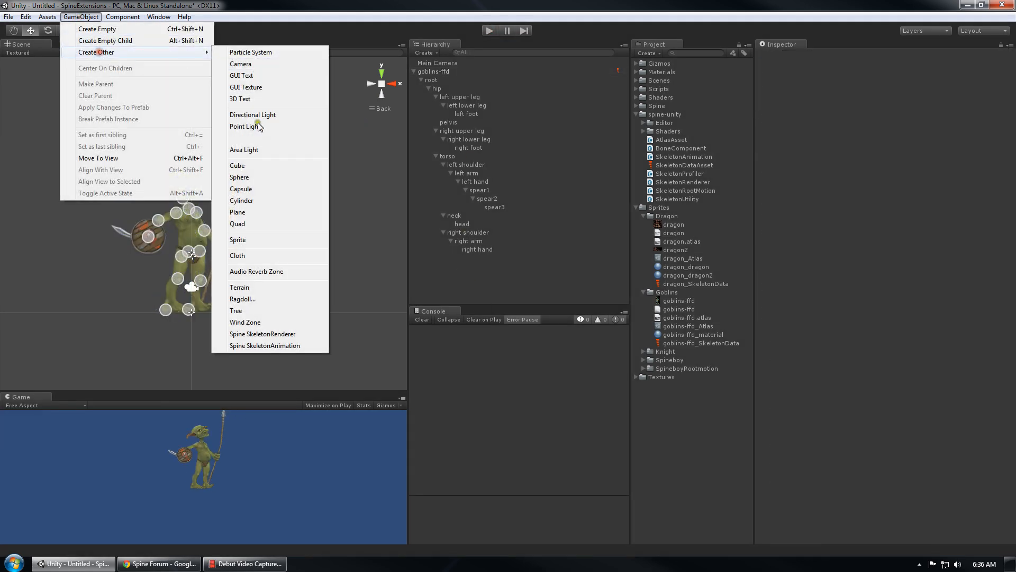
left_click(252, 227)
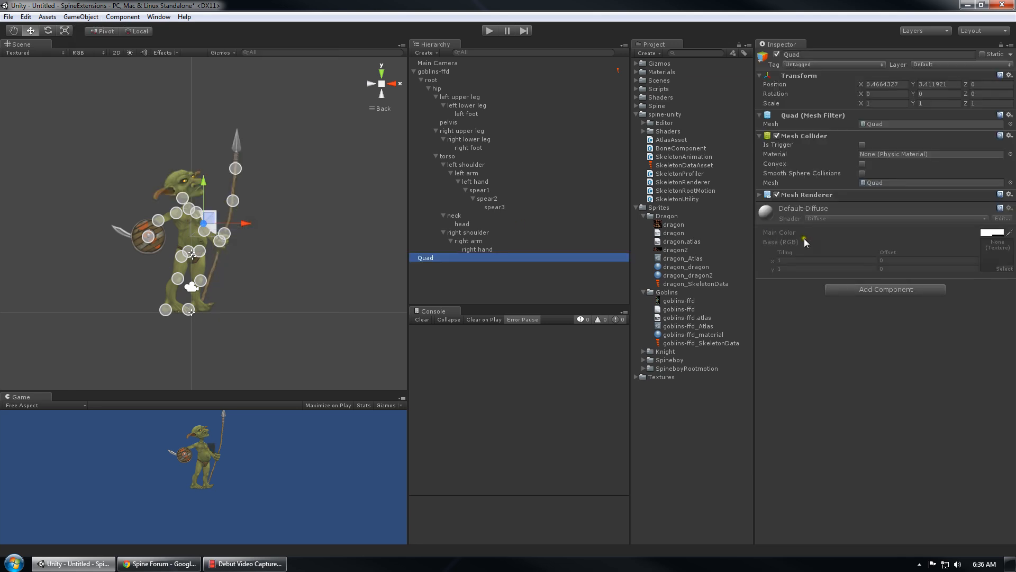
Replace the quad's Mesh Collider with a Box Collider 2D
right_click(805, 129)
left_click(836, 166)
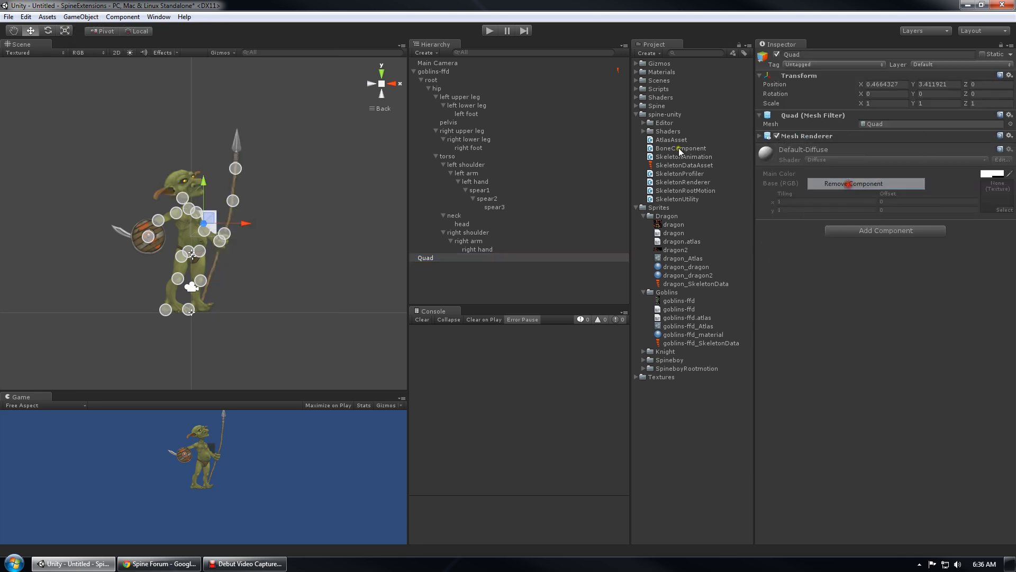
left_click(122, 16)
left_click(151, 75)
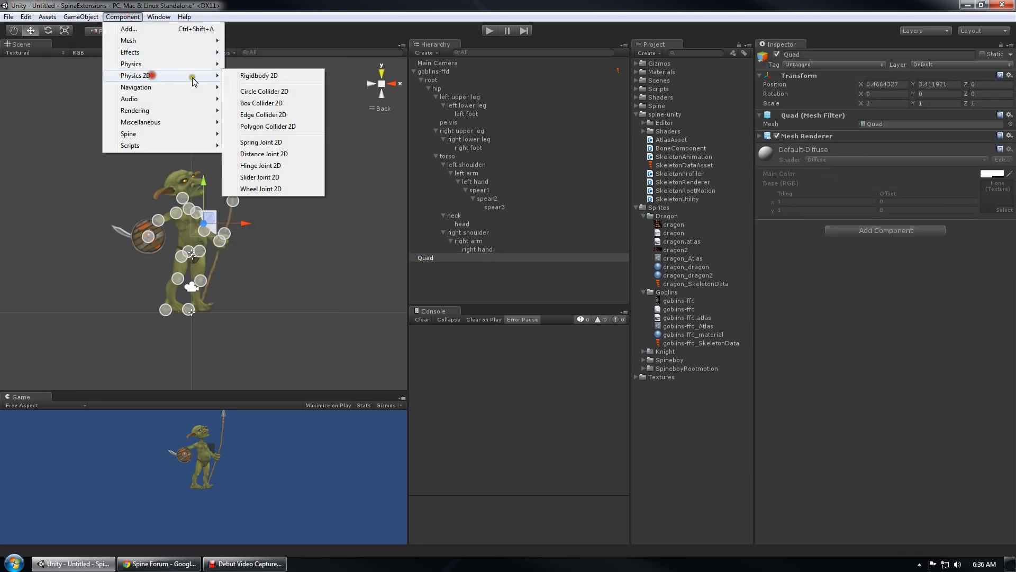
left_click(267, 104)
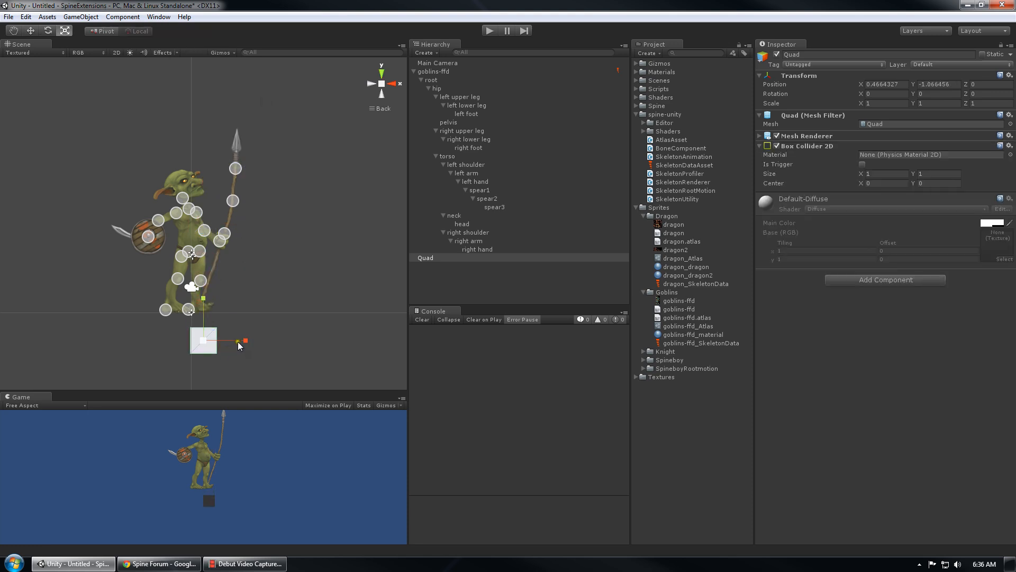
Scale the quad to about 14.975 wide and lower it just beneath the goblin's feet
left_click_drag(238, 342, 421, 341)
left_click_drag(766, 354, 830, 351)
scroll(345, 318, "down", 1)
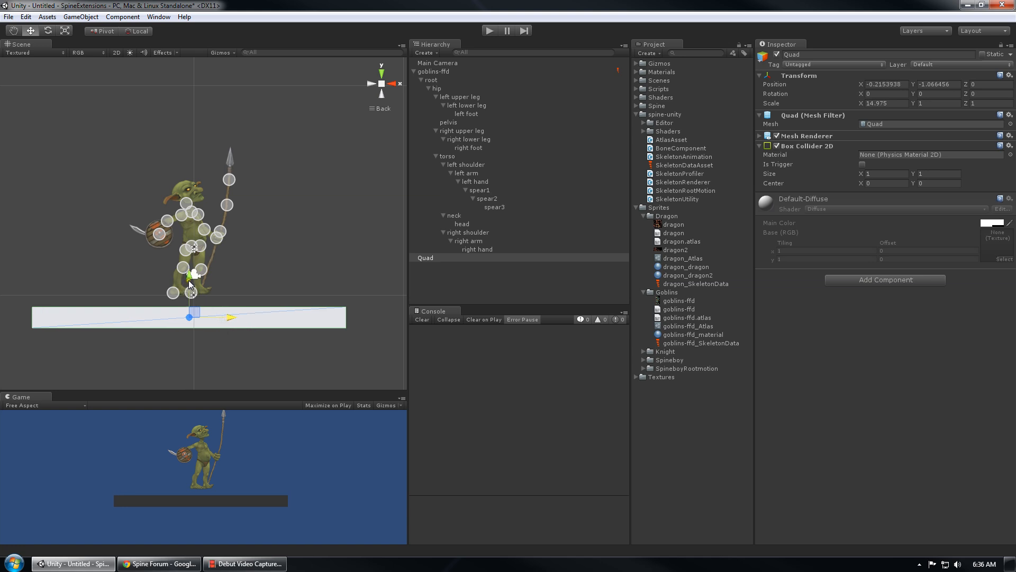
left_click_drag(189, 281, 189, 287)
scroll(233, 328, "up", 2)
key("r")
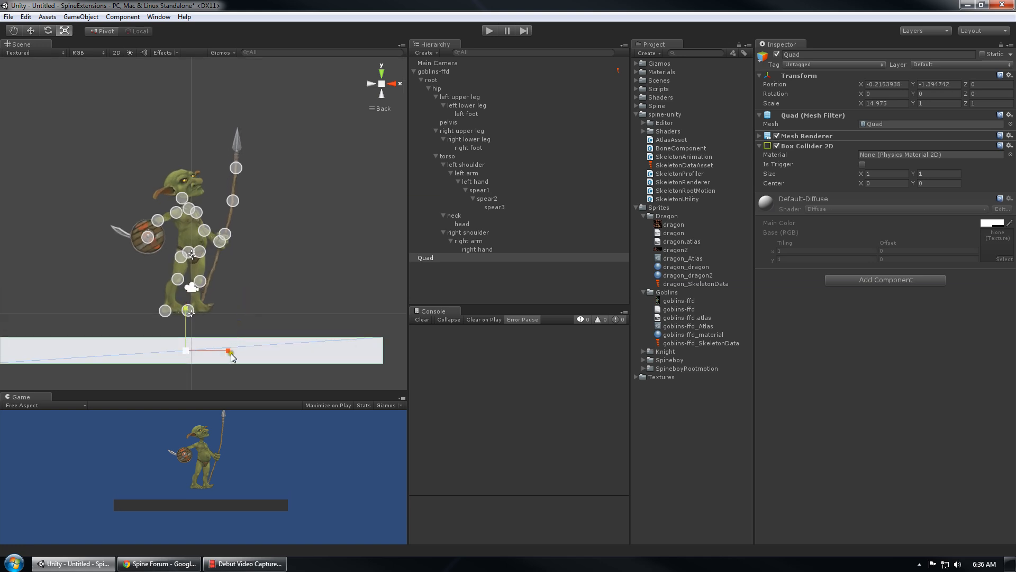
left_click_drag(229, 351, 291, 359)
Reselect the goblins-ffd skeleton and its root bone, recentring the view on the goblin
left_click(462, 275)
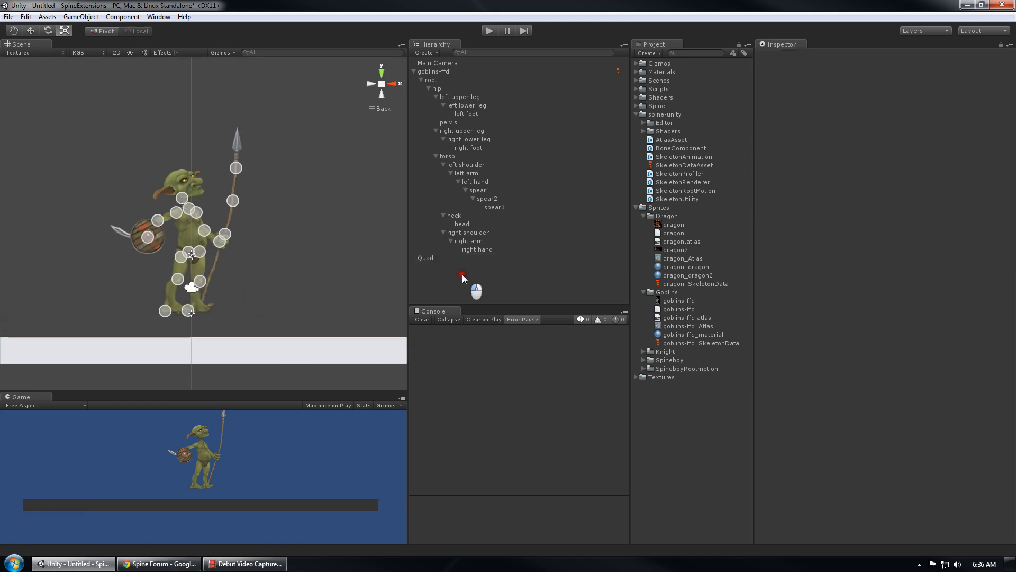
left_click(441, 72)
middle_click_drag(303, 213, 291, 165)
left_click(444, 81)
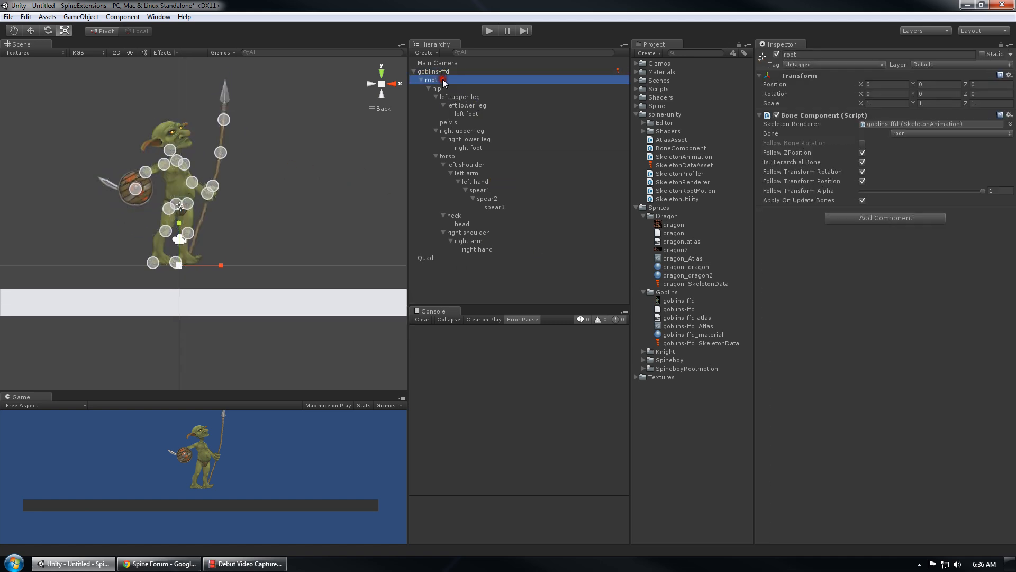
left_click(447, 72)
key("f")
scroll(236, 207, "up", 10)
key("w")
middle_click_drag(257, 139, 241, 238)
scroll(274, 169, "down", 5)
middle_click_drag(272, 114, 264, 196)
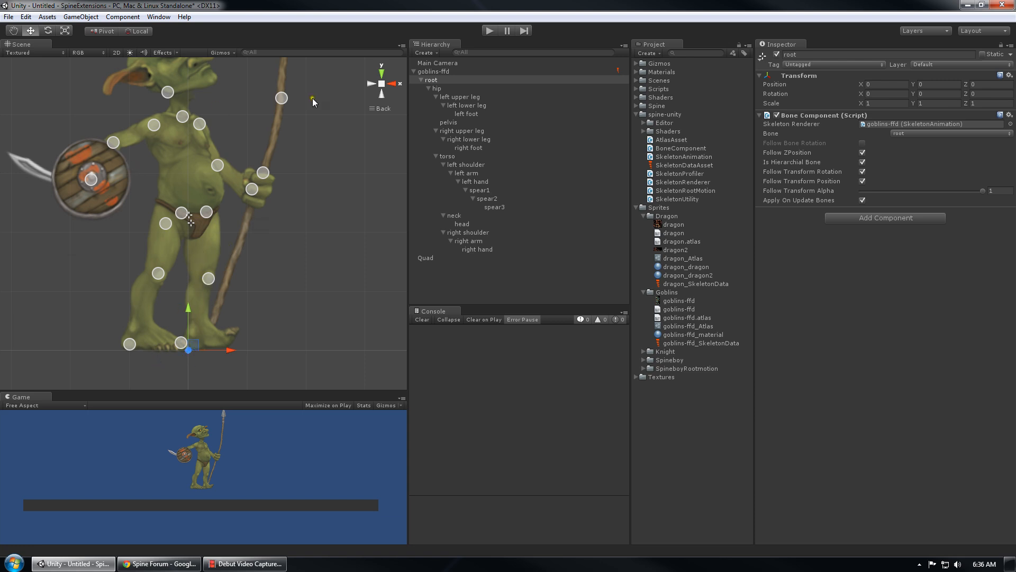
left_click(443, 90)
middle_click_drag(361, 123, 329, 127)
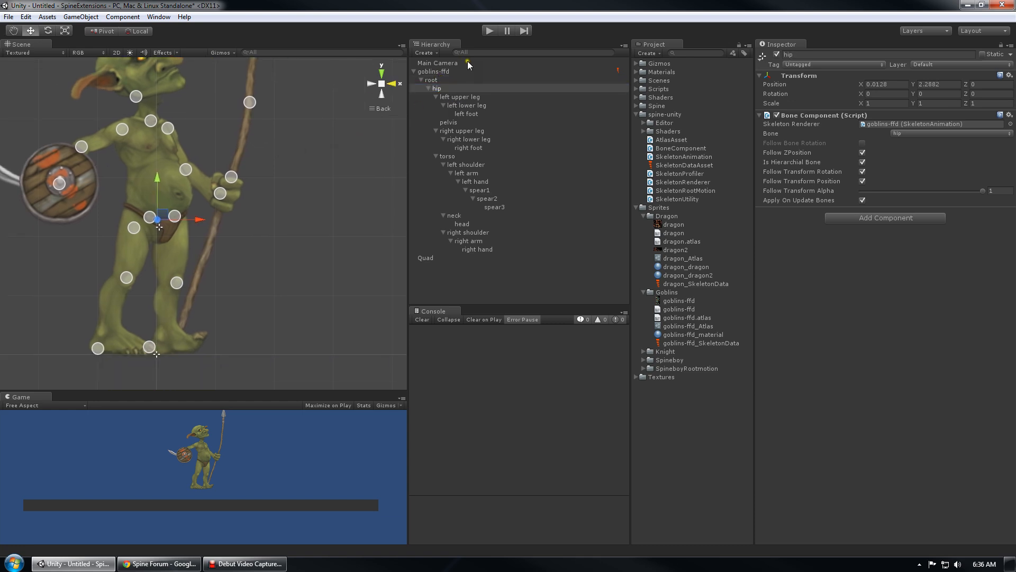
left_click(446, 72)
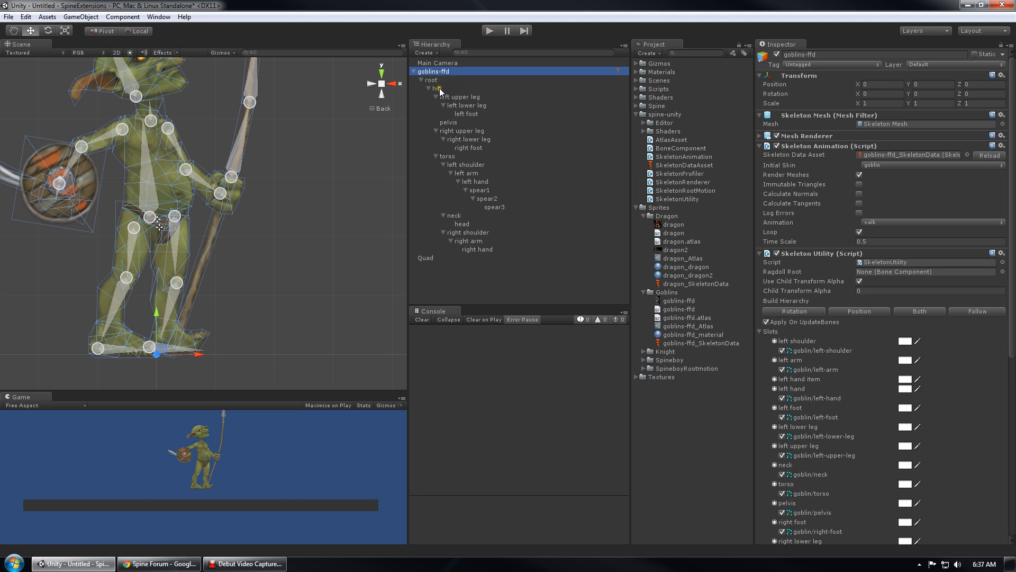
Assign the hip bone as the Skeleton Utility's Ragdoll Root
left_click_drag(439, 91, 695, 270)
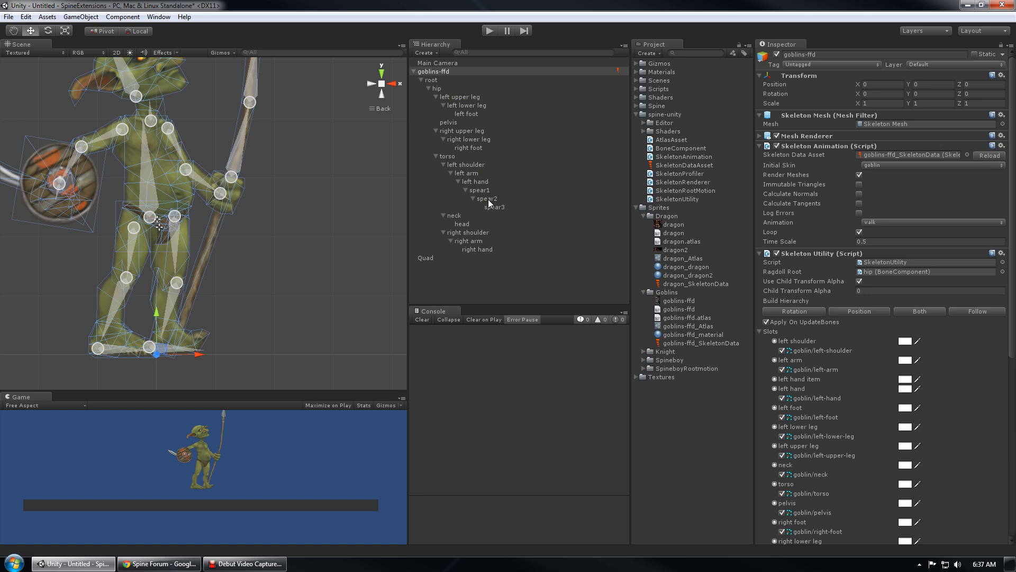
scroll(256, 266, "down", 5)
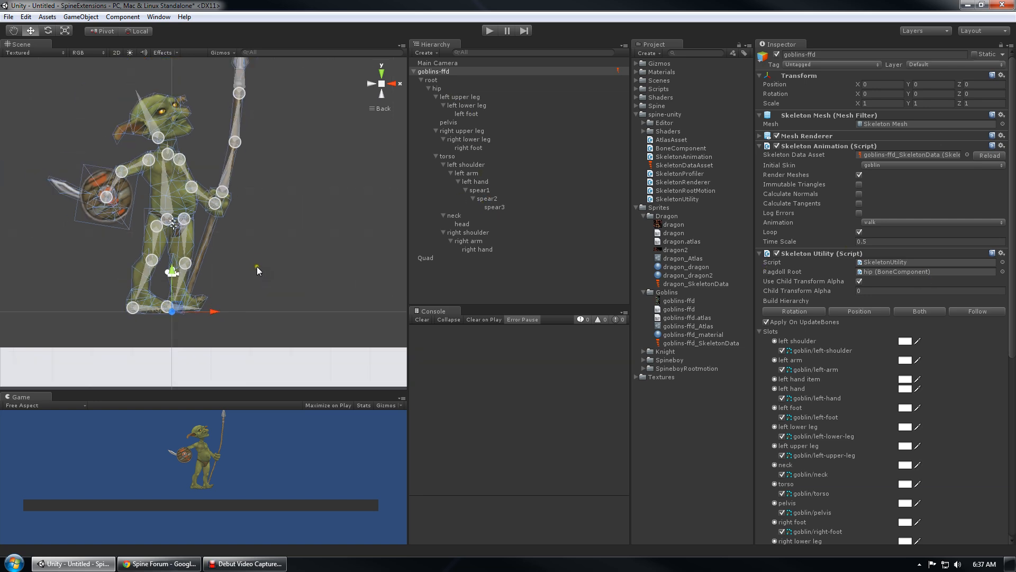
scroll(291, 254, "down", 2)
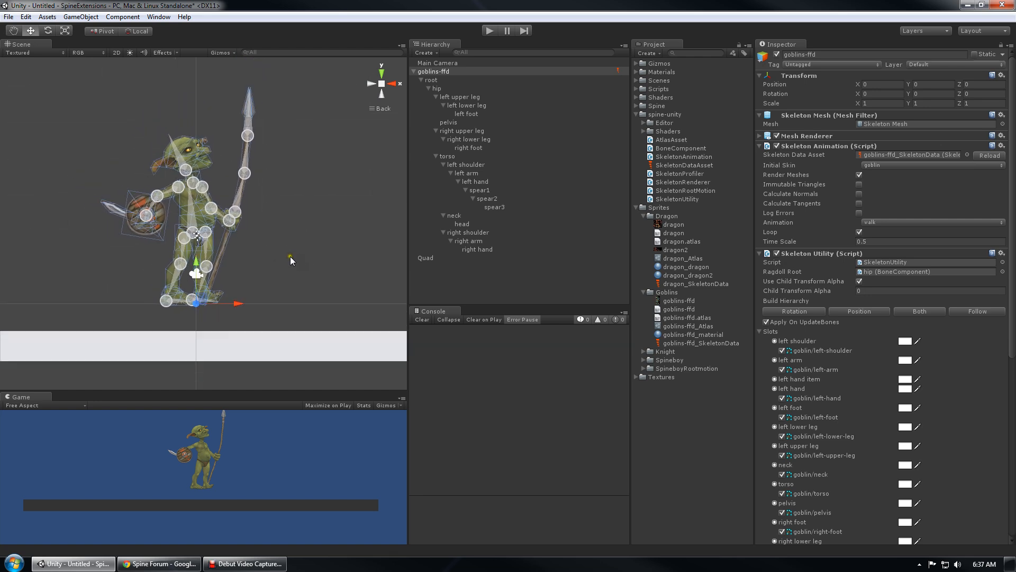
Inspect the spear2, torso, root and hip bones, then goblins-ffd's slots and material
left_click(499, 200)
left_click(491, 157)
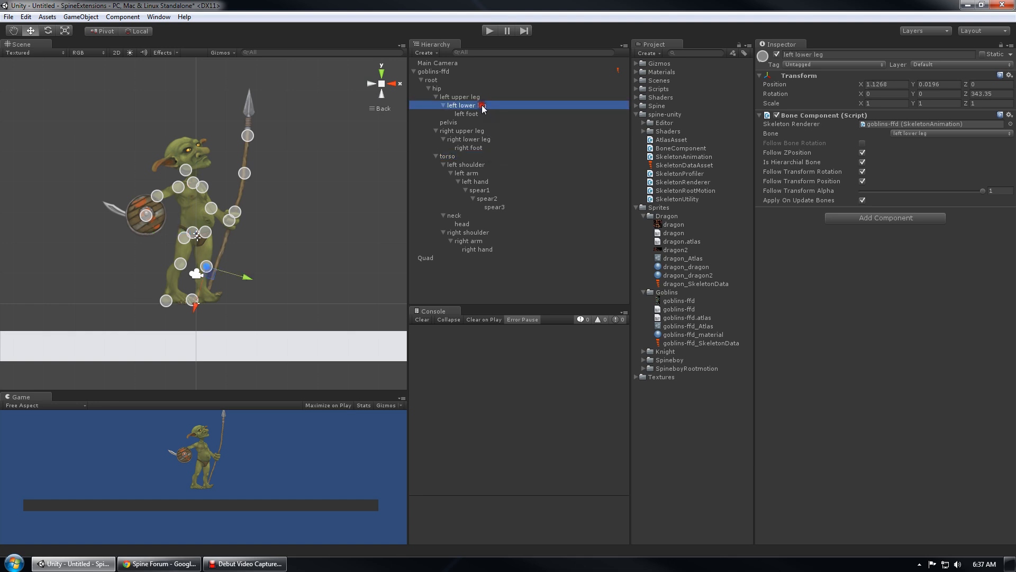
left_click(474, 79)
middle_click_drag(289, 207, 270, 189)
scroll(278, 168, "down", 3)
left_click(474, 73)
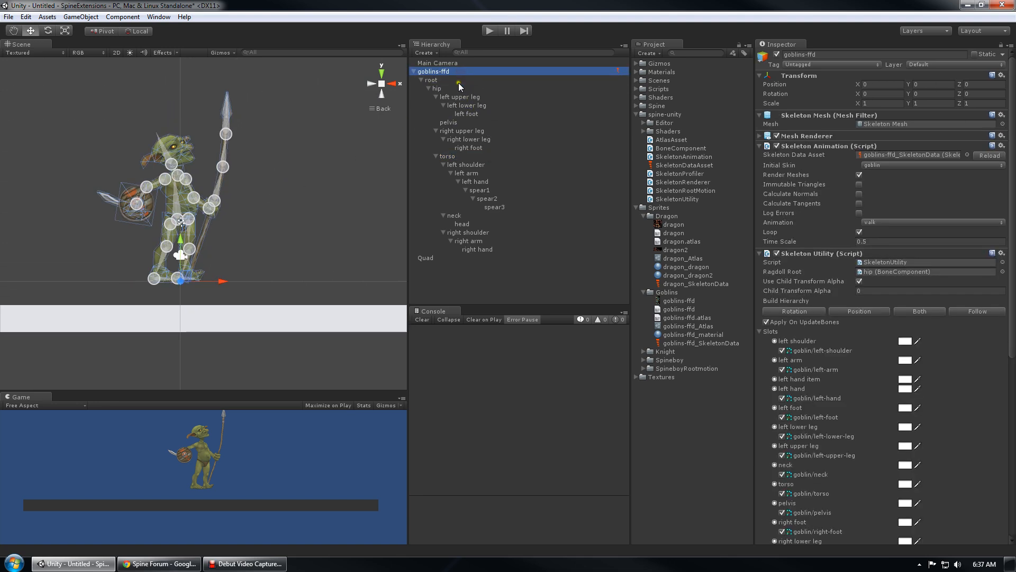
left_click(458, 86)
left_click(459, 71)
scroll(852, 376, "down", 10)
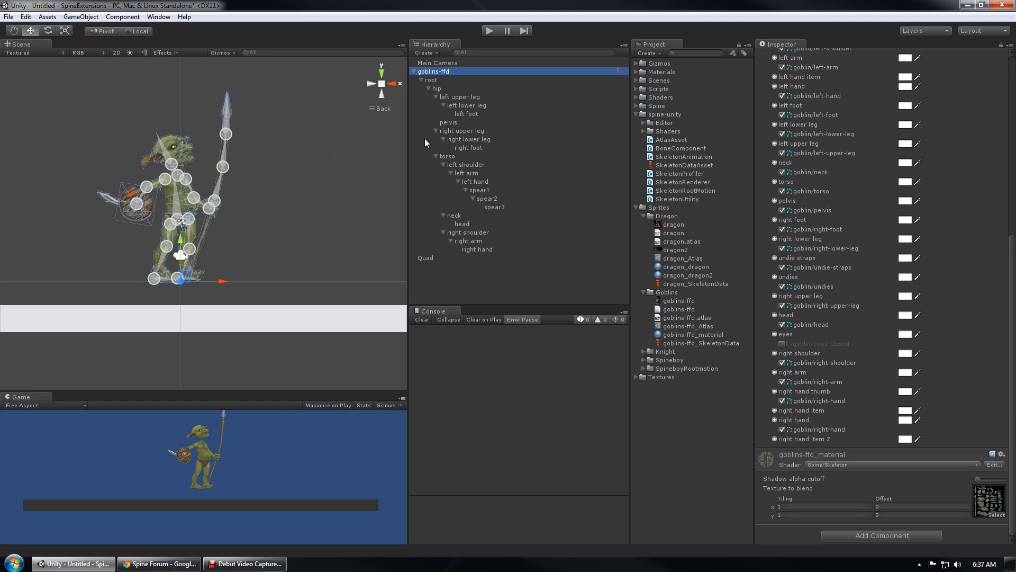
scroll(285, 190, "up", 2)
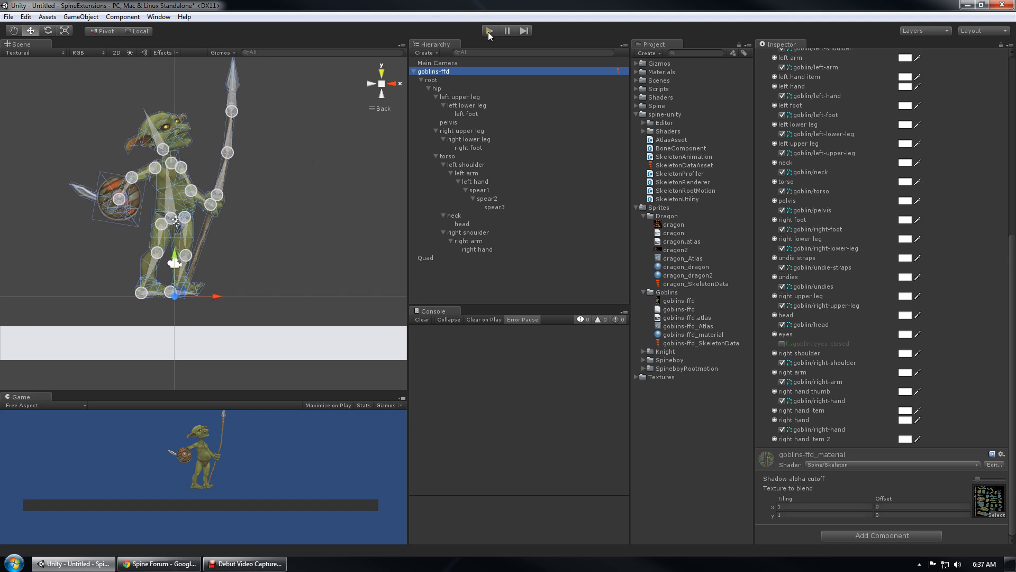
Start play mode, enlarge the Game view and raise child transform alpha to full
left_click(488, 31)
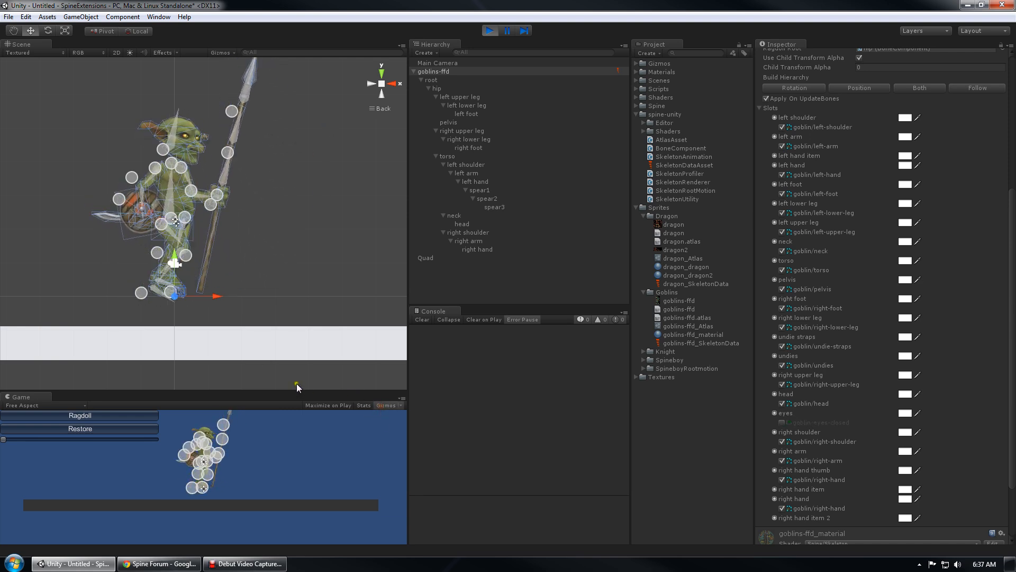
left_click_drag(293, 392, 292, 282)
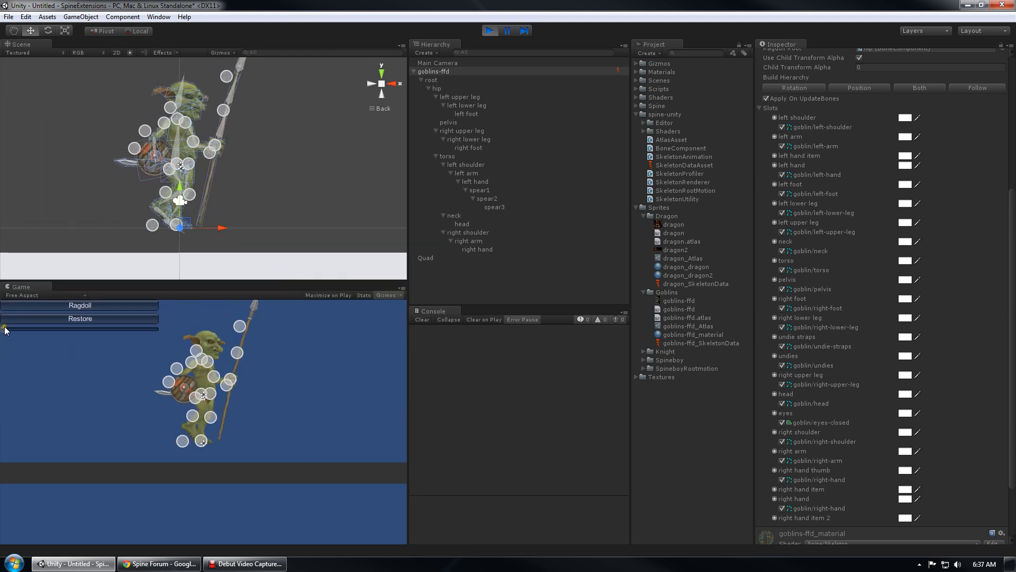
left_click_drag(4, 329, 16, 369)
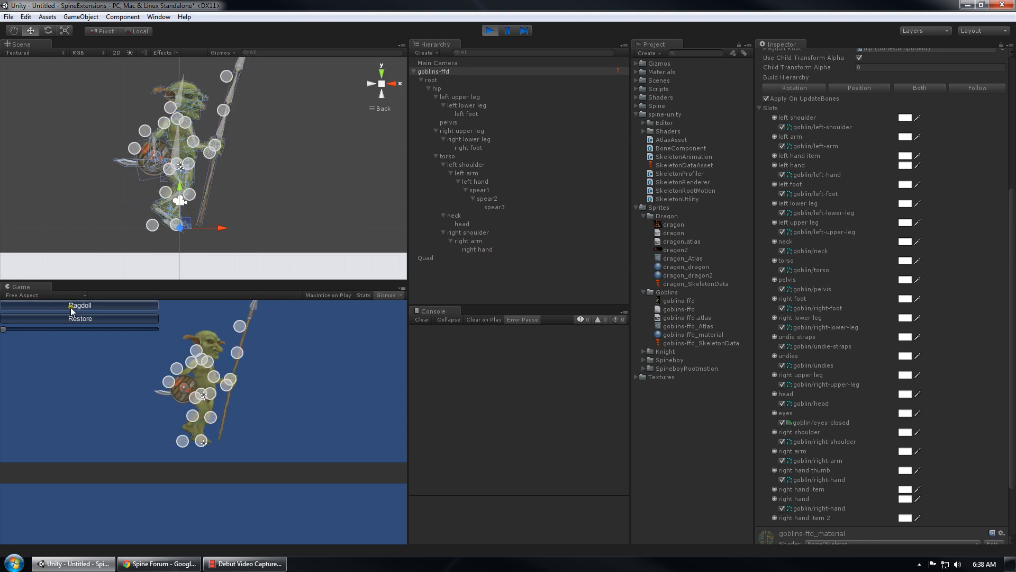
Collapse the goblin into a ragdoll onto the floor, then restore it standing
left_click(102, 307)
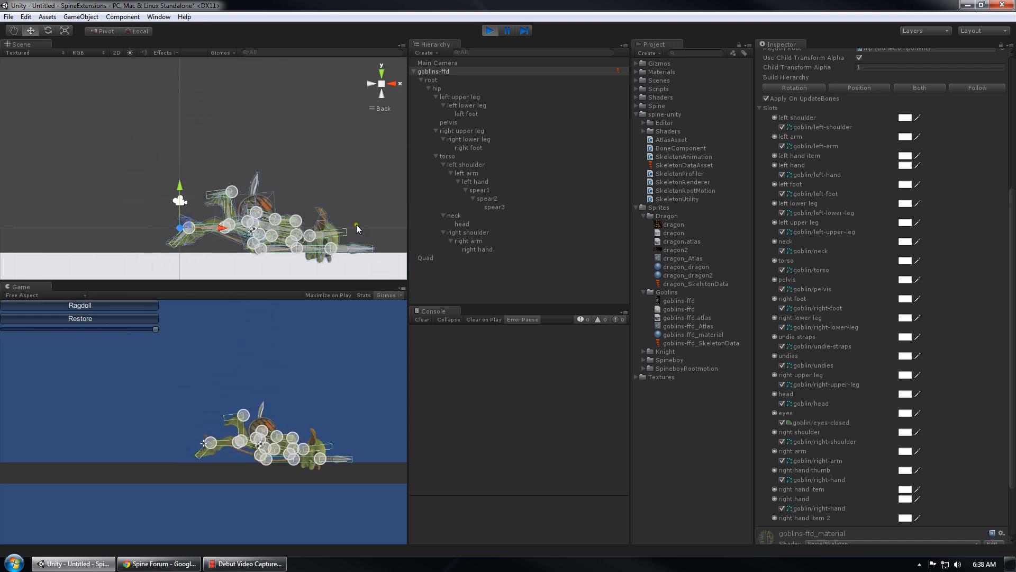
scroll(253, 205, "up", 10)
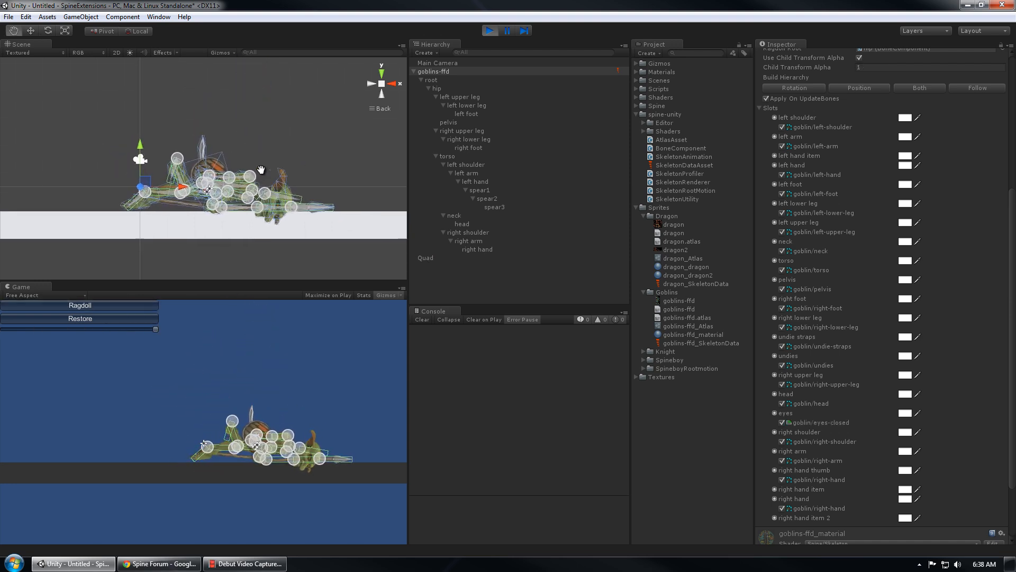
middle_click_drag(254, 205, 125, 136)
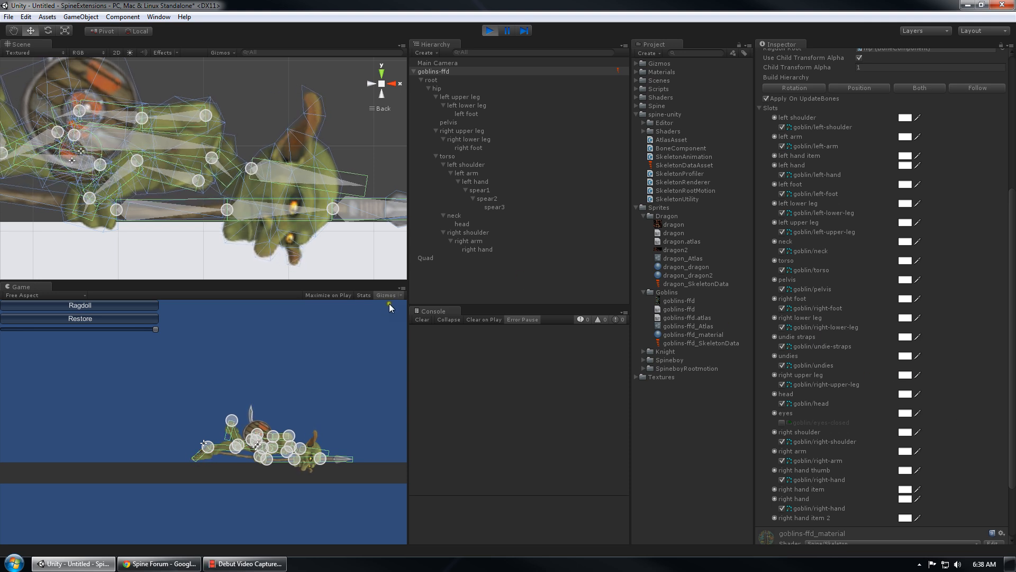
scroll(155, 210, "down", 3)
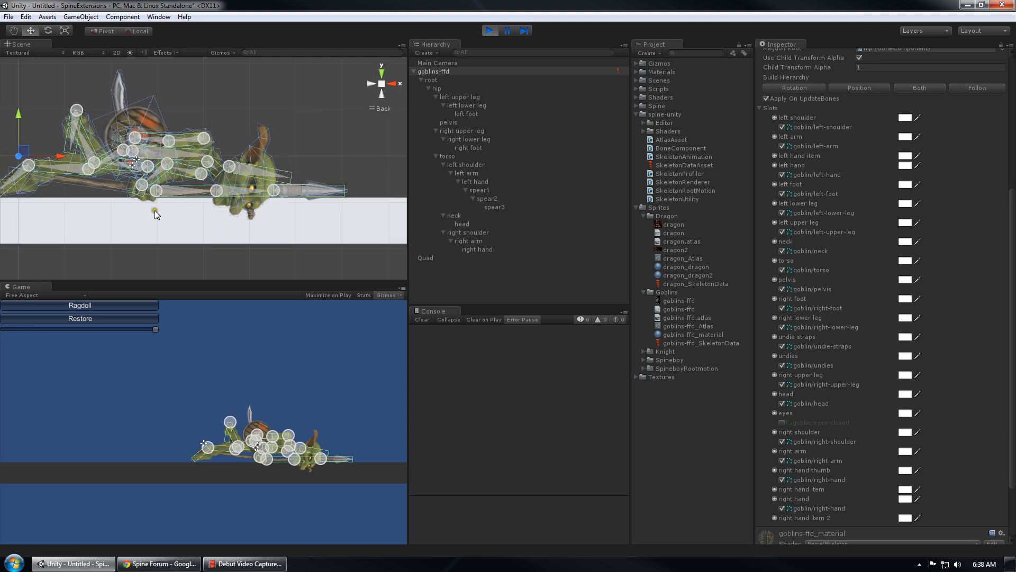
middle_click_drag(154, 211, 224, 217)
scroll(208, 218, "down", 3)
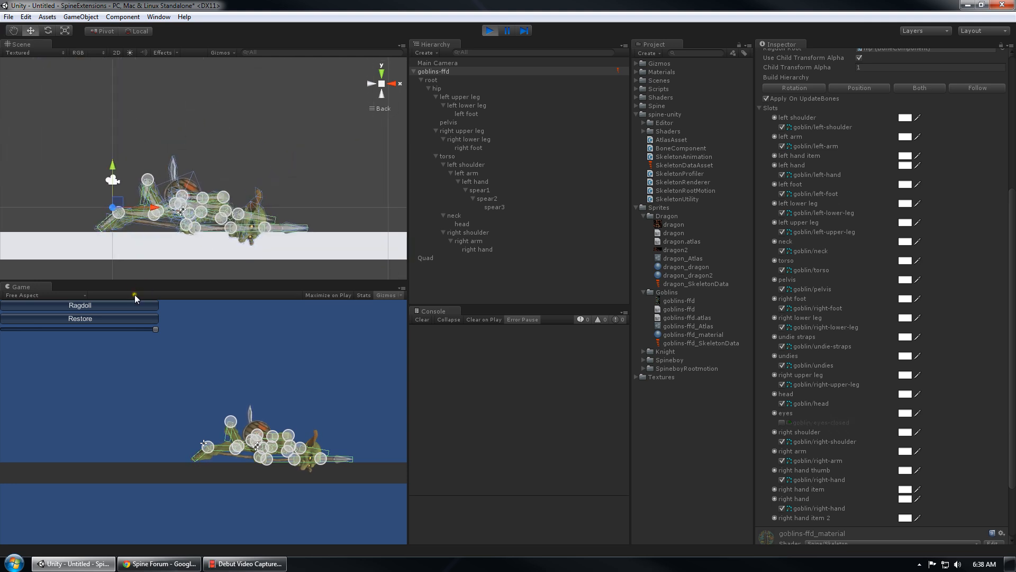
left_click(117, 319)
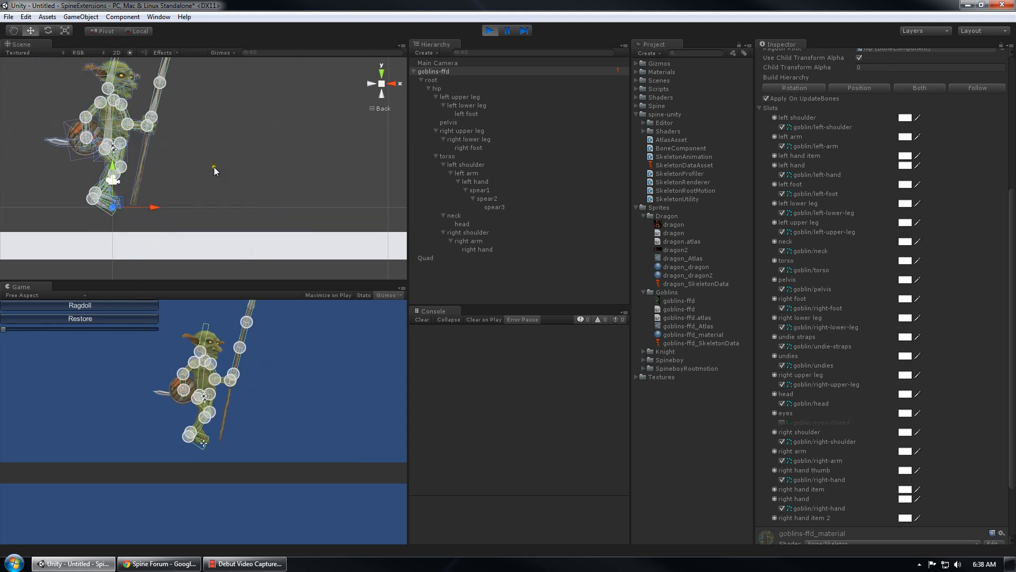
scroll(233, 159, "up", 3)
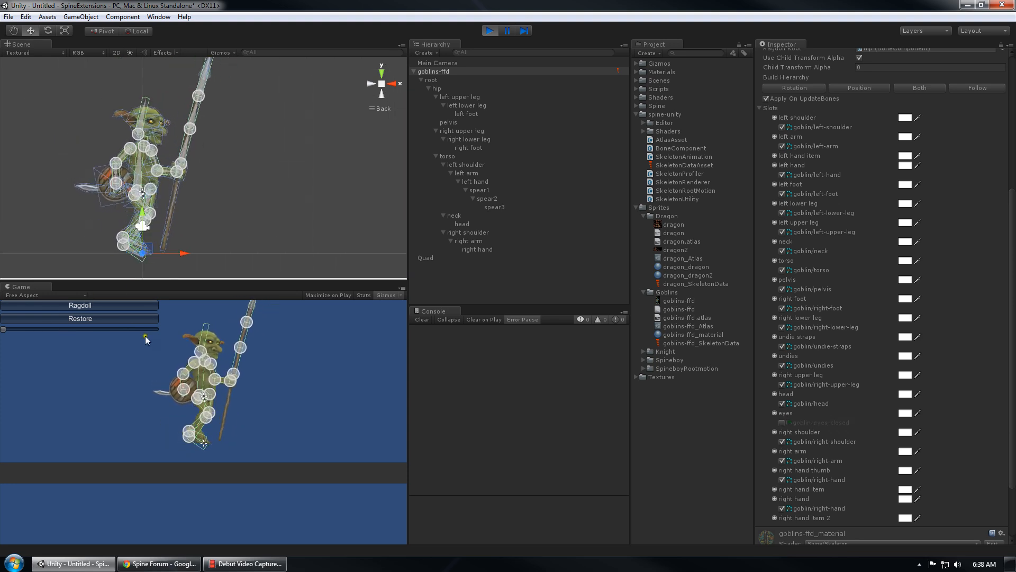
Set the ragdoll blend partway, ragdoll the goblin again and restore it standing
left_click(62, 328)
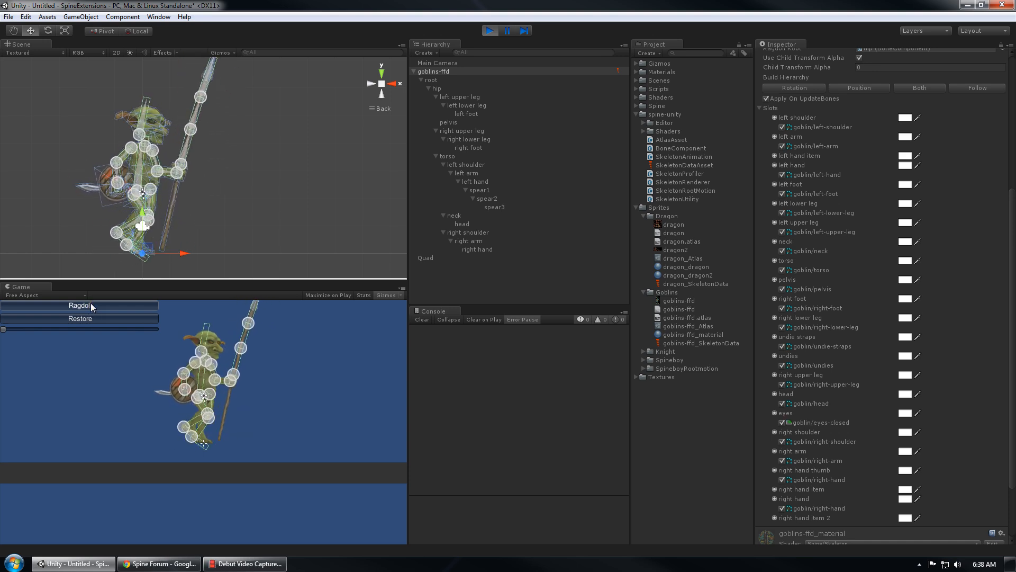
scroll(186, 224, "down", 6)
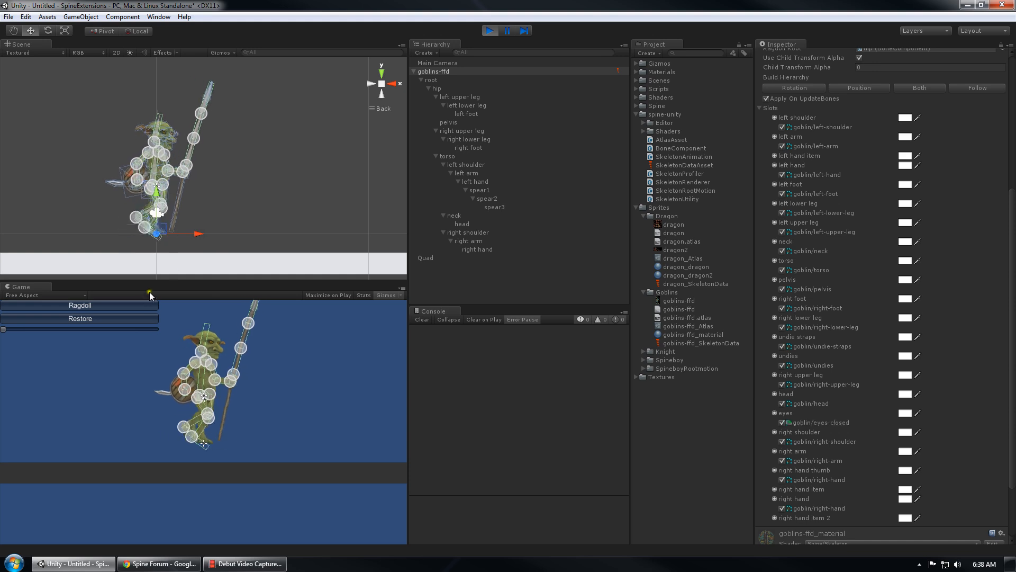
left_click(103, 307)
middle_click_drag(174, 191, 277, 182)
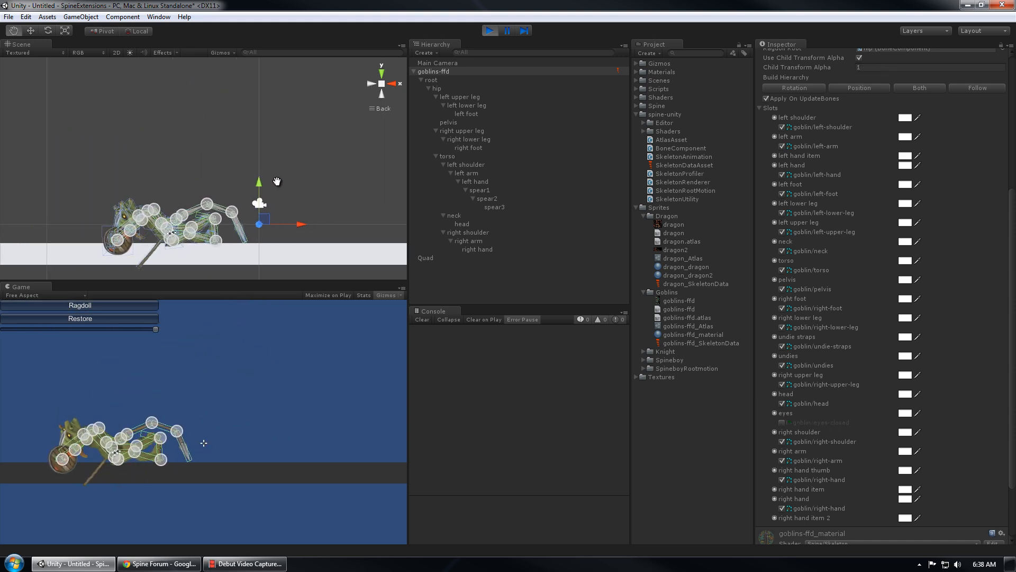
scroll(215, 211, "up", 1)
middle_click_drag(221, 204, 253, 181)
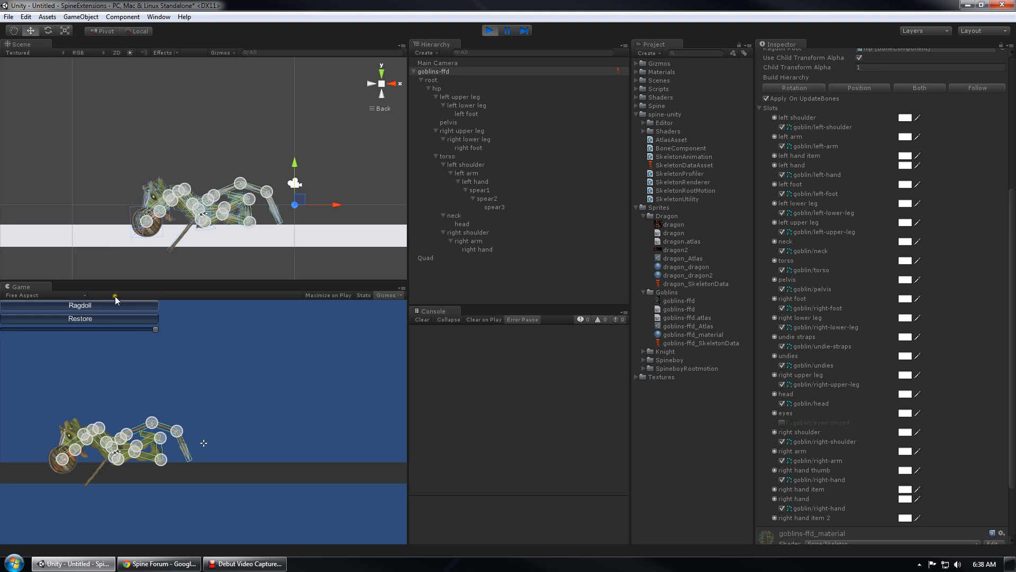
left_click(87, 321)
middle_click_drag(338, 185, 235, 235)
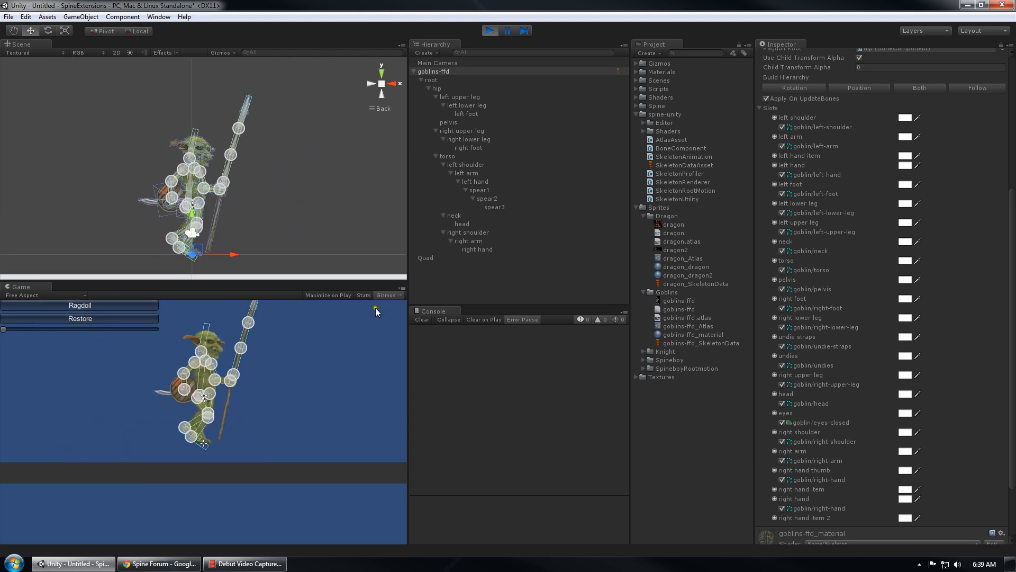
Hide the game-view gizmos, then ragdoll, blend partway and restore the goblin once more
left_click(386, 294)
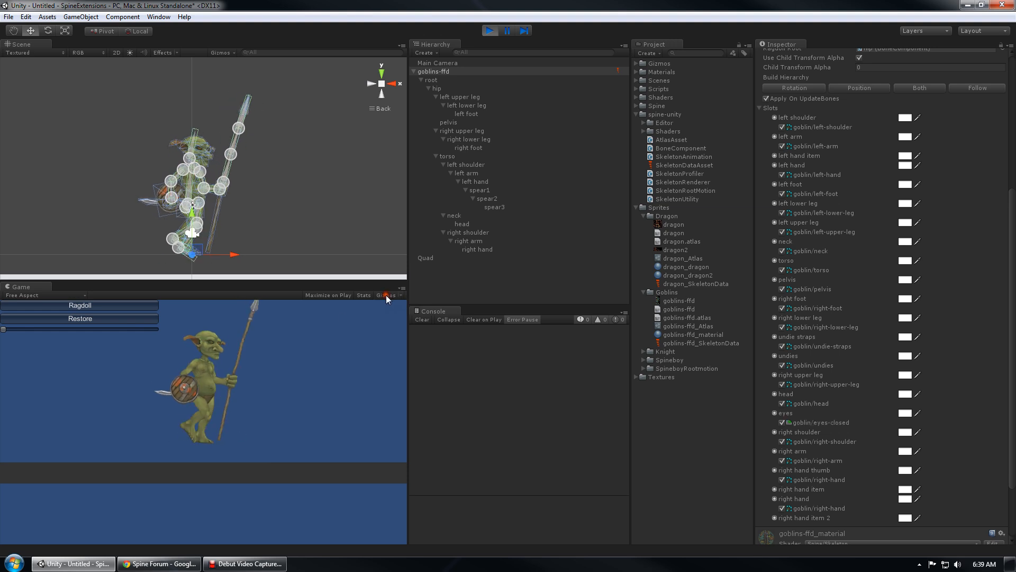
left_click(100, 308)
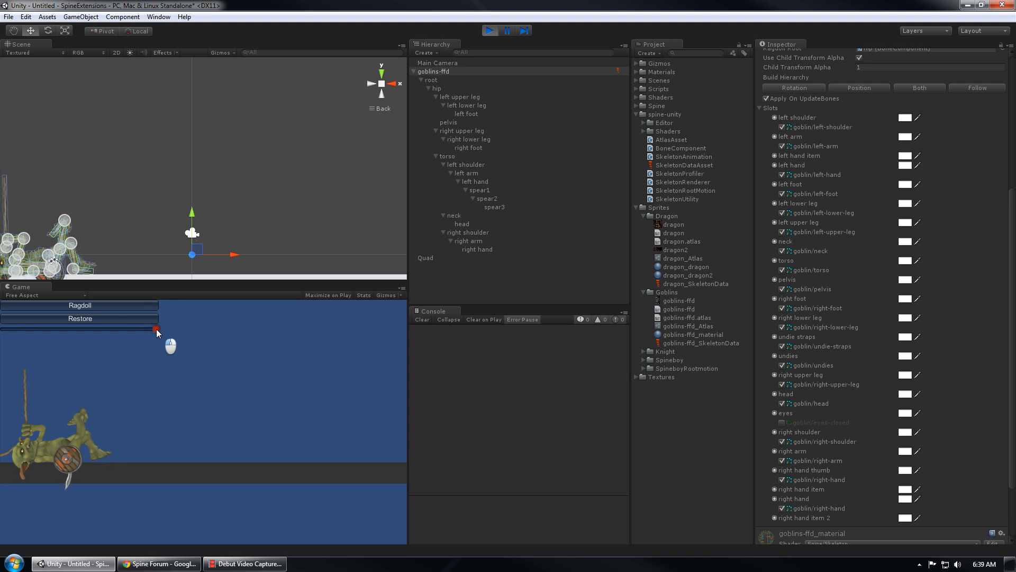
left_click_drag(157, 329, 2, 352)
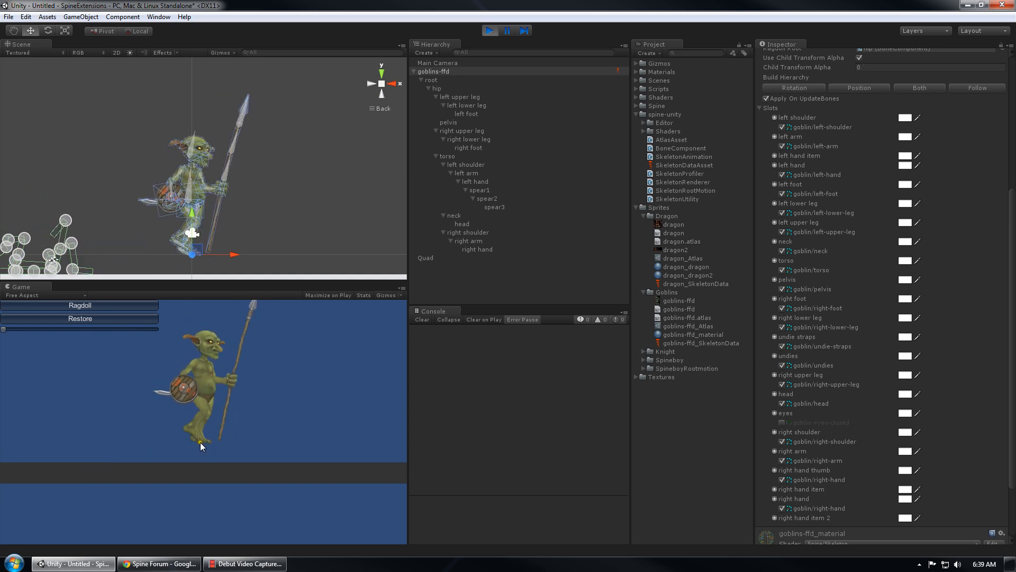
mouse_move(5, 329)
left_mouse_down()
mouse_move(186, 340)
mouse_move(112, 353)
mouse_move(2, 350)
left_mouse_up()
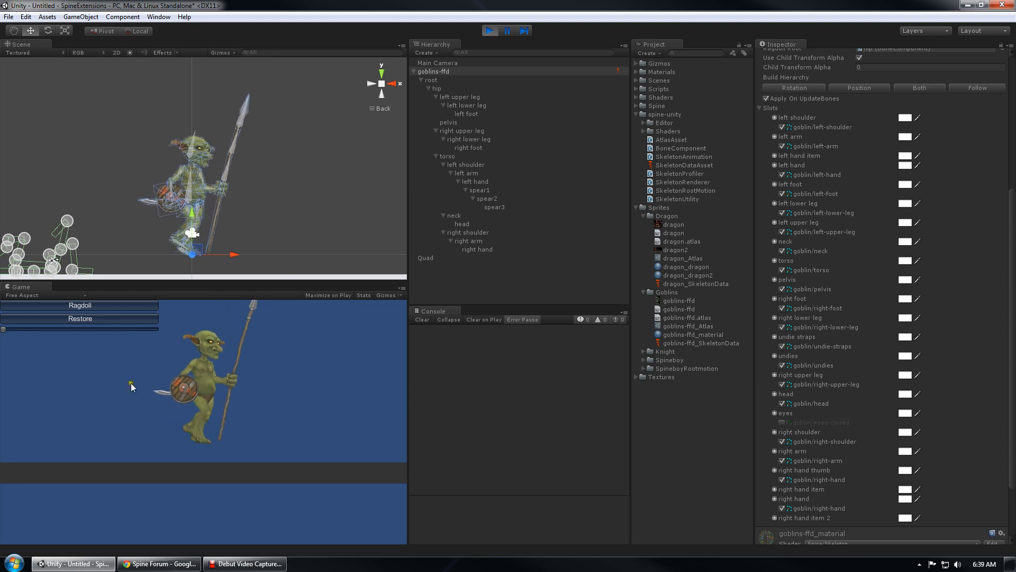
middle_click_drag(264, 243, 265, 166)
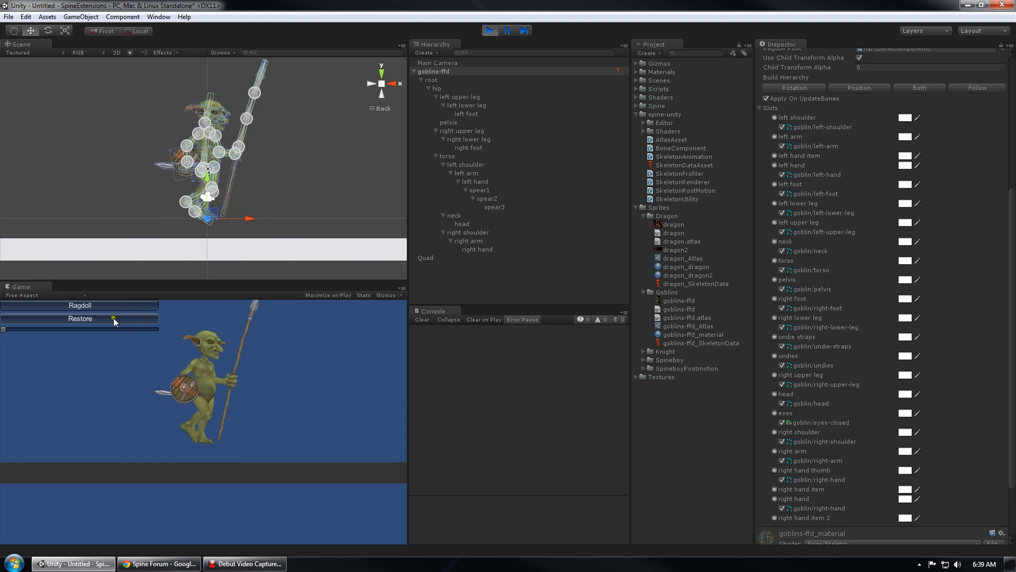
left_click(91, 304)
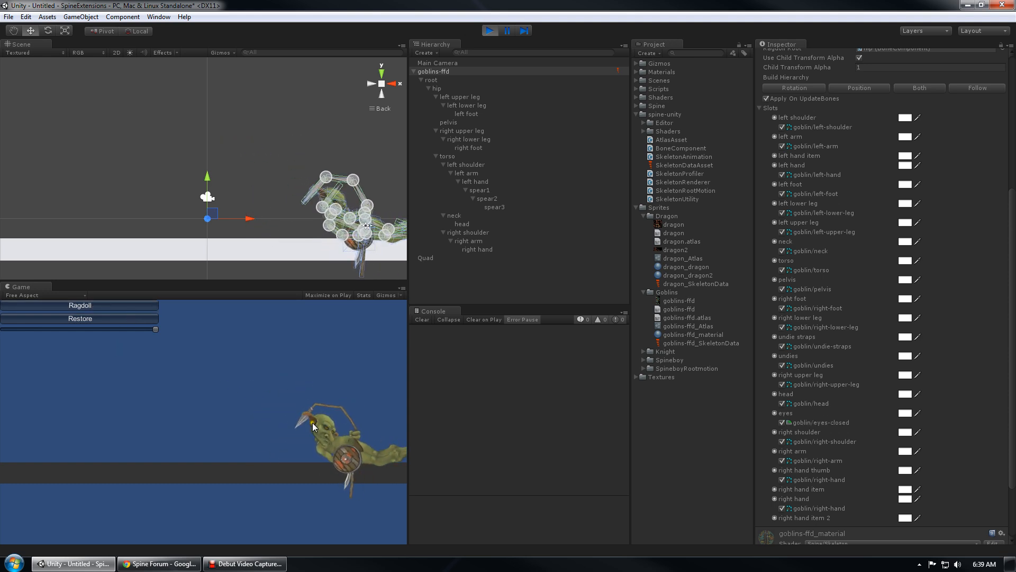
middle_click_drag(334, 245, 177, 171)
scroll(227, 147, "up", 15)
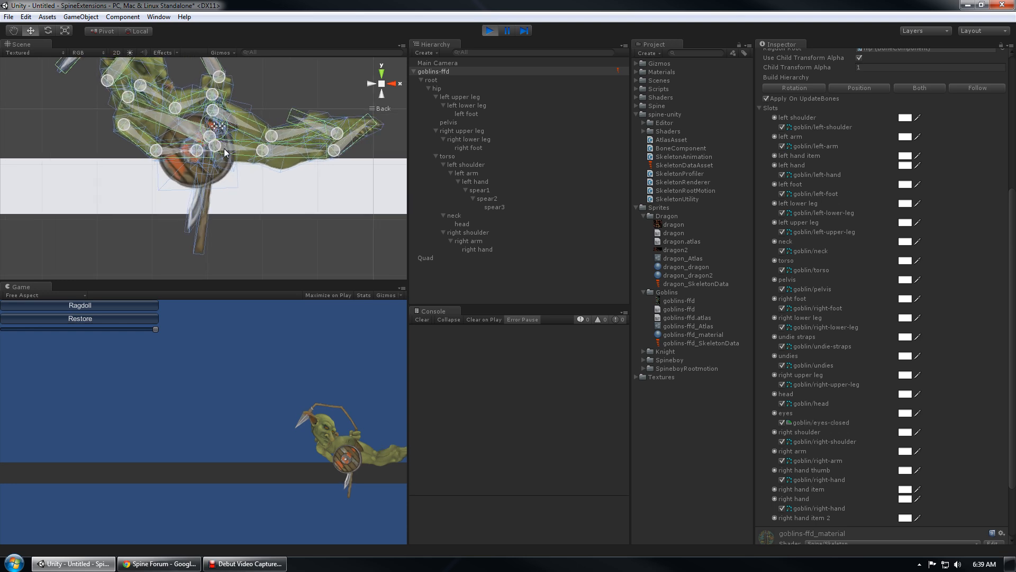
middle_click_drag(224, 149, 240, 241)
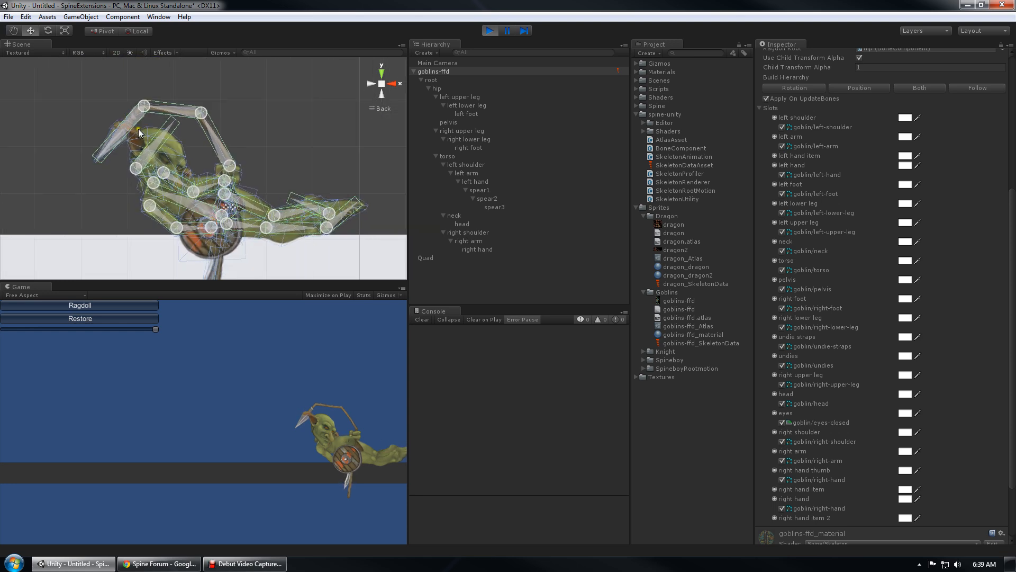
left_click(99, 319)
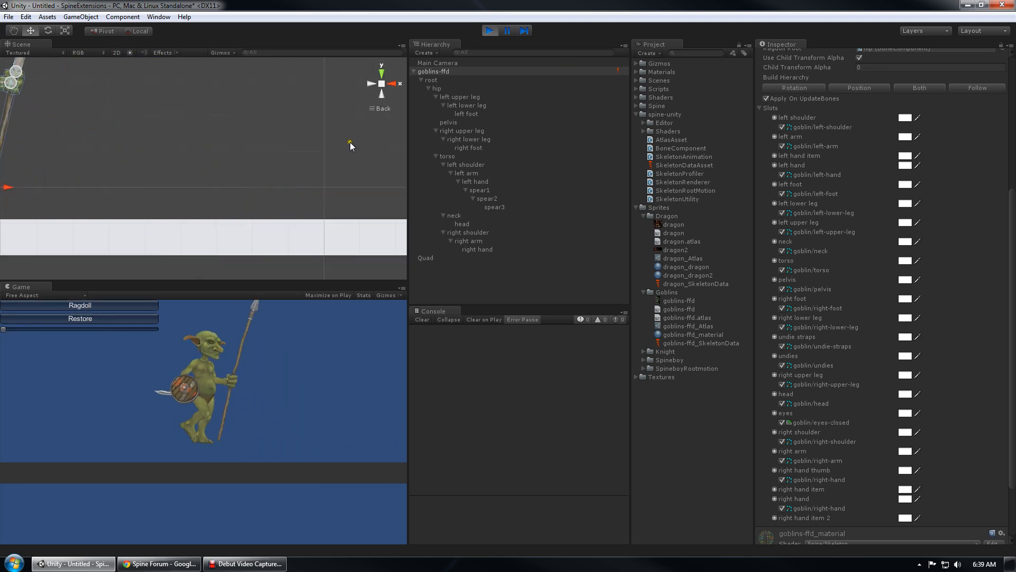
Stop play mode and select the head bone, then the goblins-ffd skeleton
left_click(488, 30)
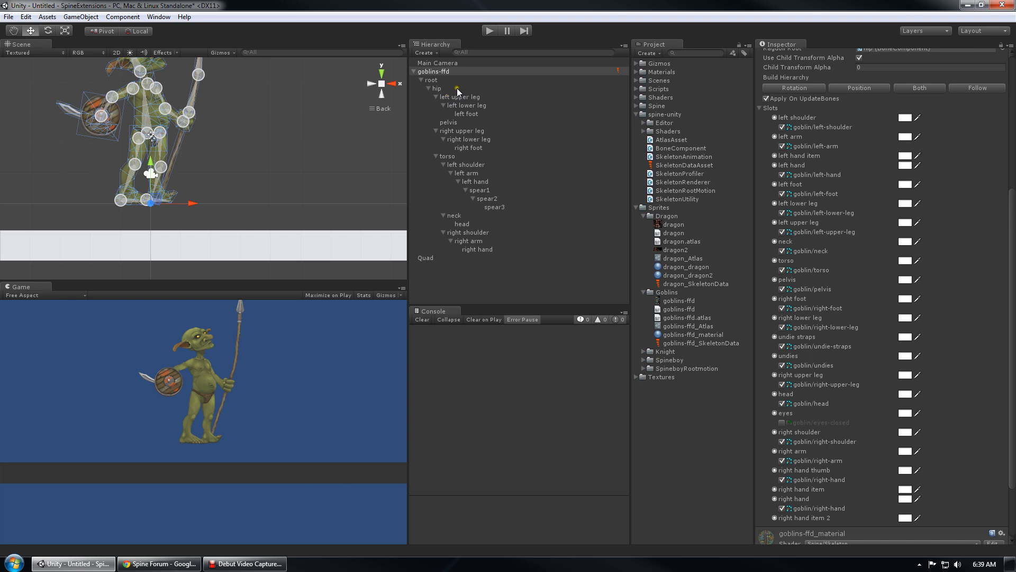
double_click(465, 225)
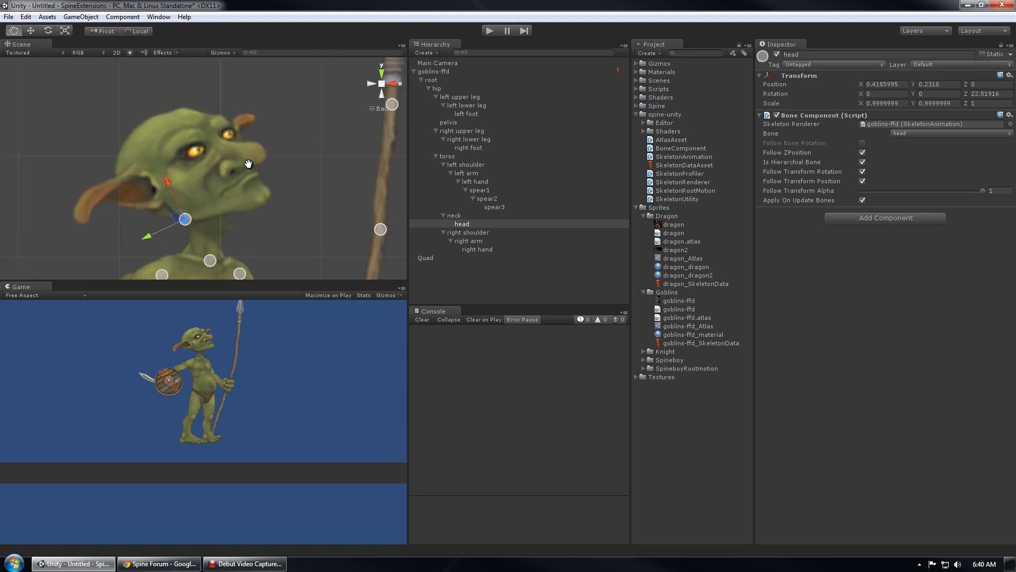
left_click(444, 72)
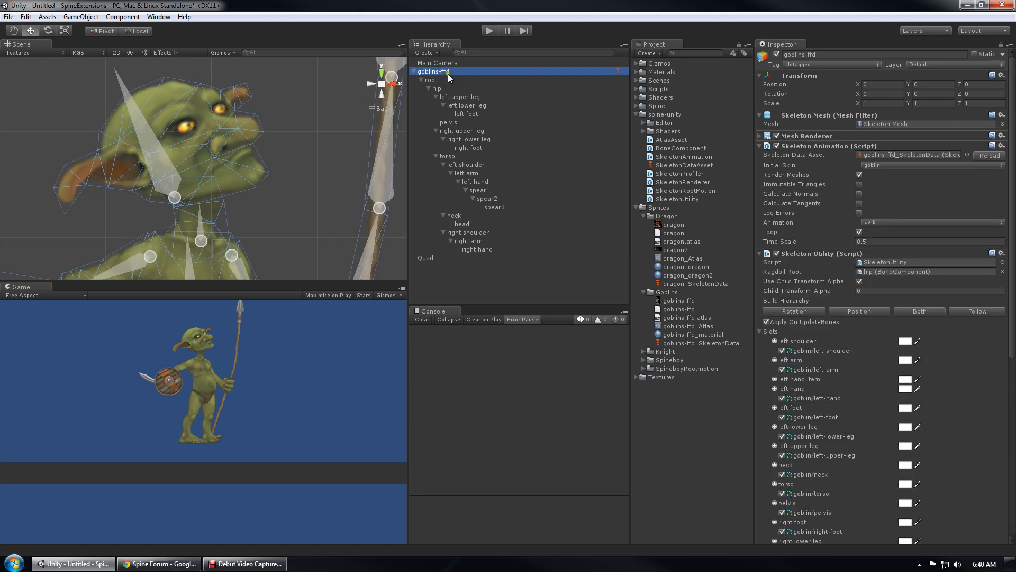
Add a Polygon Collider 2D to the goblin's head bone
left_click(465, 225)
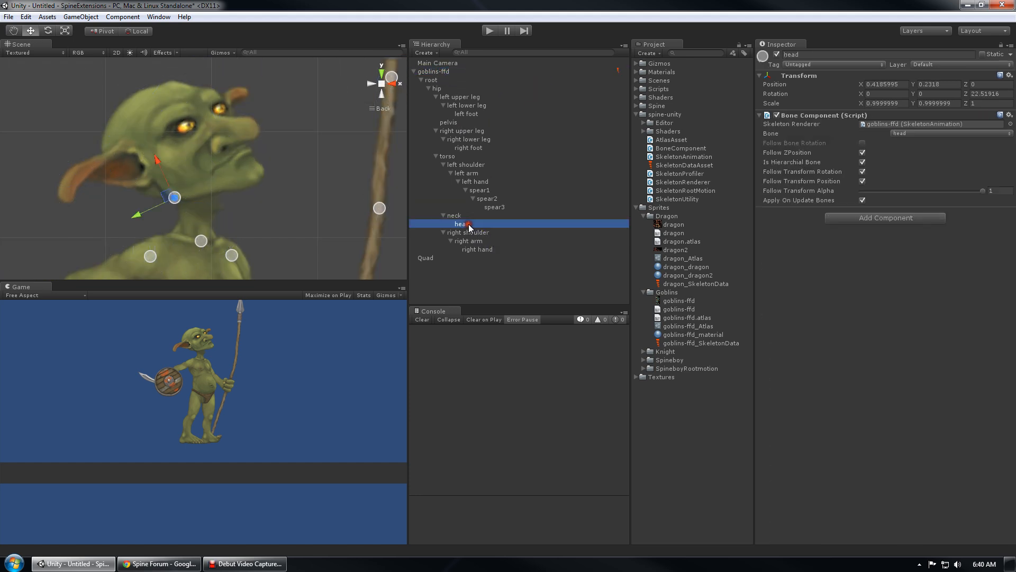
left_click(123, 17)
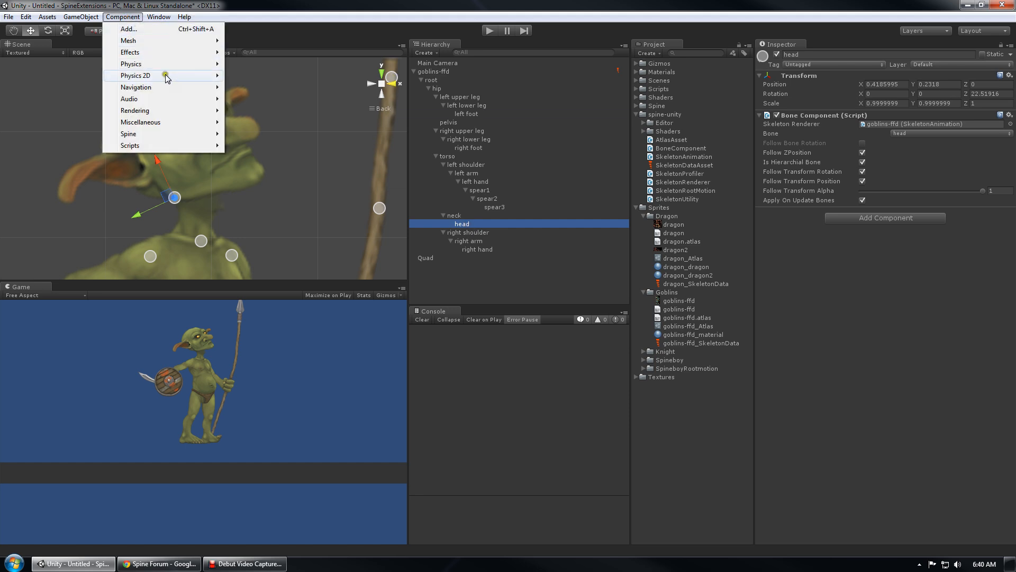
mouse_move(164, 69)
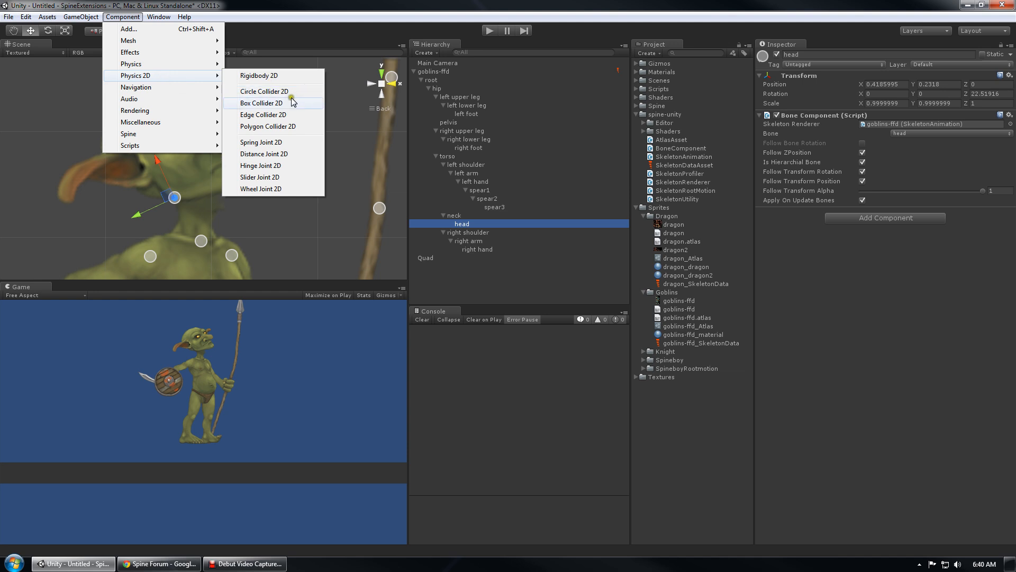
left_click(268, 127)
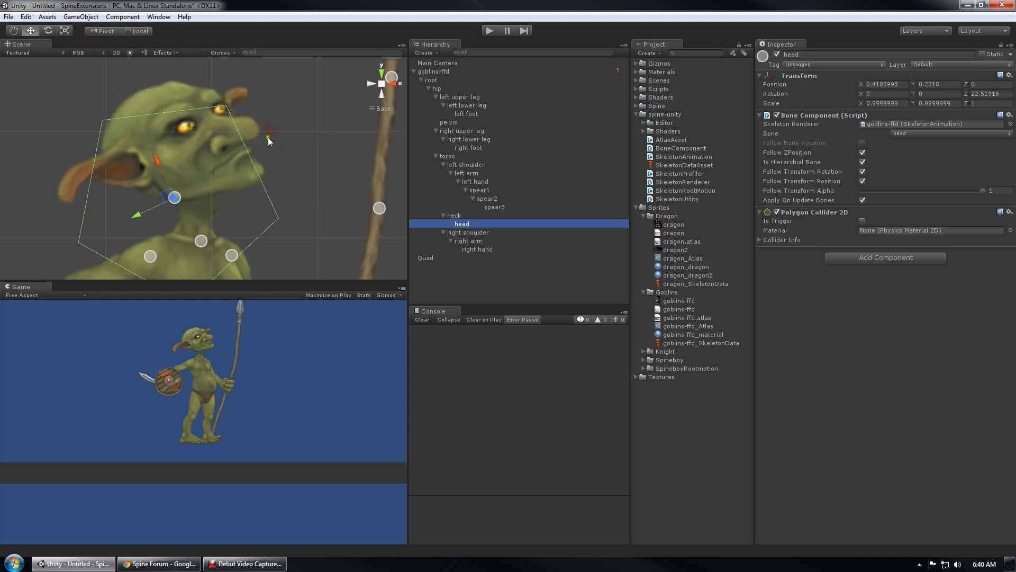
middle_click_drag(288, 147, 301, 125)
scroll(292, 122, "down", 3)
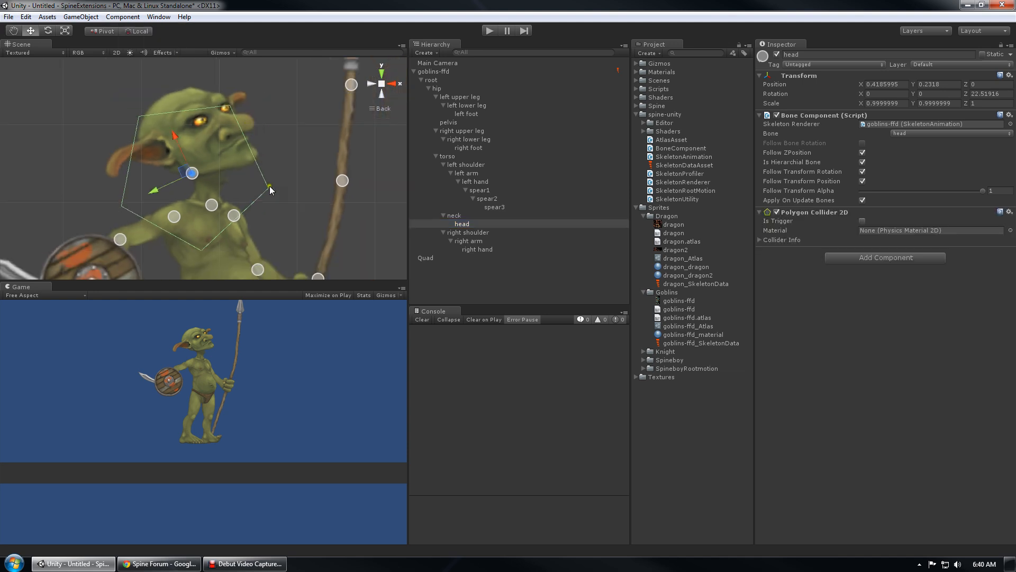
Drag the collider's vertices to outline the head, adding one along the lower edge
left_click_drag(269, 186, 258, 157)
left_click_drag(228, 102, 224, 92)
left_click_drag(140, 117, 174, 88)
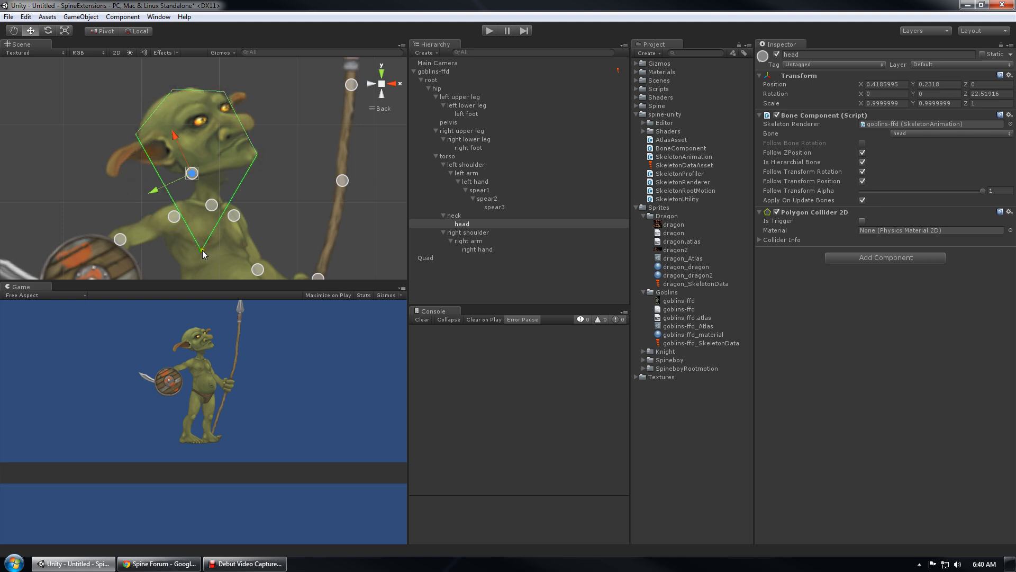
left_click_drag(212, 249, 151, 168)
left_click_drag(213, 164, 202, 182)
left_click_drag(256, 154, 262, 161)
left_click_drag(150, 170, 148, 167)
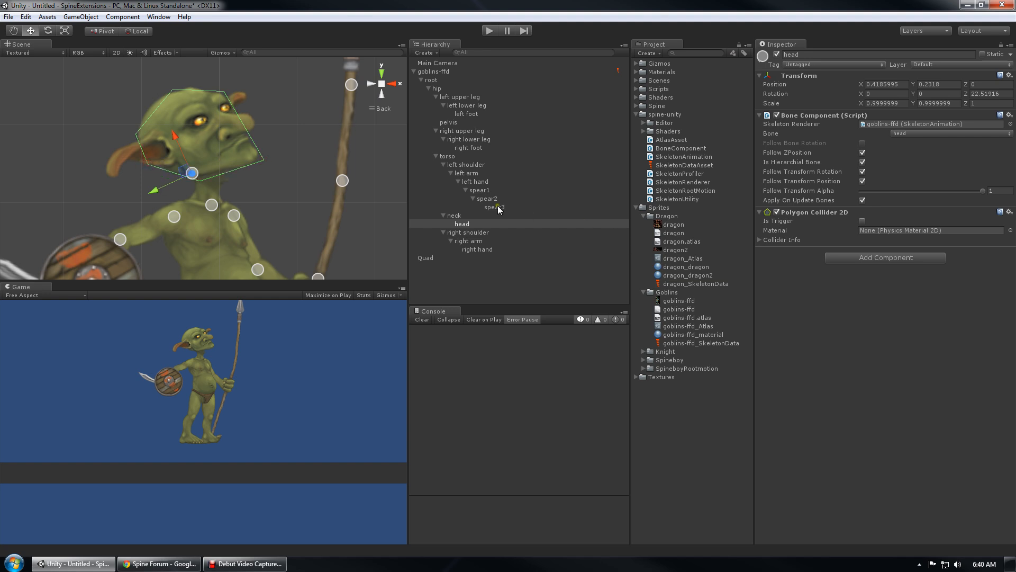
Frame the goblin, recheck the head's collider, and select the shield-holding right hand bone
double_click(449, 72)
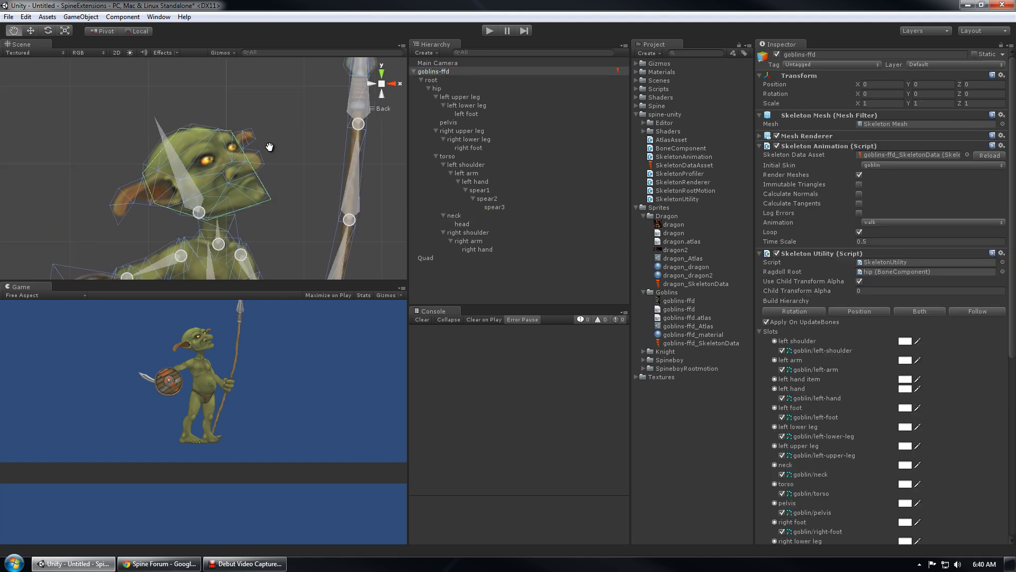
scroll(824, 418, "down", 5)
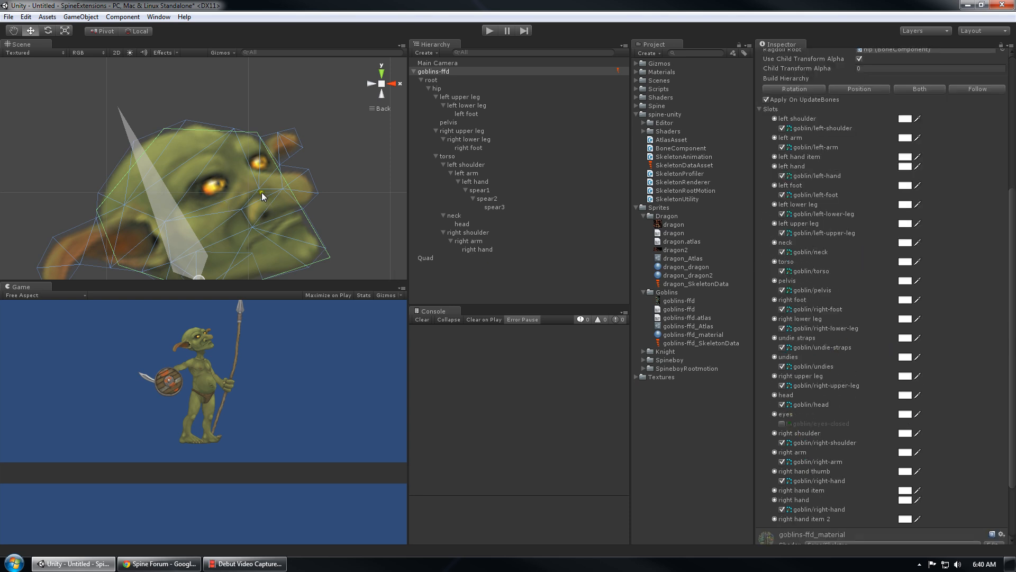
middle_click_drag(262, 193, 267, 151)
scroll(286, 127, "down", 10)
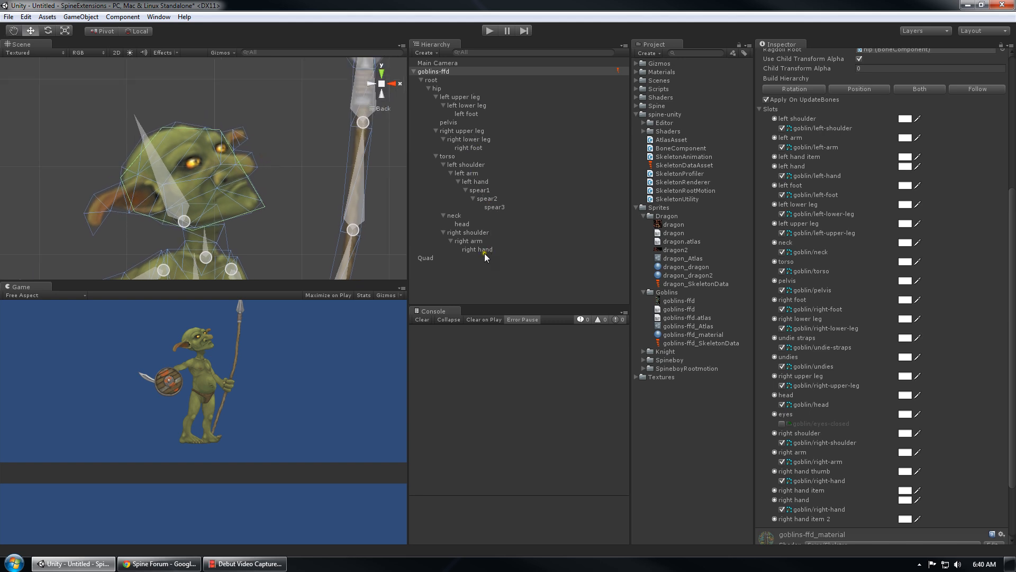
left_click(473, 223)
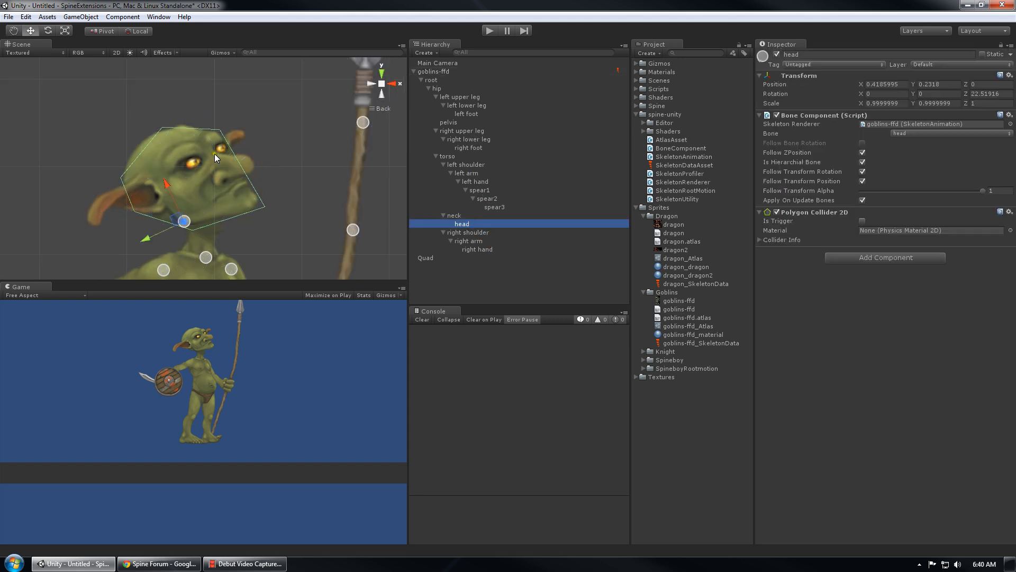
scroll(211, 154, "down", 5)
middle_click_drag(217, 177, 207, 127)
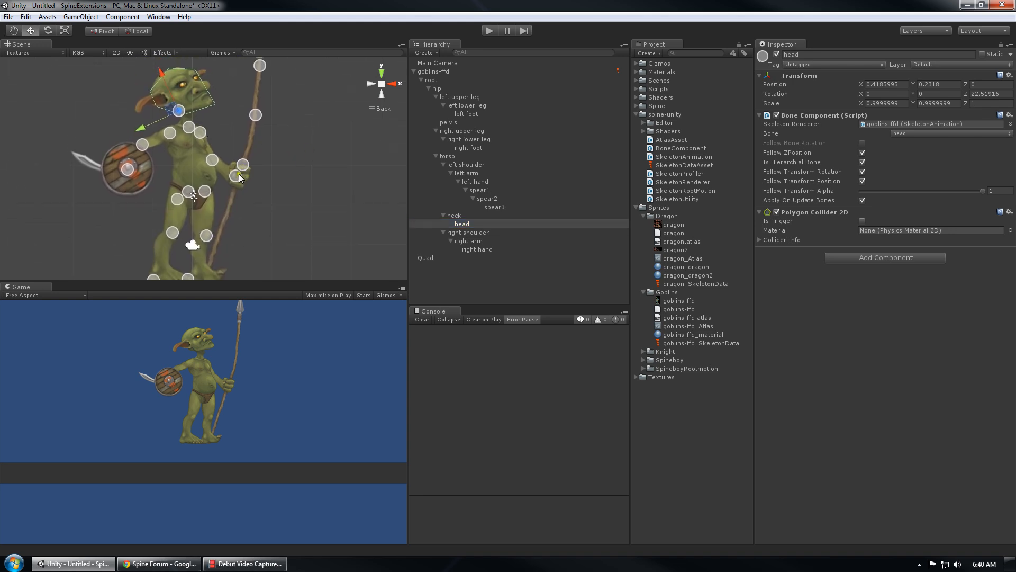
left_click(129, 172)
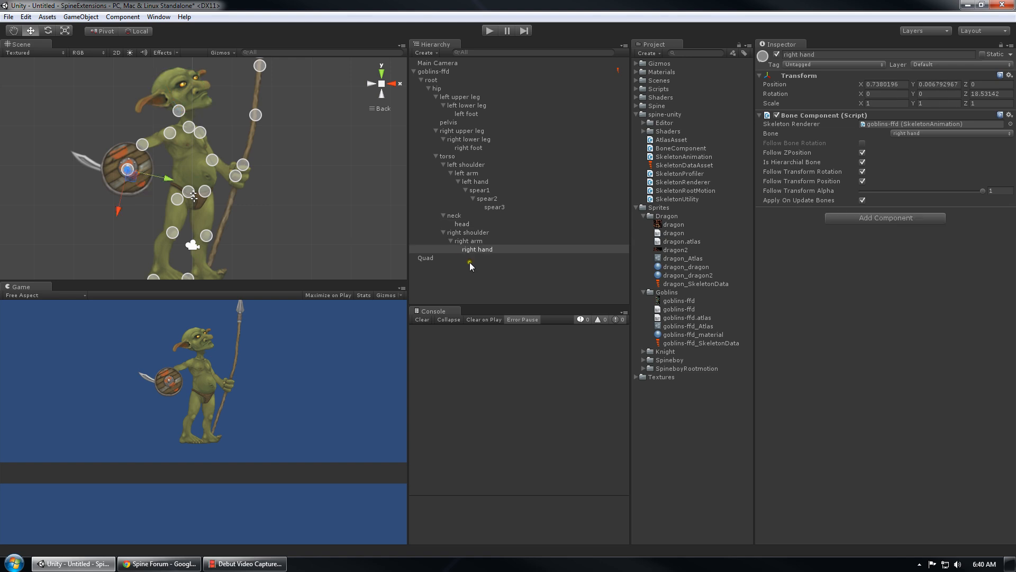
Select the right hand bone and browse the Component menu, closing it without adding anything
left_click(489, 249)
scroll(294, 210, "up", 5)
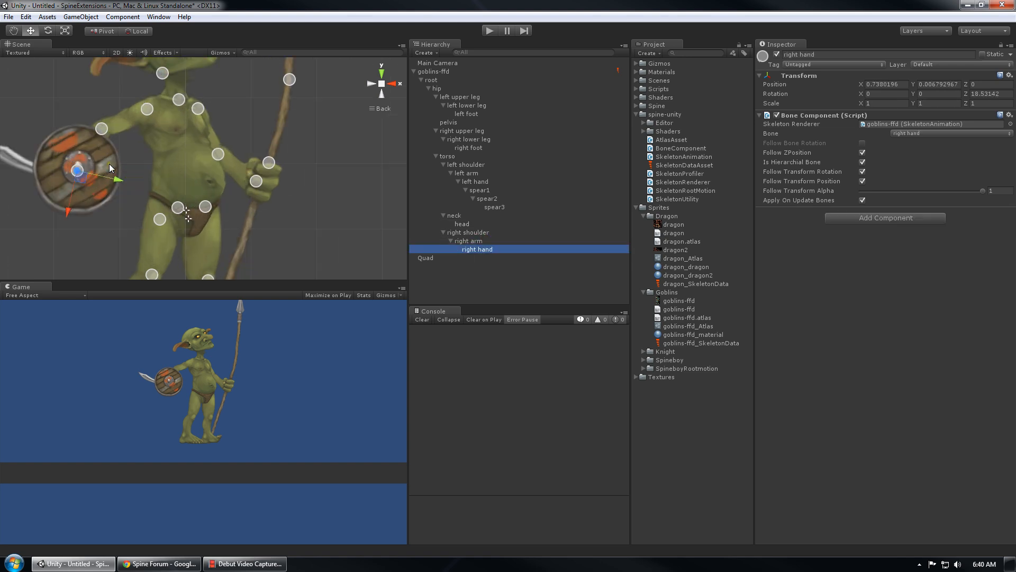
left_click(122, 17)
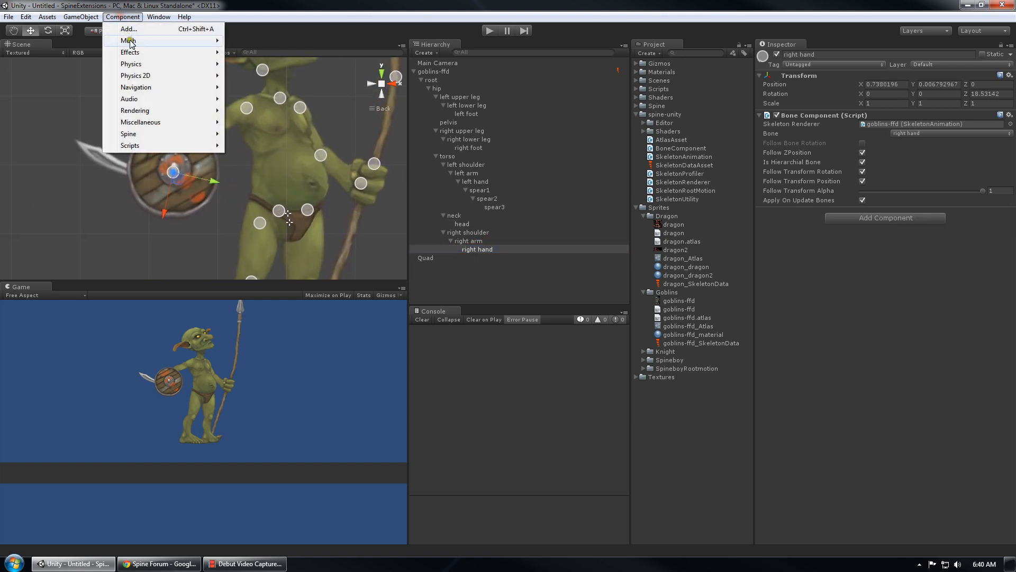
mouse_move(153, 79)
left_click(395, 28)
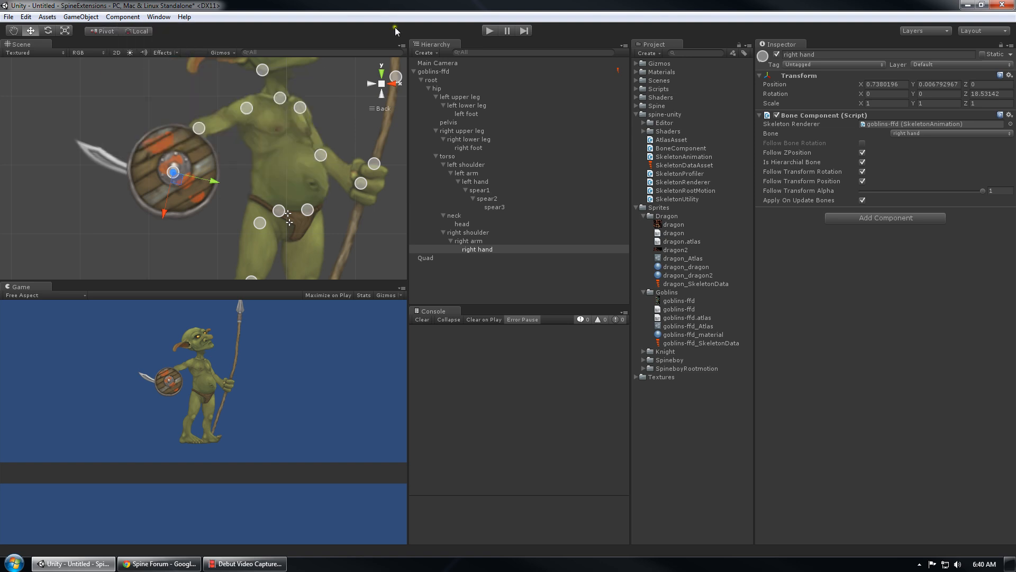
left_click(434, 73)
scroll(158, 175, "up", 3)
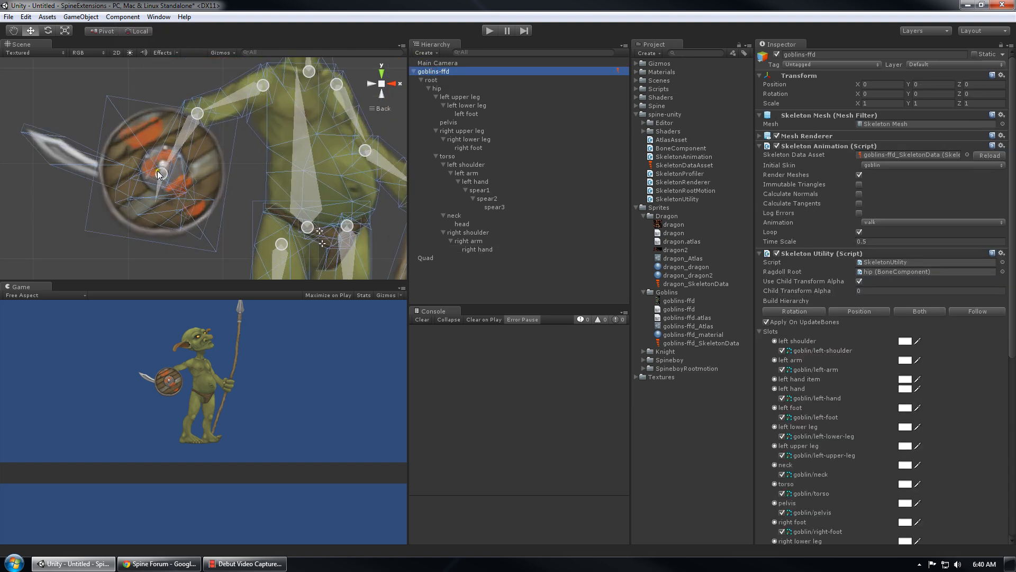
Add a Circle Collider 2D to the right hand bone and enlarge its radius to about 0.70 over the shield
left_click(491, 250)
left_click(122, 16)
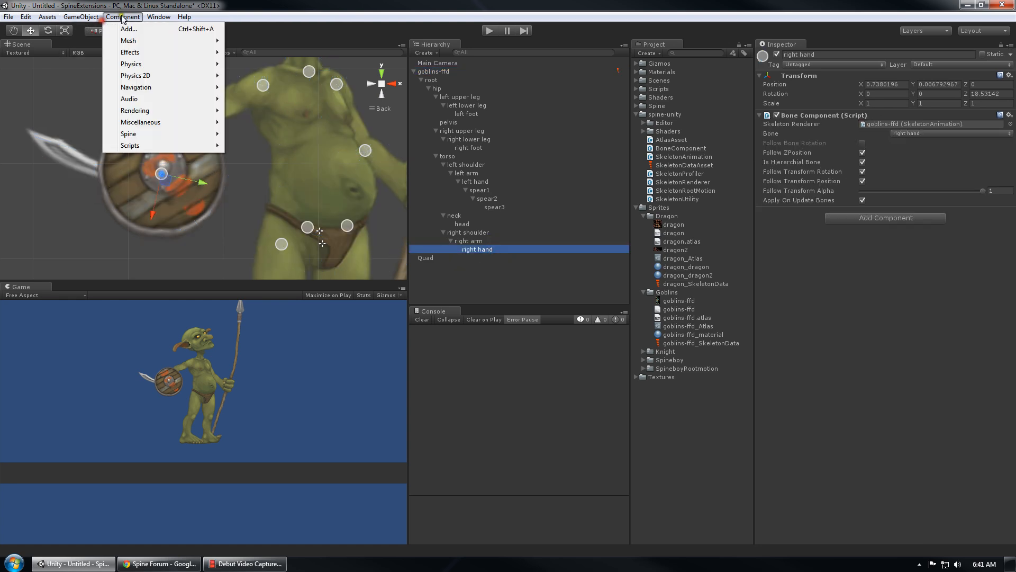
mouse_move(147, 78)
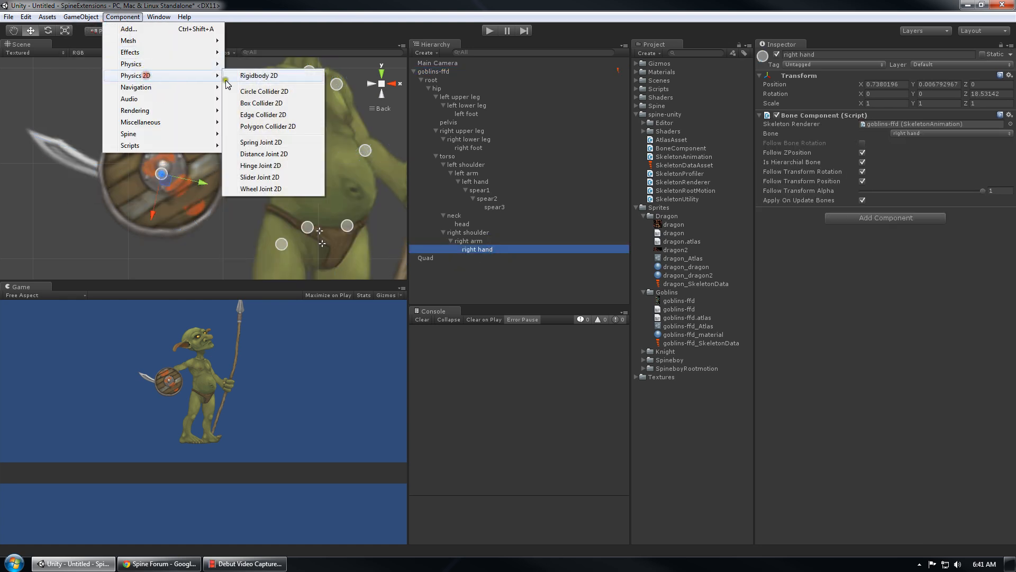
left_click(265, 92)
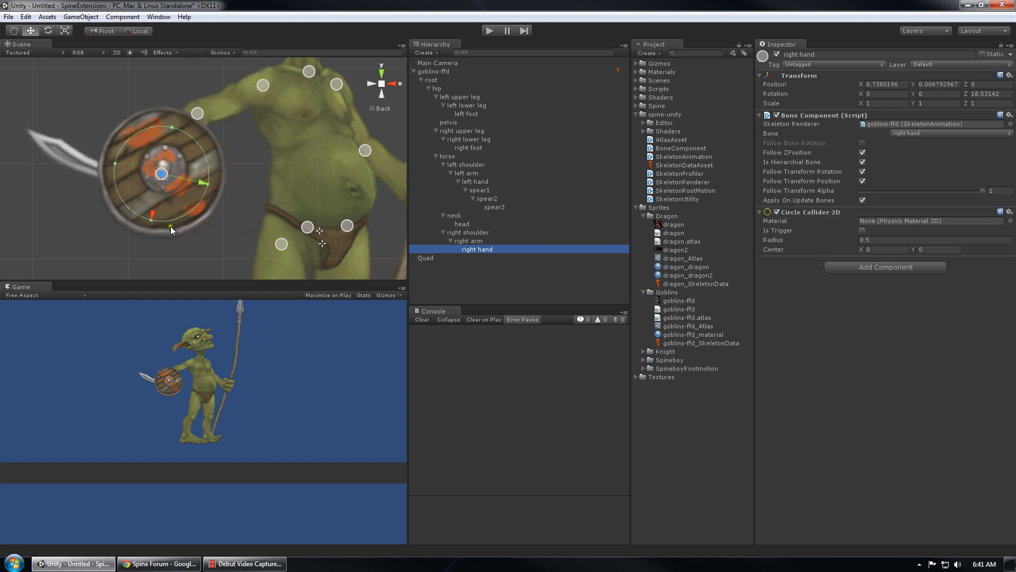
left_click_drag(118, 167, 96, 154)
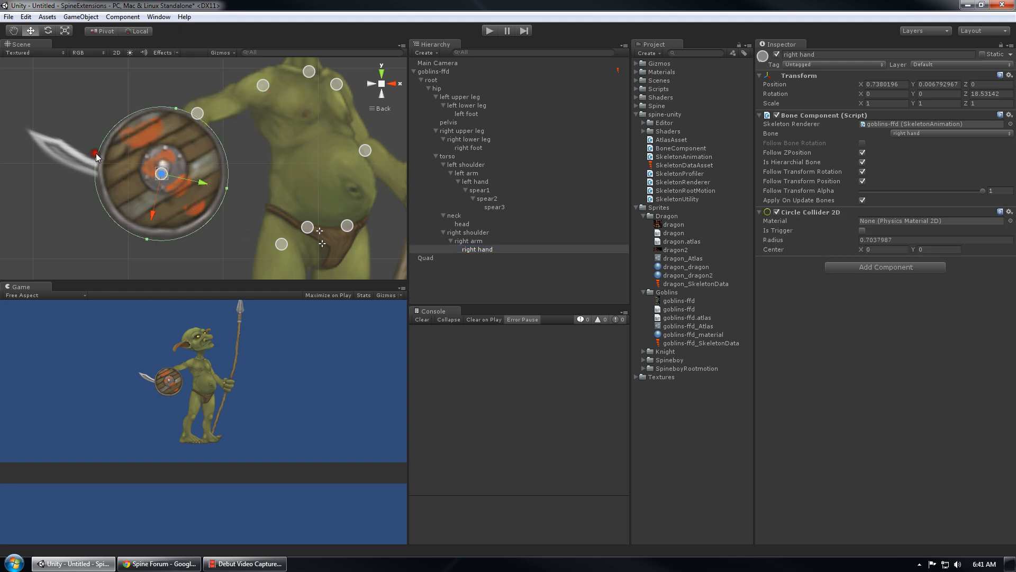
scroll(250, 162, "down", 4)
scroll(250, 161, "down", 1)
middle_click_drag(315, 159, 270, 149)
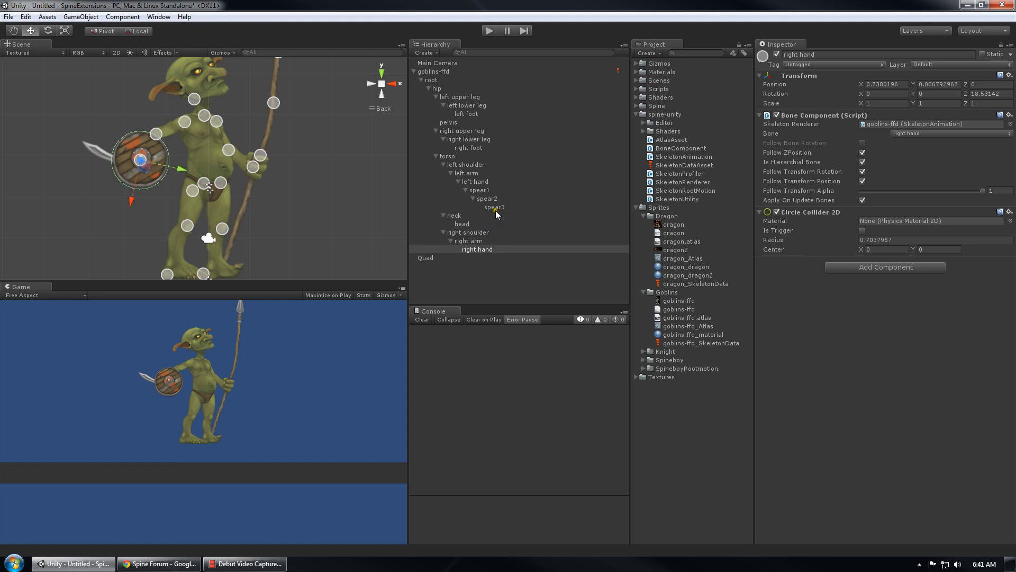
Rotate the left hand bone with the E rotate tool to swing the spear, checking the spear1 bone
left_click(481, 182)
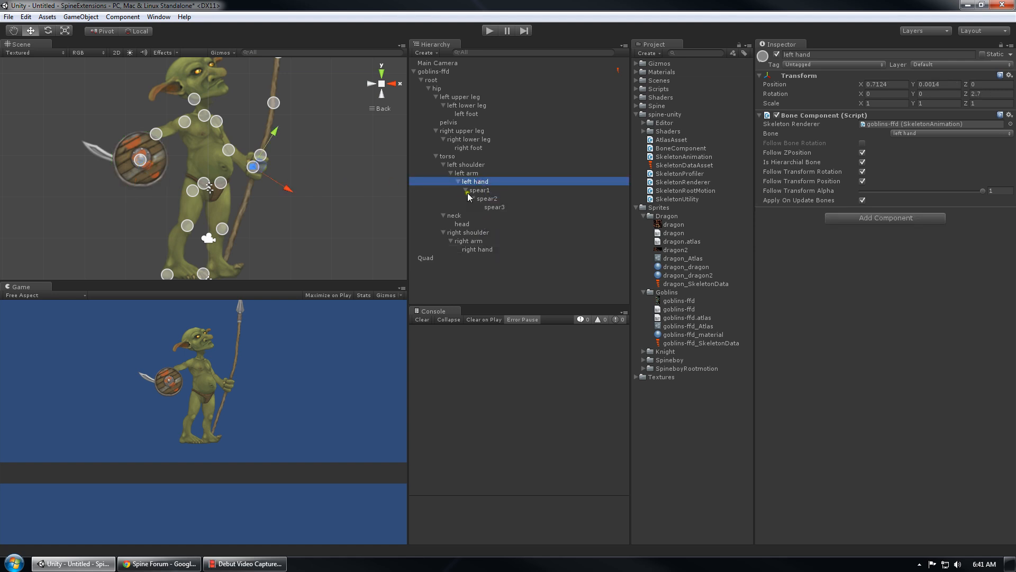
key("e")
left_click_drag(279, 203, 297, 177)
left_click(476, 191)
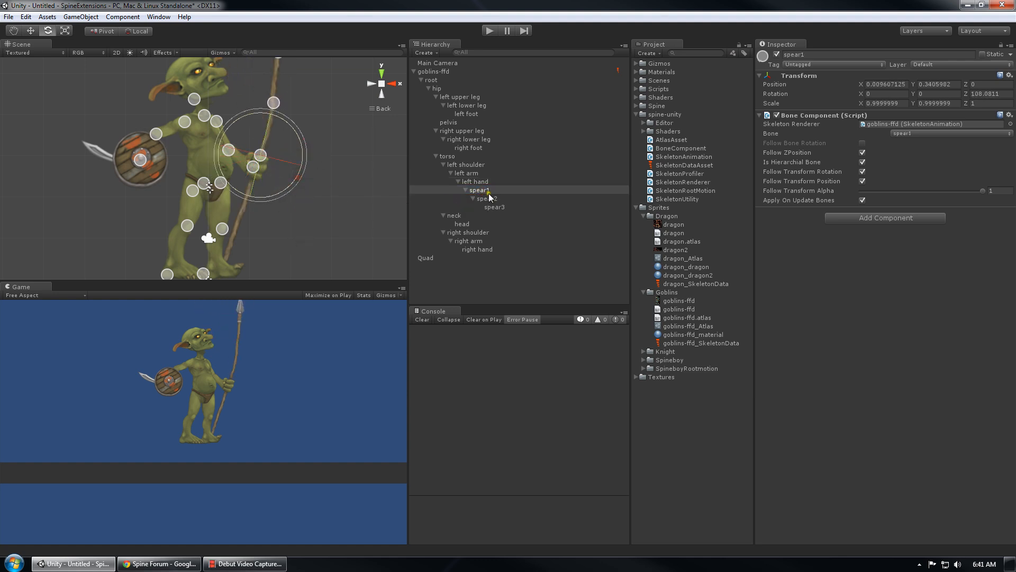
left_click(495, 182)
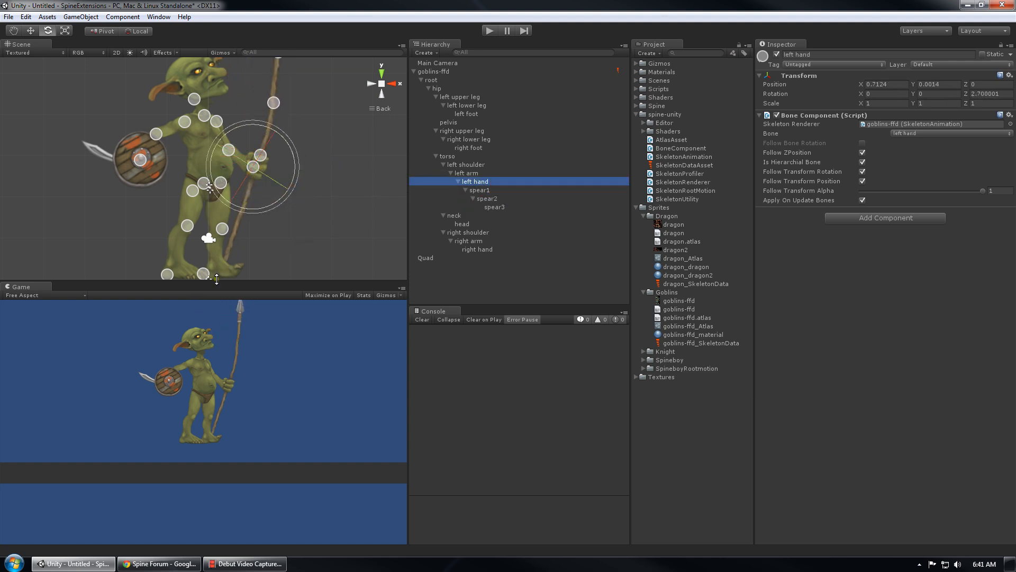
Select the goblins-ffd skeleton object and start play mode
left_click(483, 288)
scroll(227, 214, "down", 4)
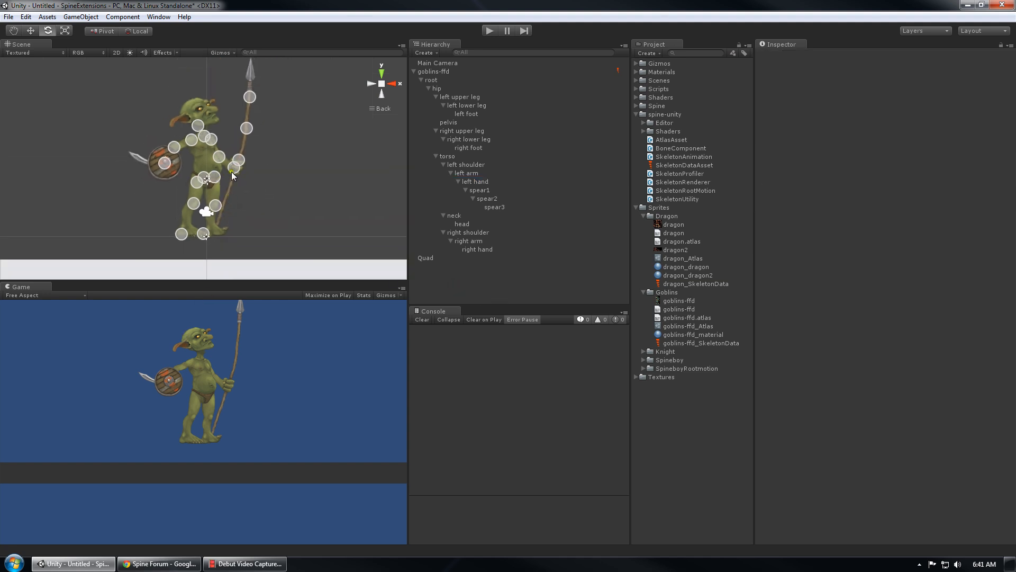
left_click(445, 73)
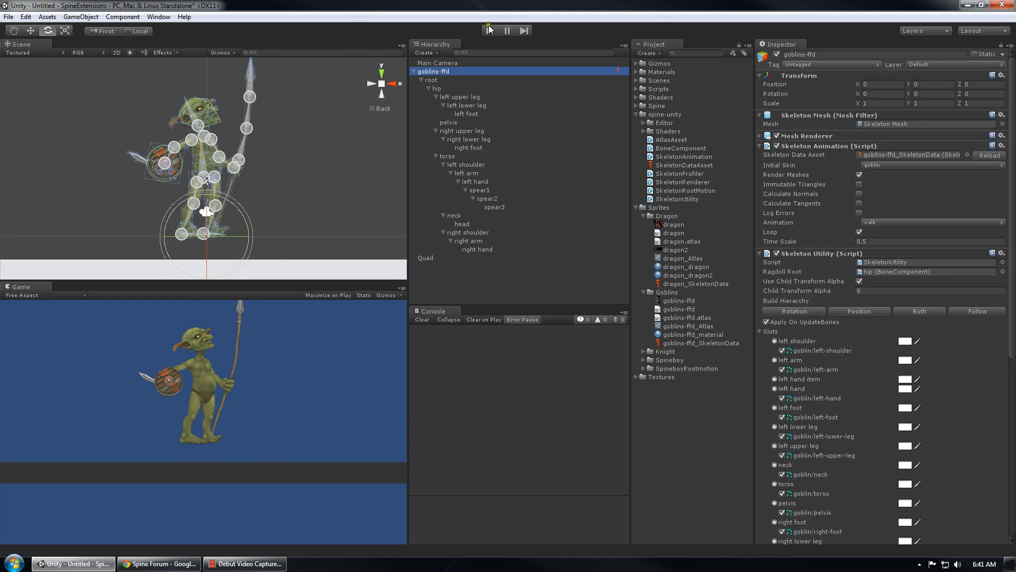
scroll(220, 112, "up", 5)
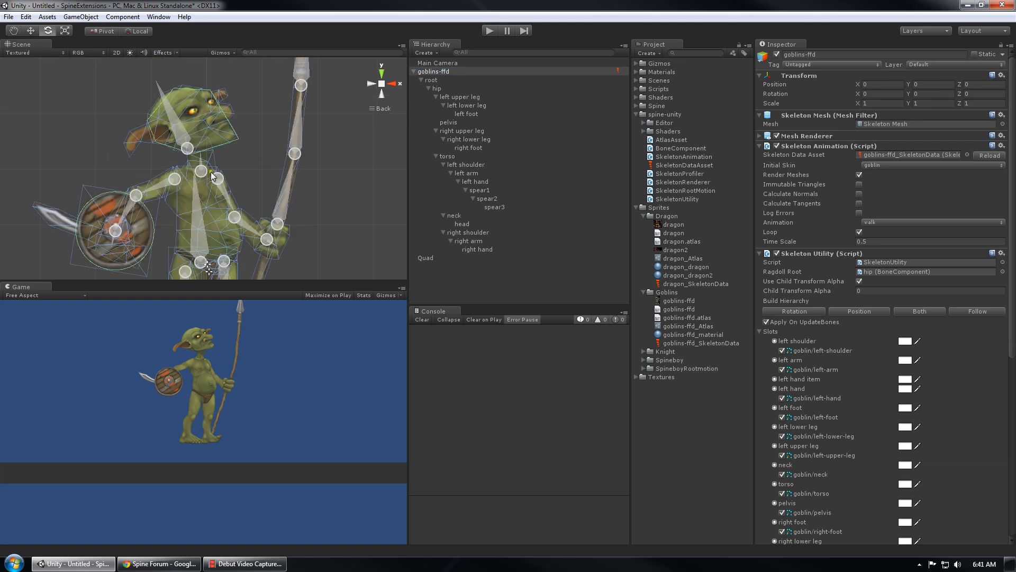
scroll(166, 153, "down", 5)
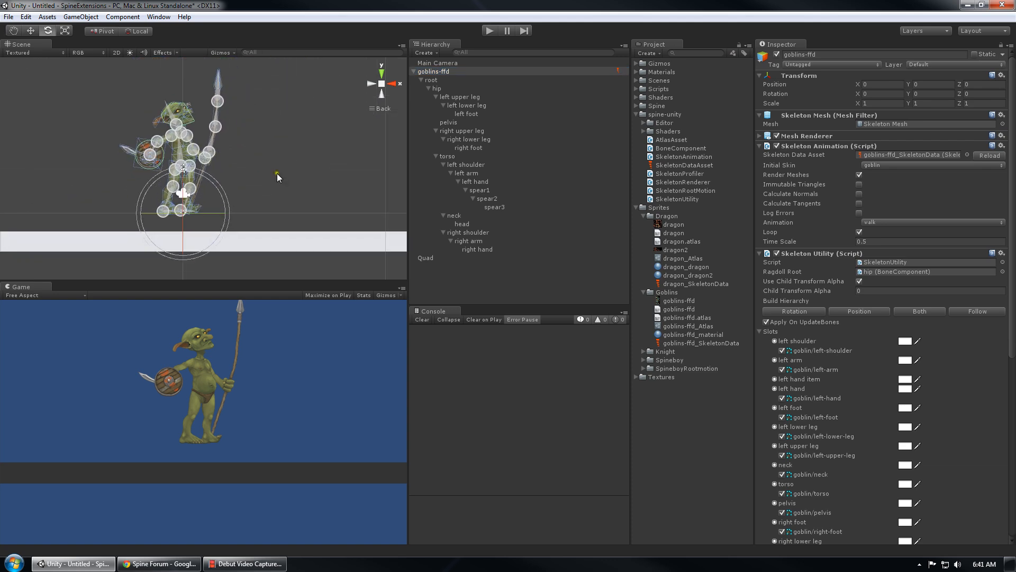
left_click(492, 30)
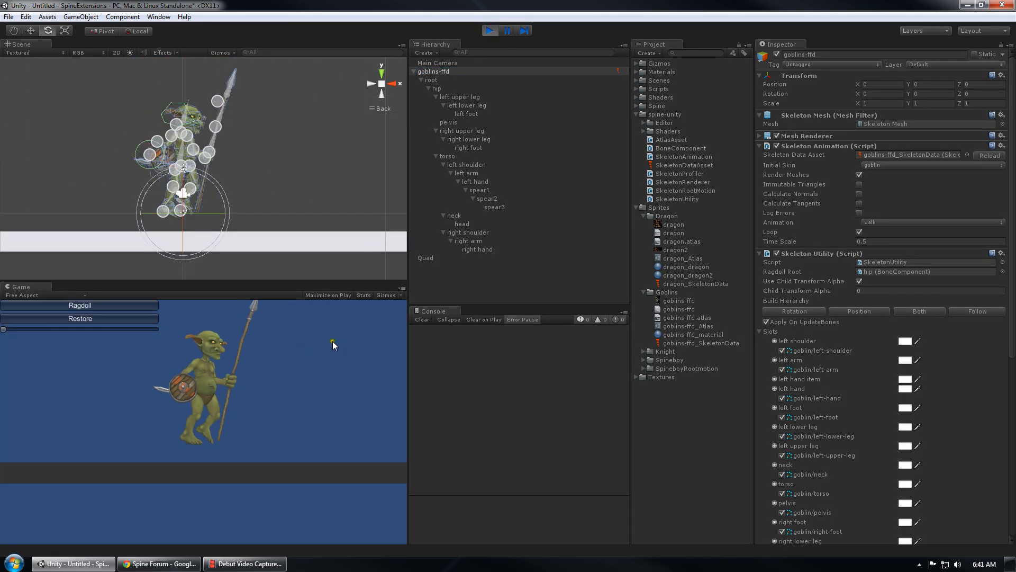
Turn on Gizmos in the Game view and alternate Ragdoll and Restore, ending with the goblin ragdolled
left_click(377, 296)
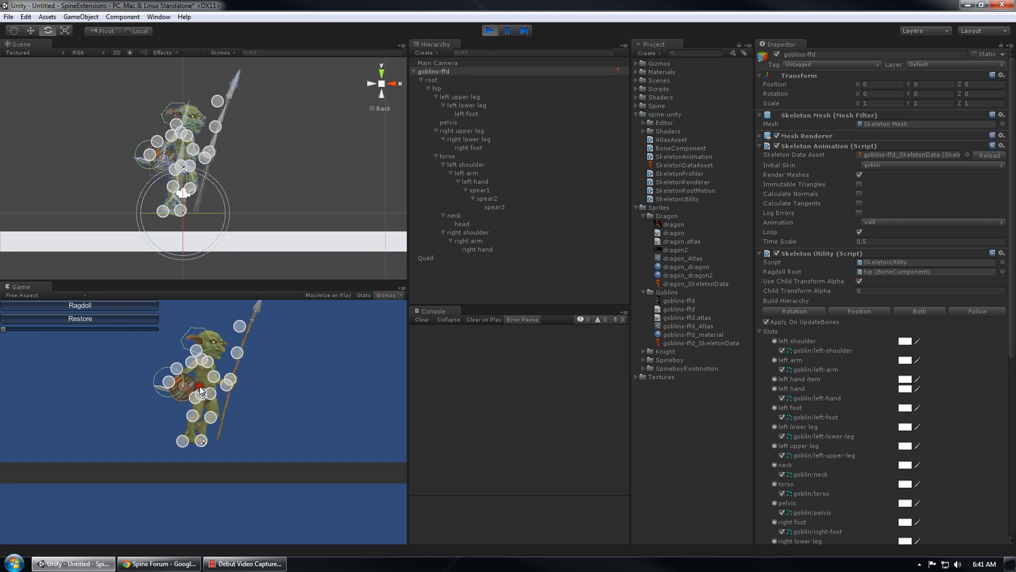
left_click(97, 306)
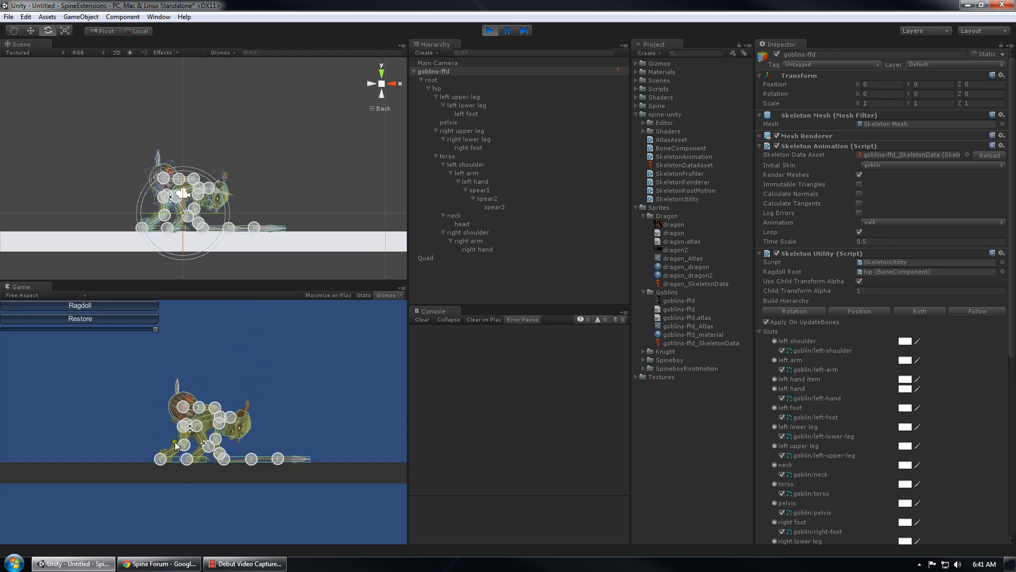
left_click(84, 318)
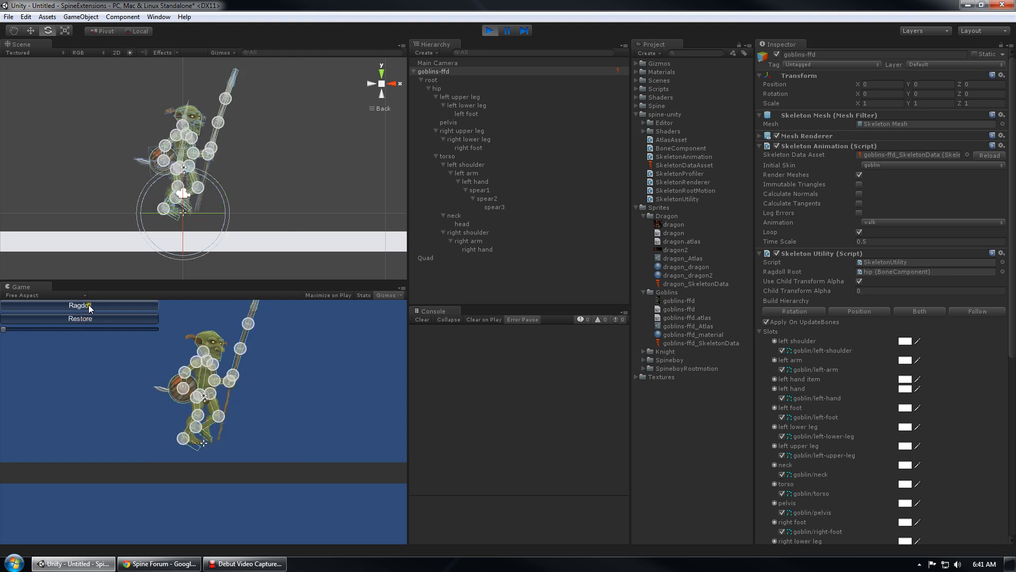
left_click(89, 305)
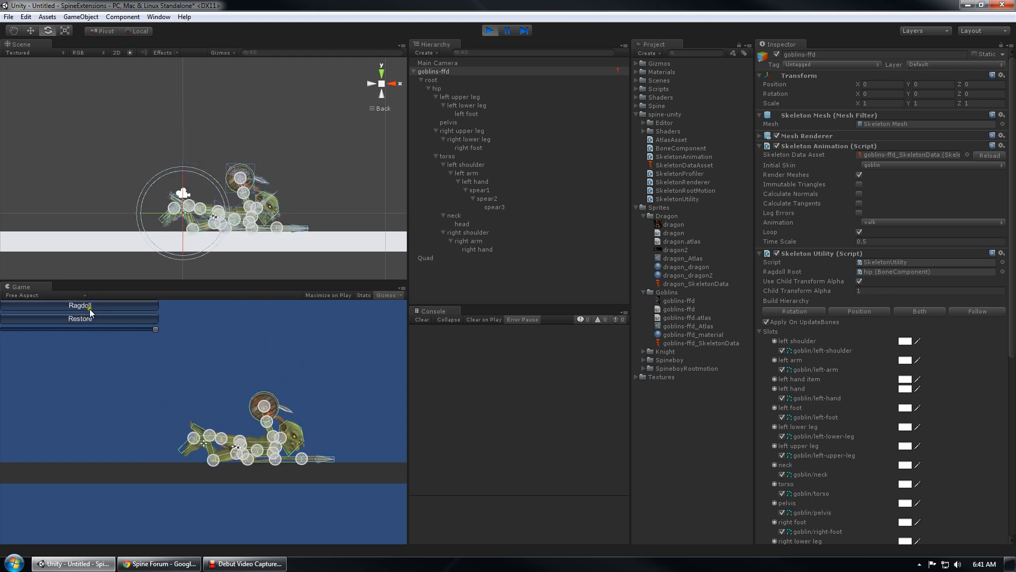
left_click(107, 320)
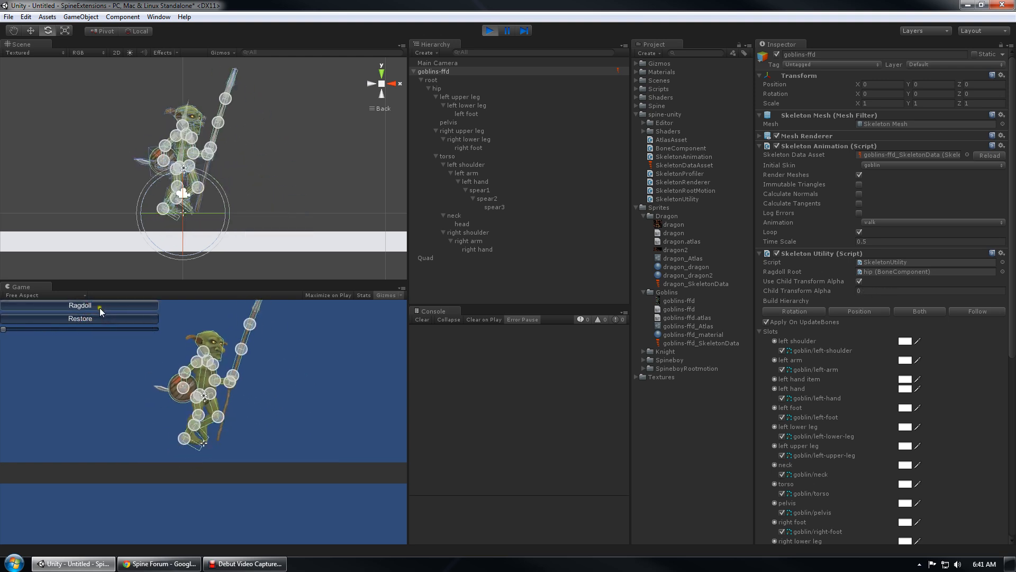
left_click(98, 306)
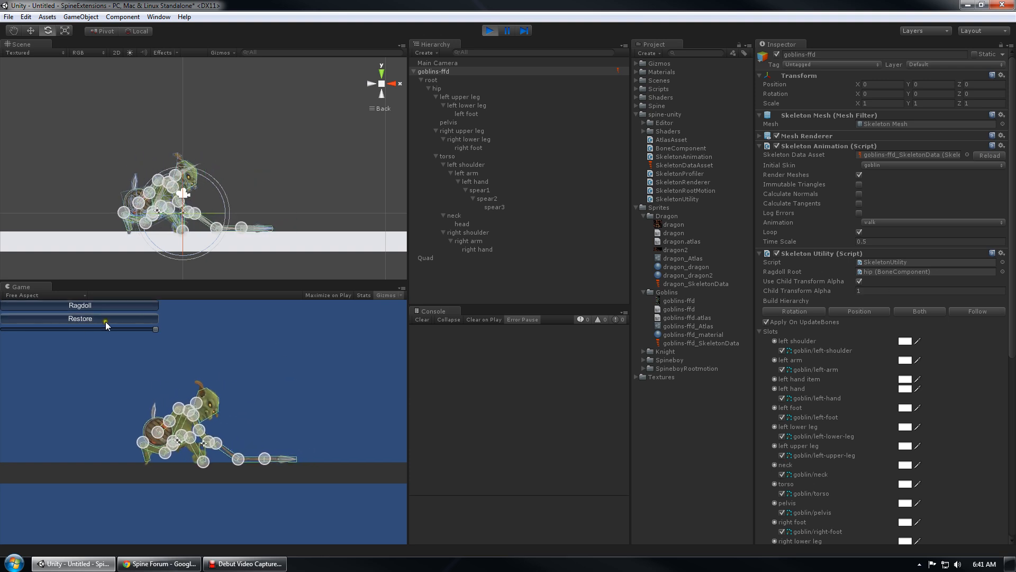
left_click(103, 320)
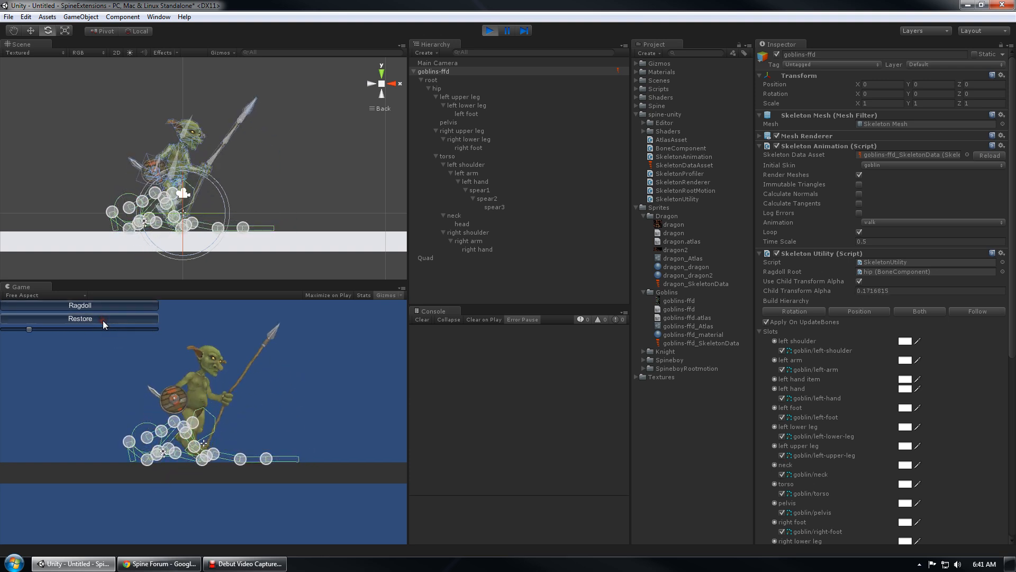
left_click(88, 307)
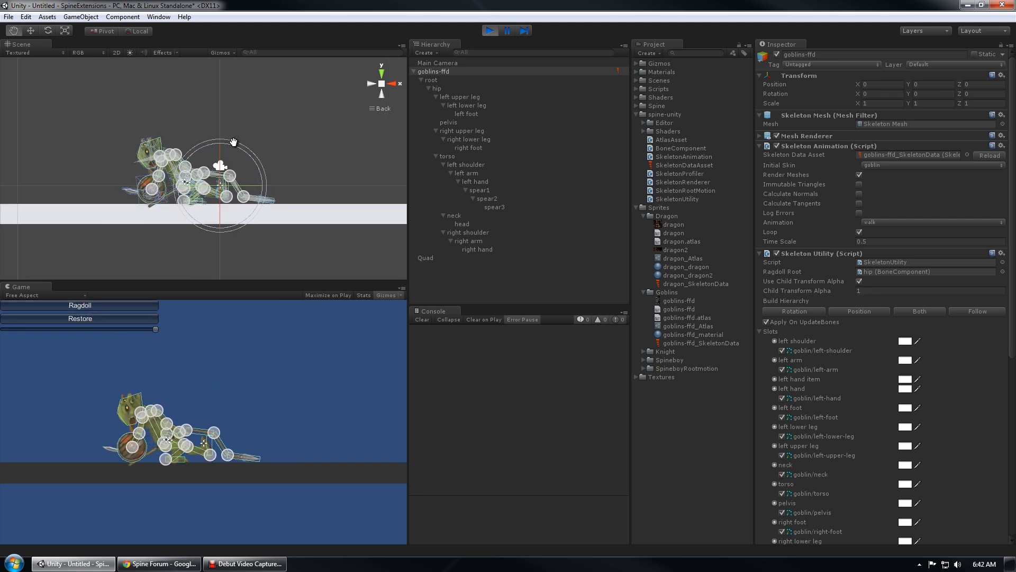
Zoom and pan the Scene view to frame the fallen goblin's shield and head
scroll(232, 138, "up", 5)
middle_click_drag(91, 201, 185, 183)
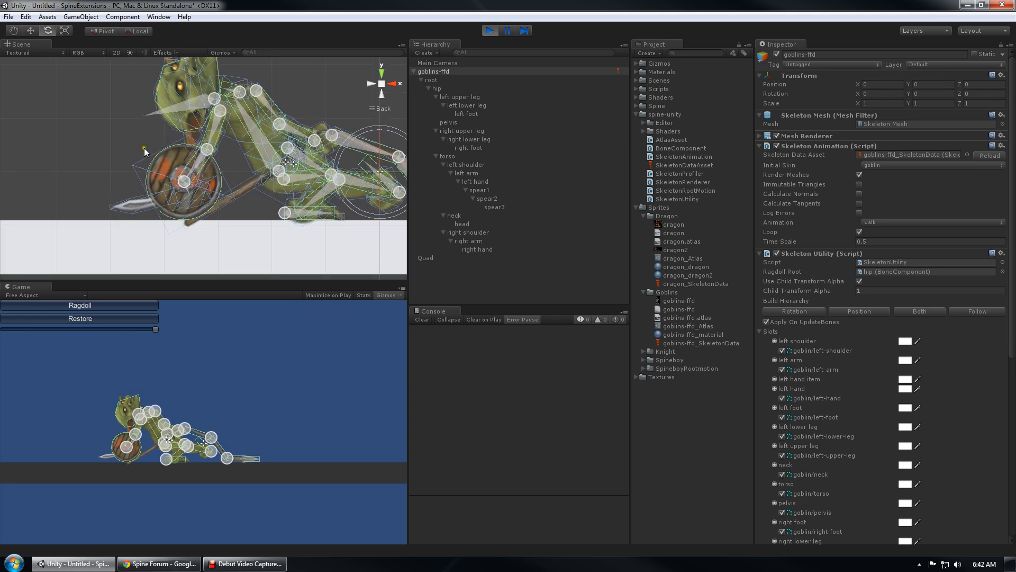
middle_click_drag(193, 108, 172, 163)
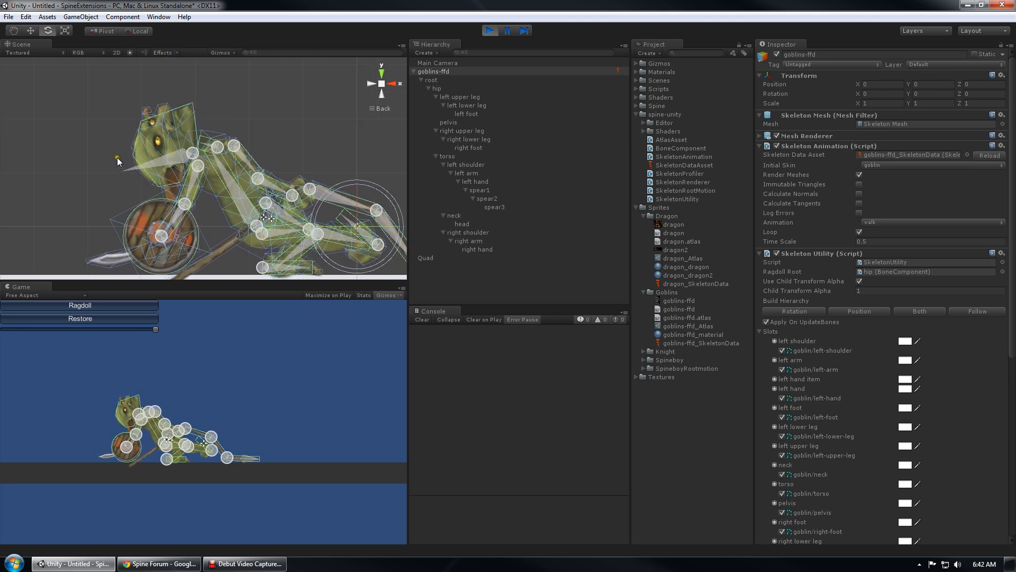
middle_click_drag(280, 173, 228, 165)
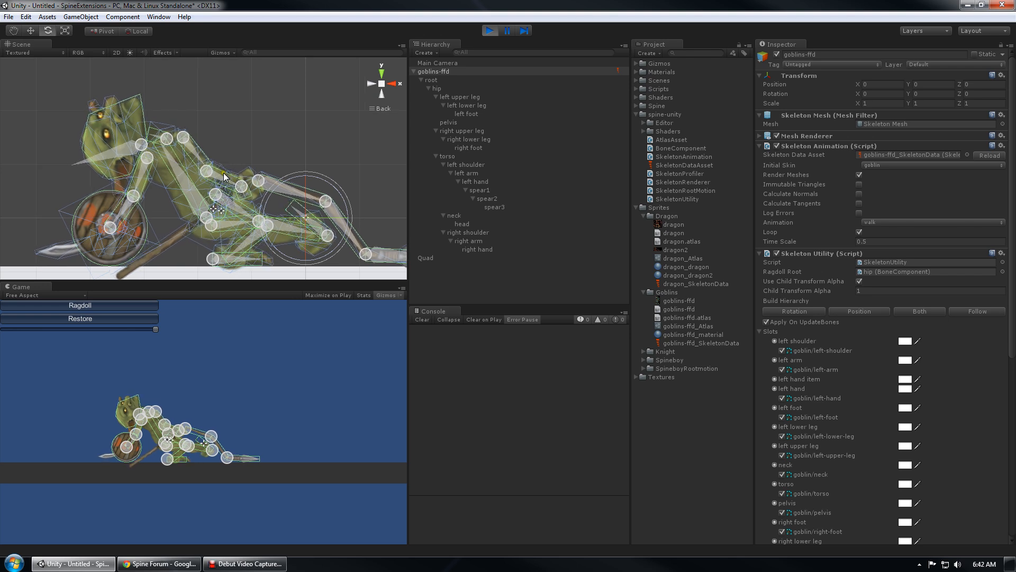
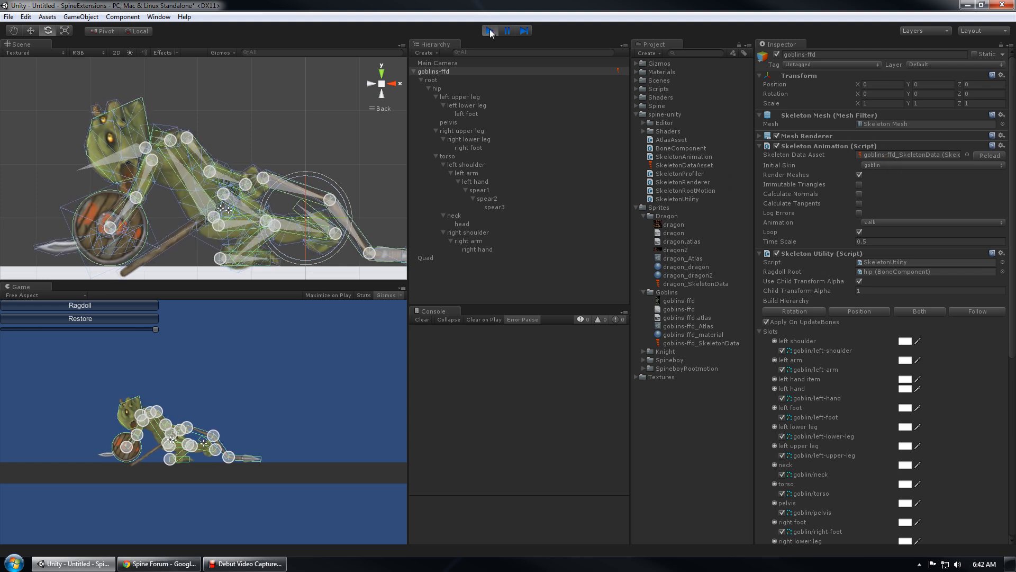
Lower Child Transform Alpha to blend the goblin back into its animation, then exit Play mode
left_click_drag(156, 330, 95, 330)
middle_click_drag(364, 70, 265, 182)
scroll(265, 182, "down", 8)
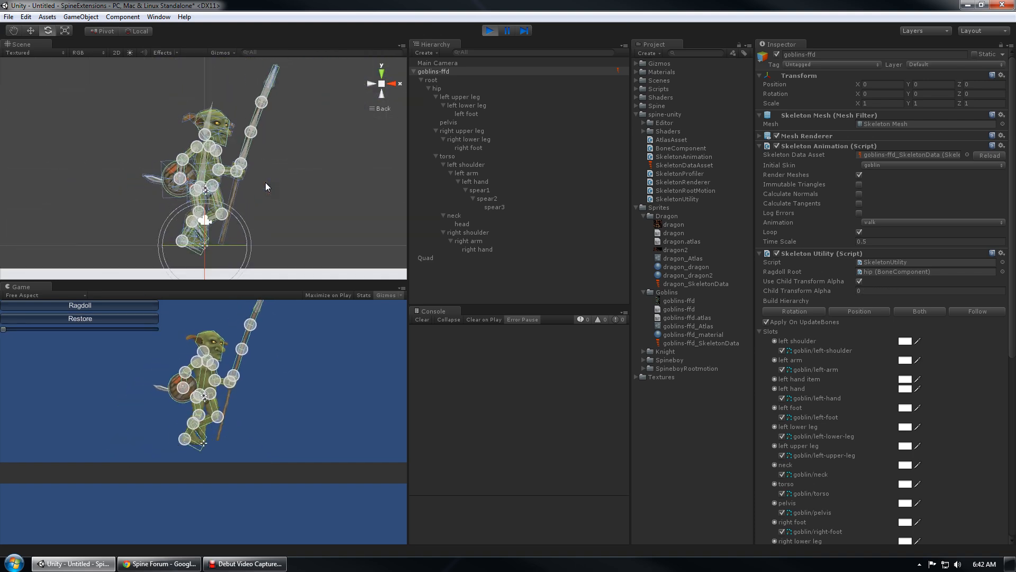
left_click(489, 31)
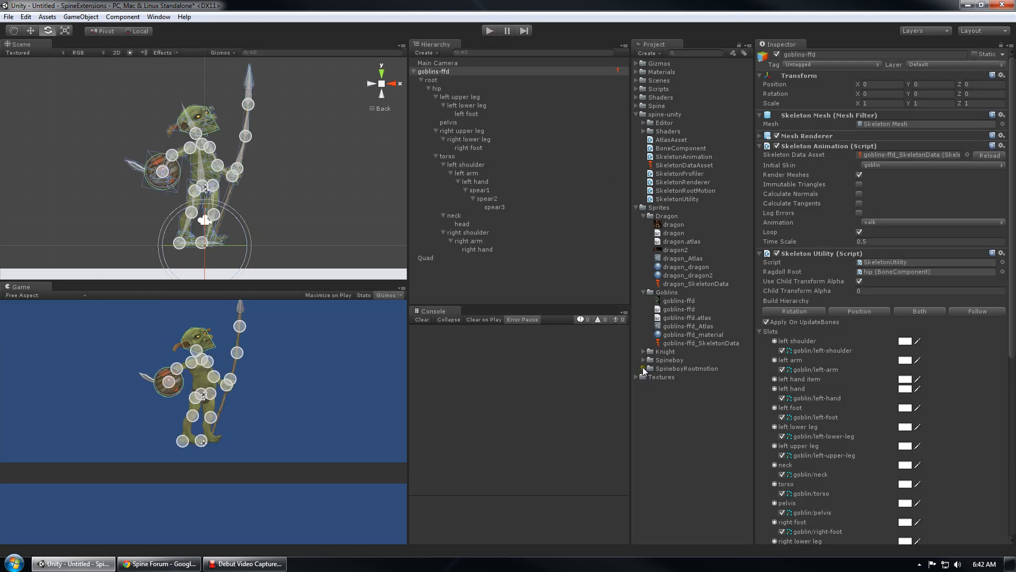
Open the RootMotionTest scene with Don't Save, then select spineboy and frame it
left_click(645, 216)
left_click(643, 225)
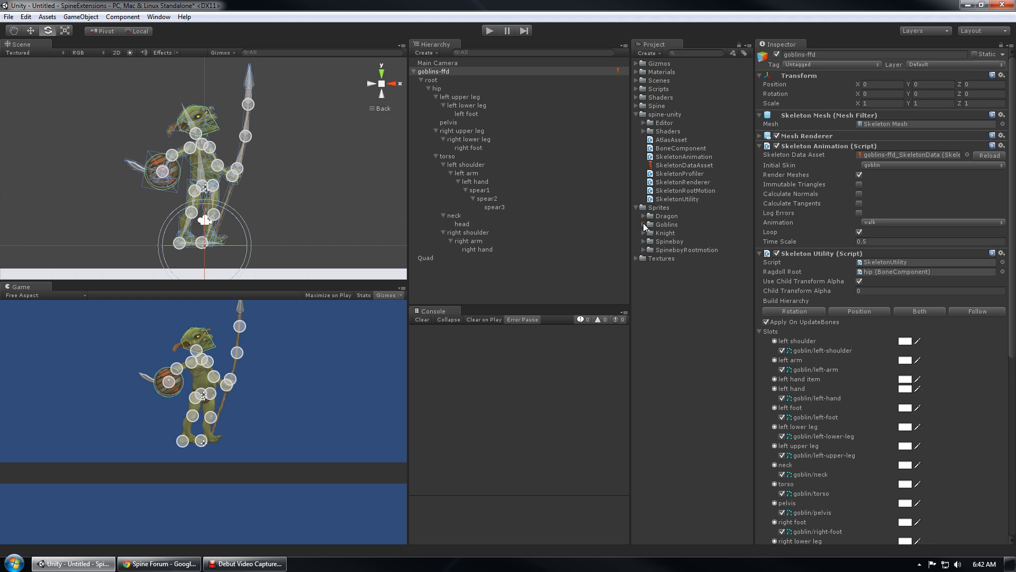
left_click(481, 292)
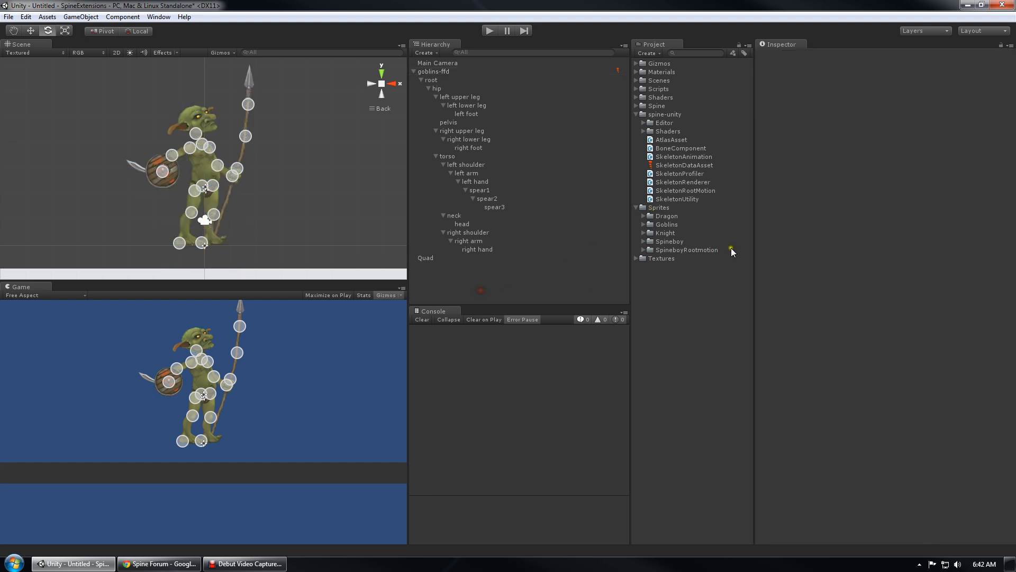
left_click(636, 80)
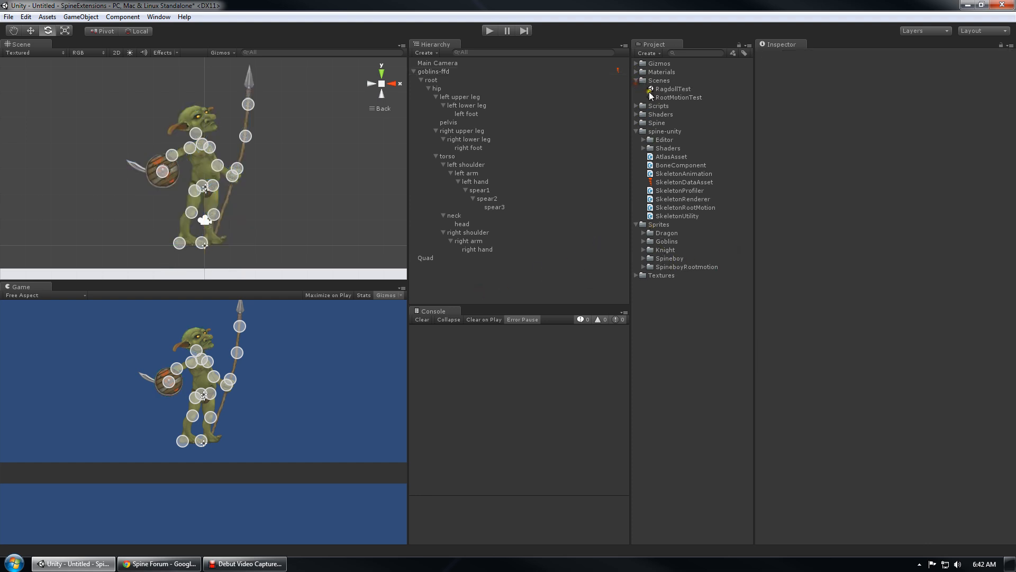
double_click(672, 97)
left_click(541, 300)
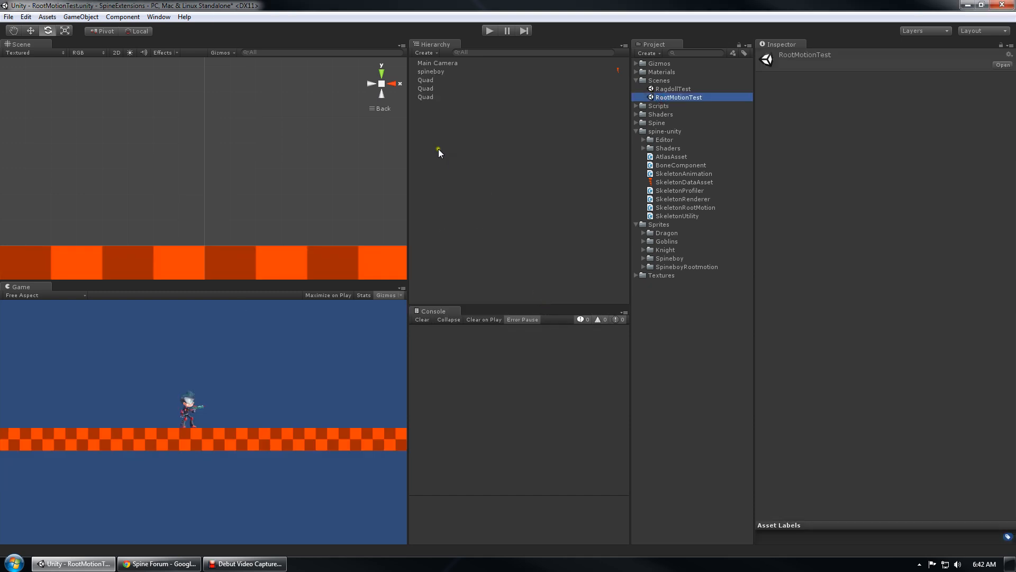
left_click(432, 72)
key("f")
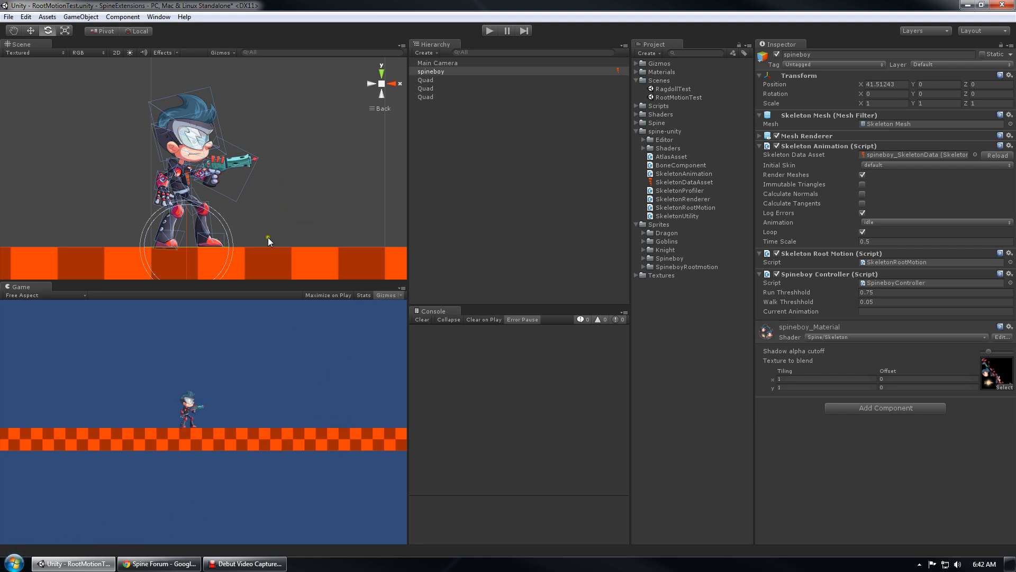
Drag spineboy right along X with the Move tool, then undo back to X 41.51243
key("w")
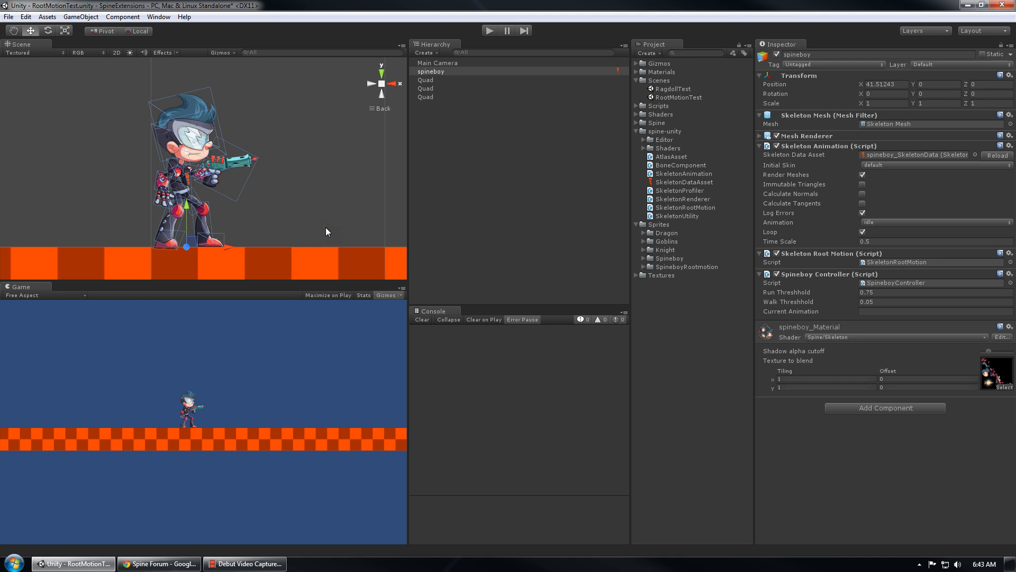
left_click_drag(215, 248, 274, 250)
left_click_drag(283, 249, 392, 246)
key("ctrl+z")
Enlarge the Scene view, reselect spineboy, and start Play mode
left_click_drag(409, 188, 439, 192)
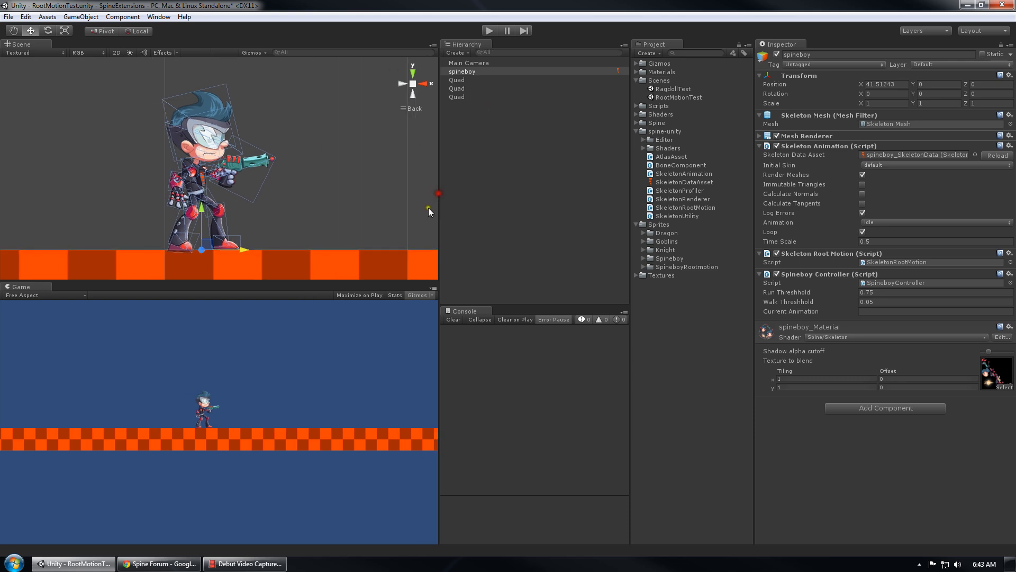
left_click_drag(345, 284, 339, 323)
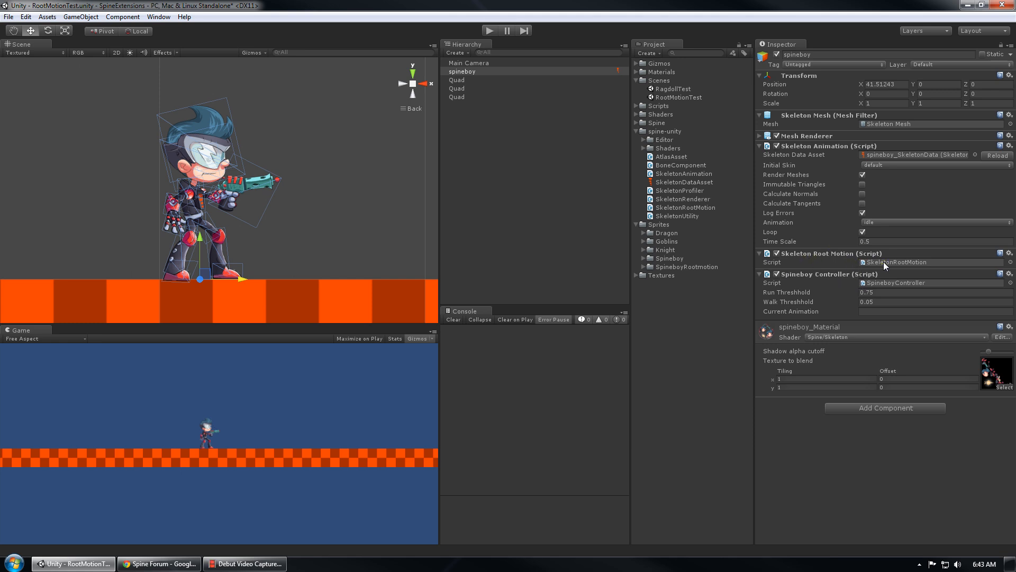
left_click(462, 72)
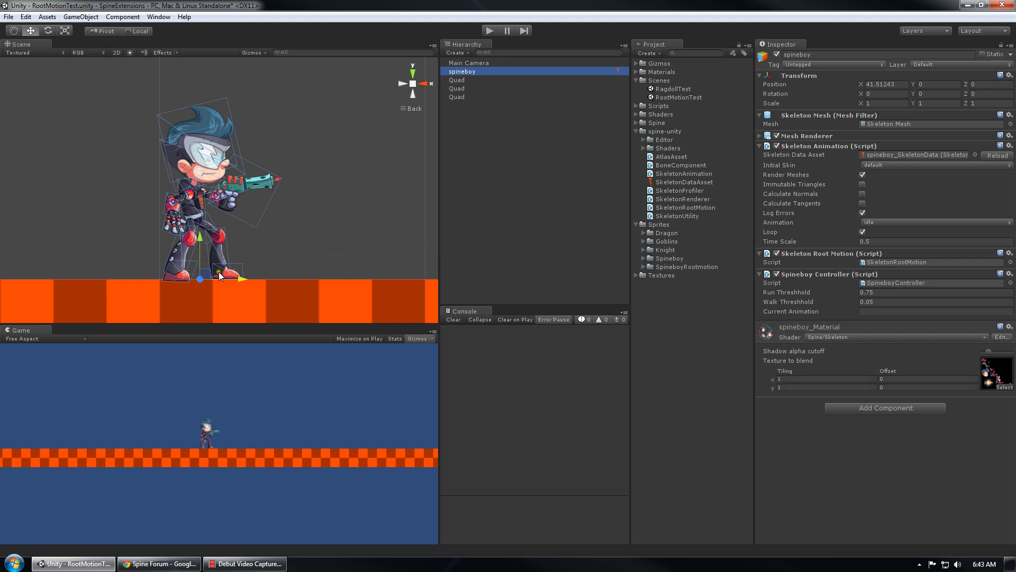
middle_click_drag(241, 250, 218, 253)
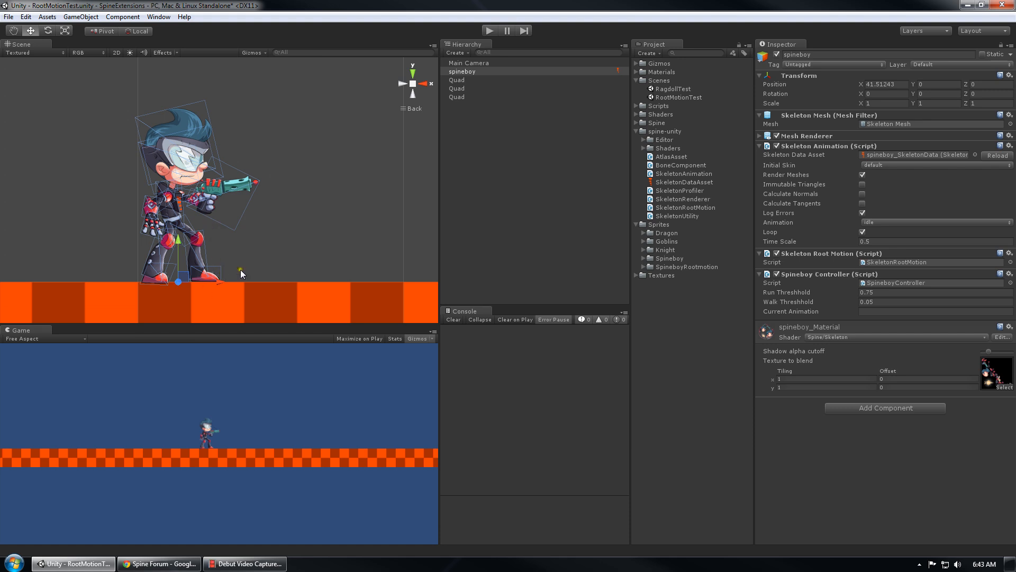
left_click(487, 31)
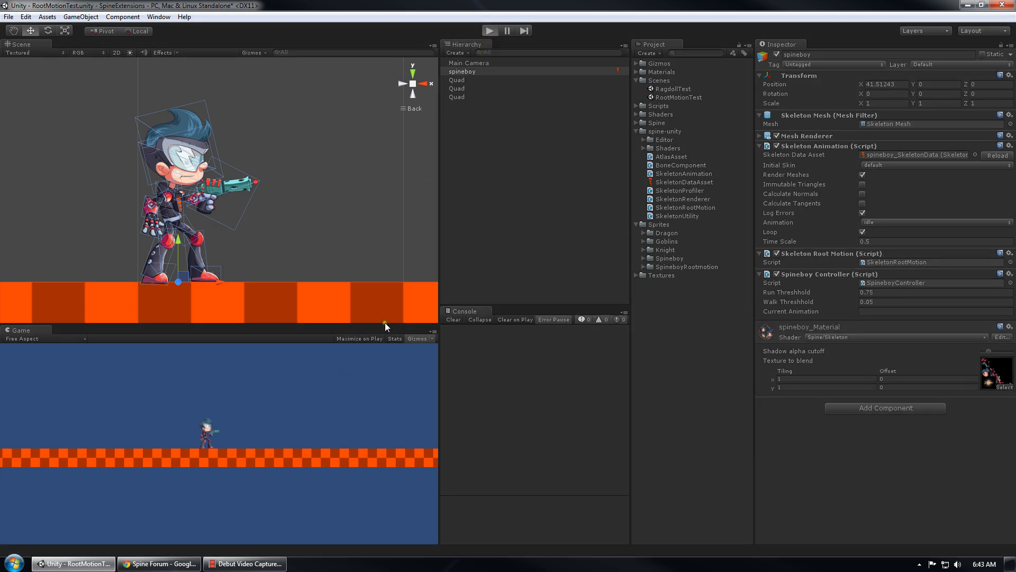
Select spineboy during play and walk him right from the Game view
scroll(297, 217, "down", 4)
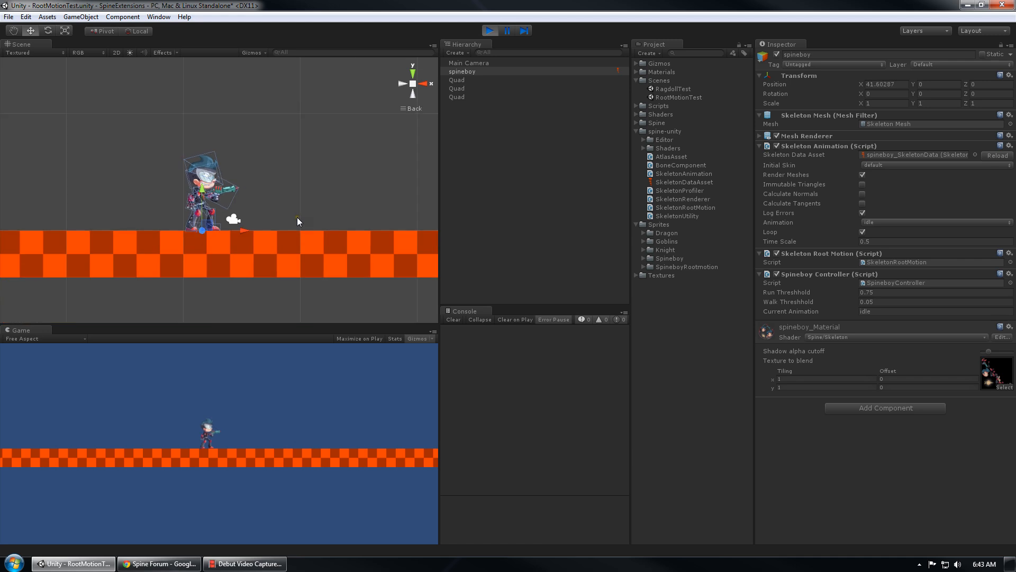
left_click(135, 30)
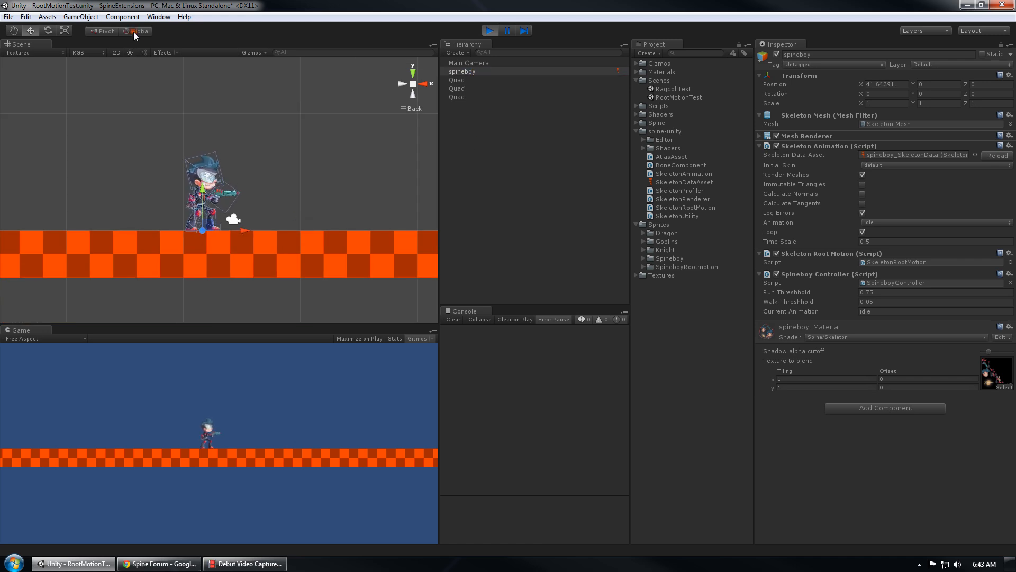
left_click(134, 31)
left_click(487, 72)
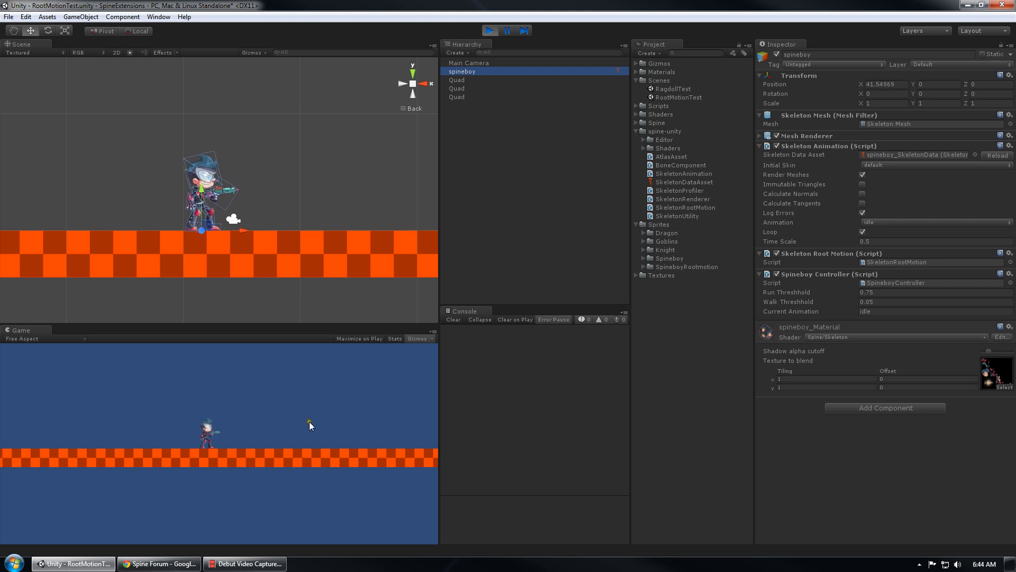
left_click(309, 421)
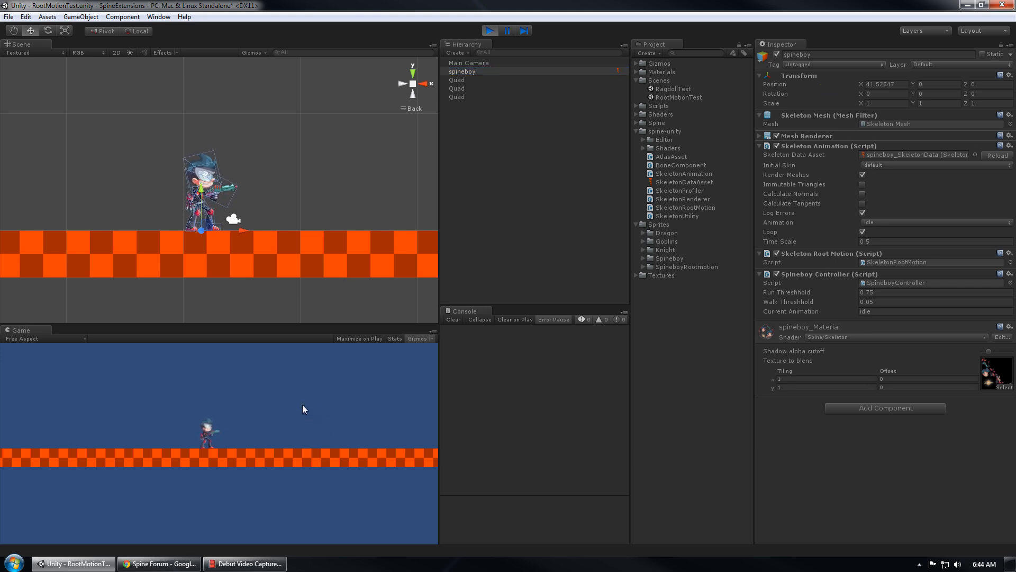
key("Right")
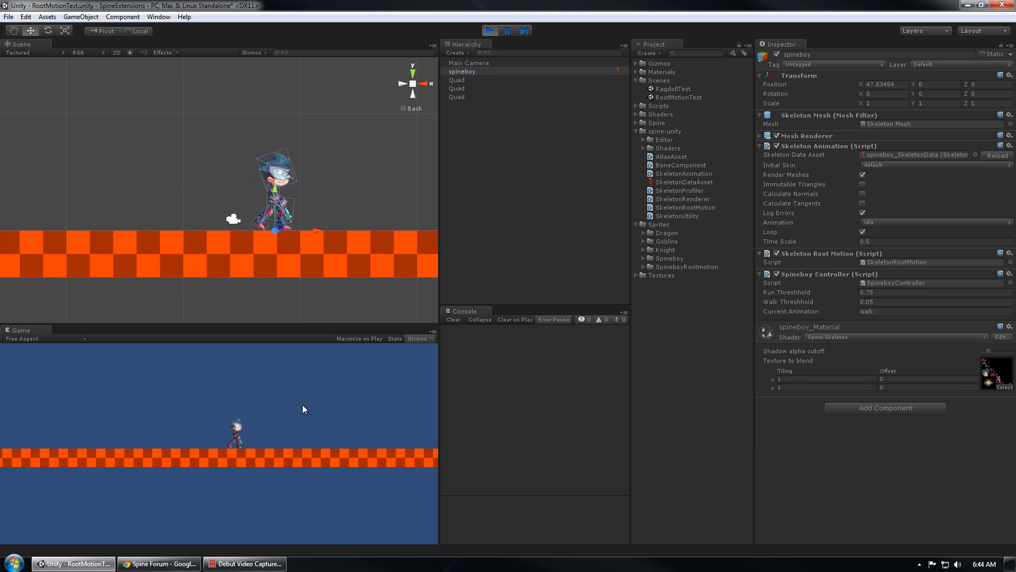
middle_click_drag(373, 255, 173, 254)
left_click(250, 409)
key("Right")
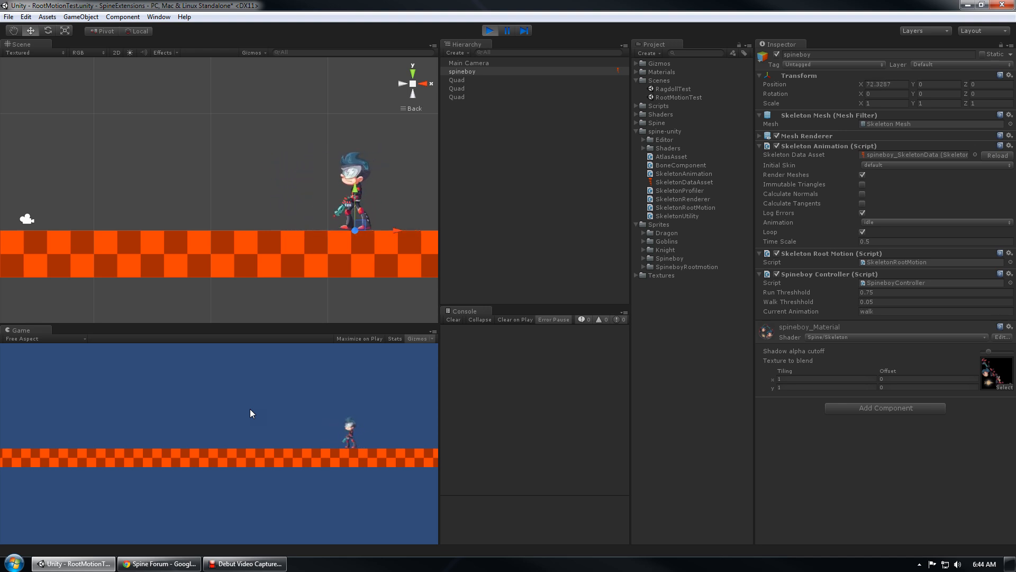
Alternate Left and Right so spineboy runs both ways, then walks and idles
key("Left")
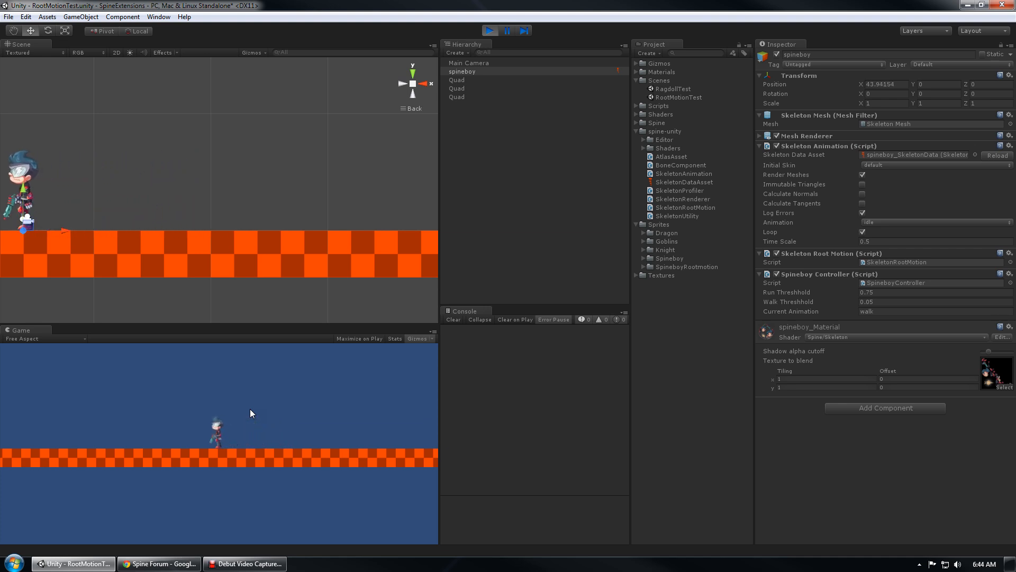
key("Right")
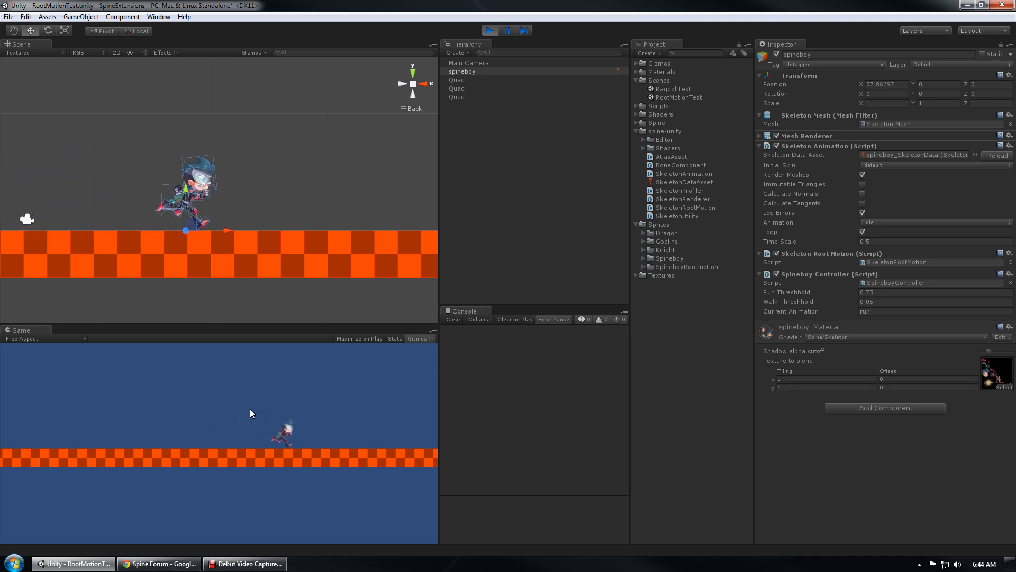
key("Left")
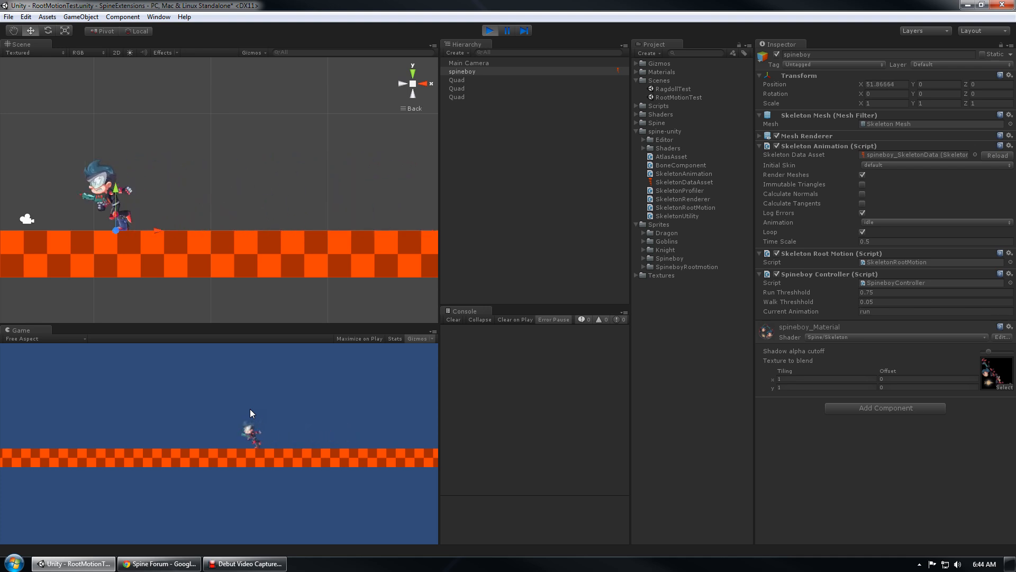
key("Right")
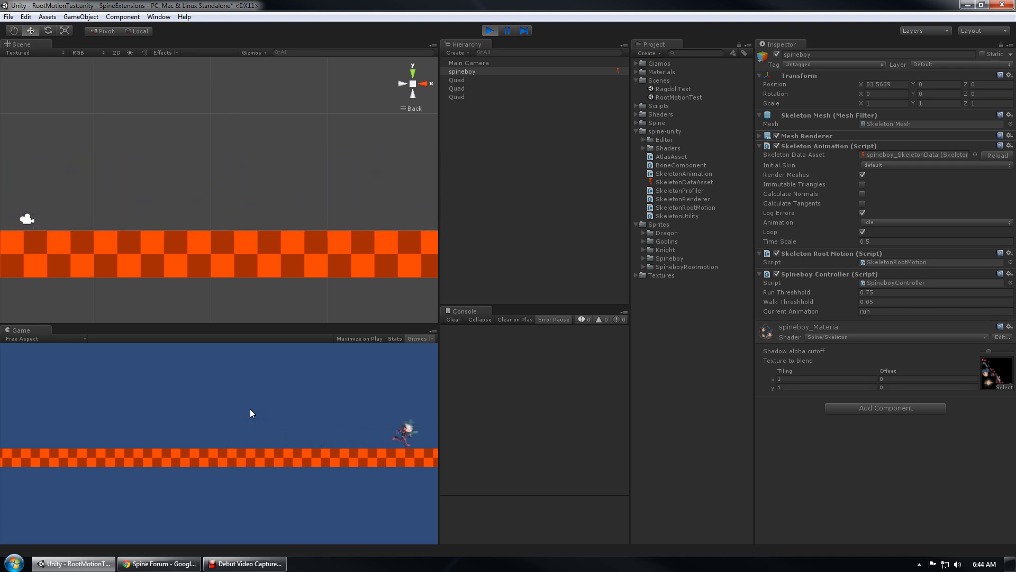
key("Left")
key("Right")
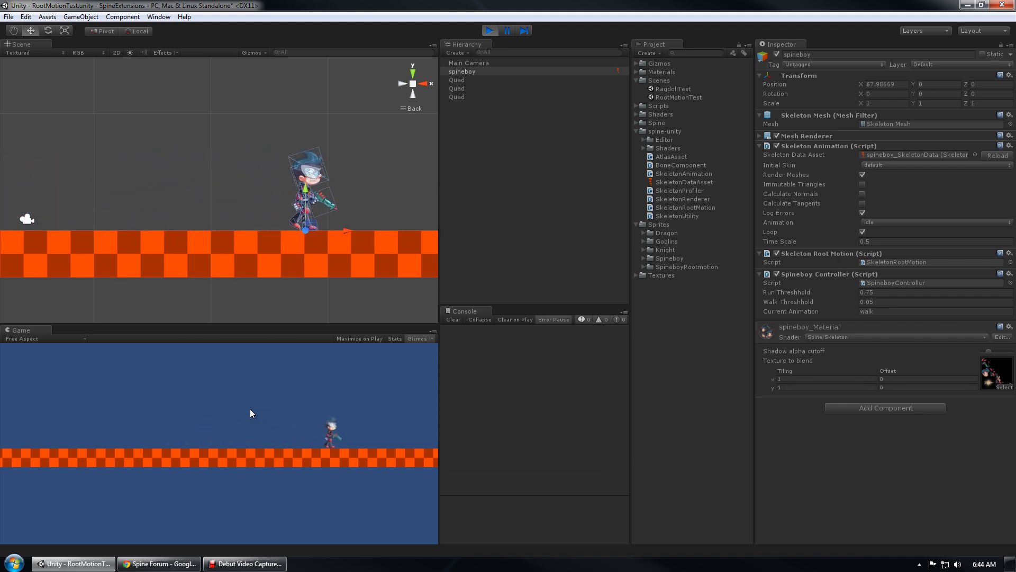
key("Left")
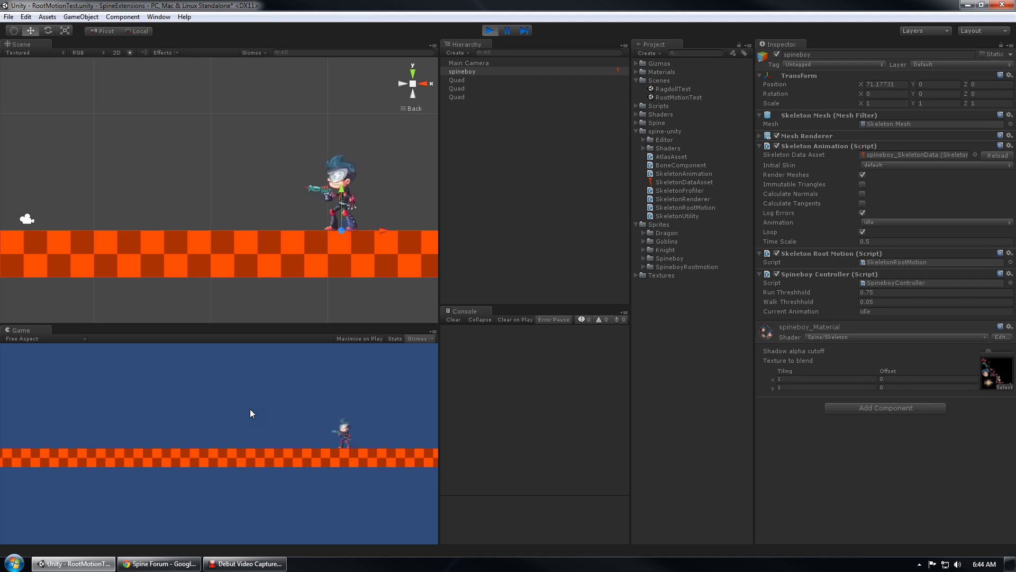
key("Left")
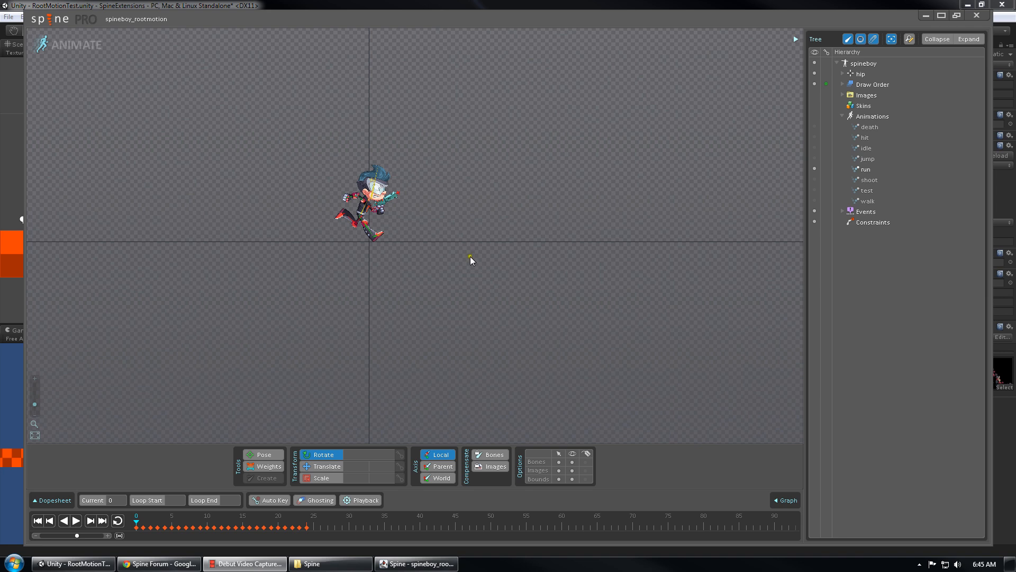
Bring Spine Pro to the front and zoom the viewport in on spineboy
right_click(431, 246)
right_click_drag(437, 258, 481, 301)
scroll(449, 282, "up", 2)
scroll(449, 284, "up", 1)
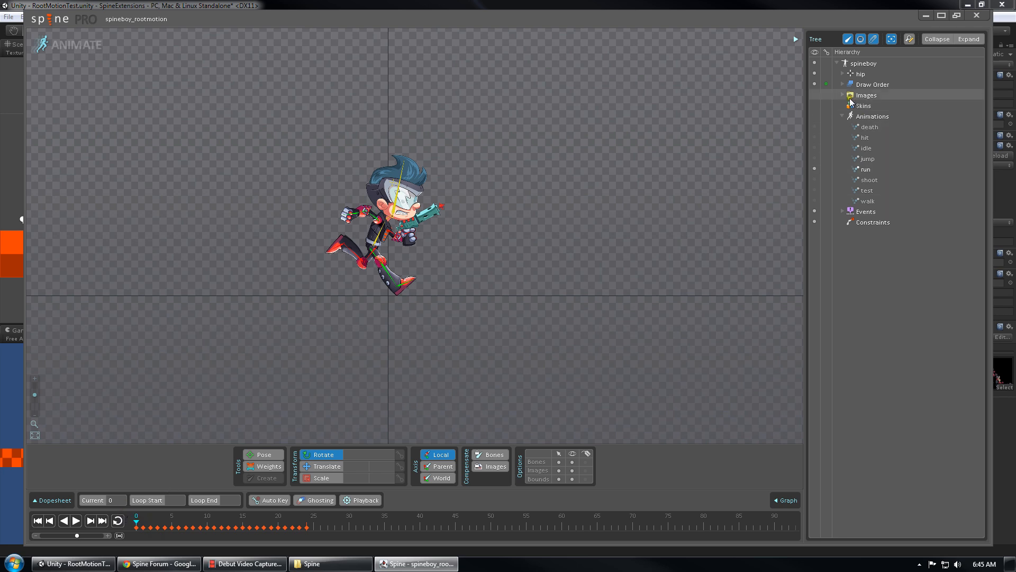
Expand every bone under hip, select the hip bone, and choose the Translate tool
left_click(842, 74)
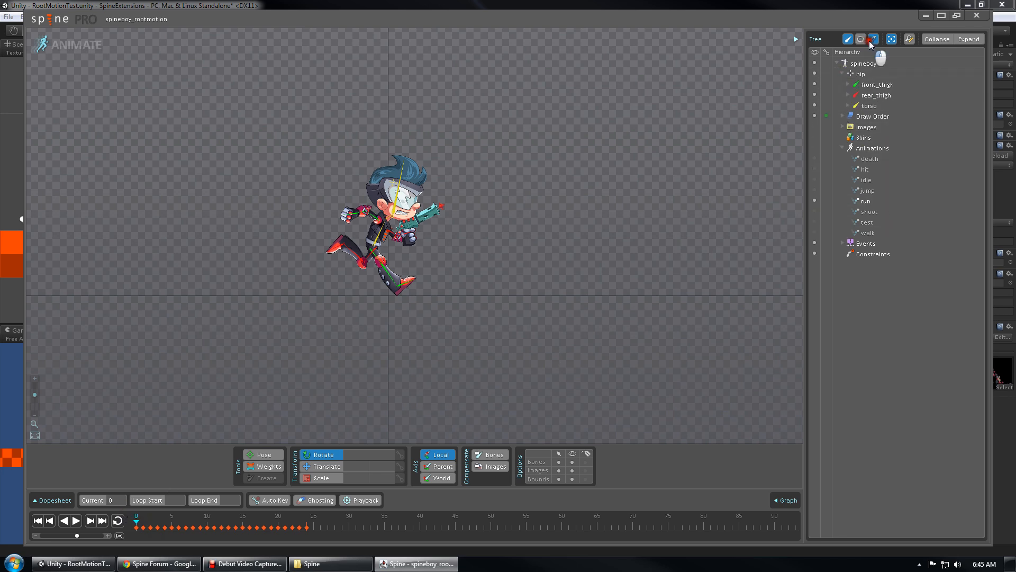
left_click(844, 75)
left_click(842, 74)
right_click(842, 73)
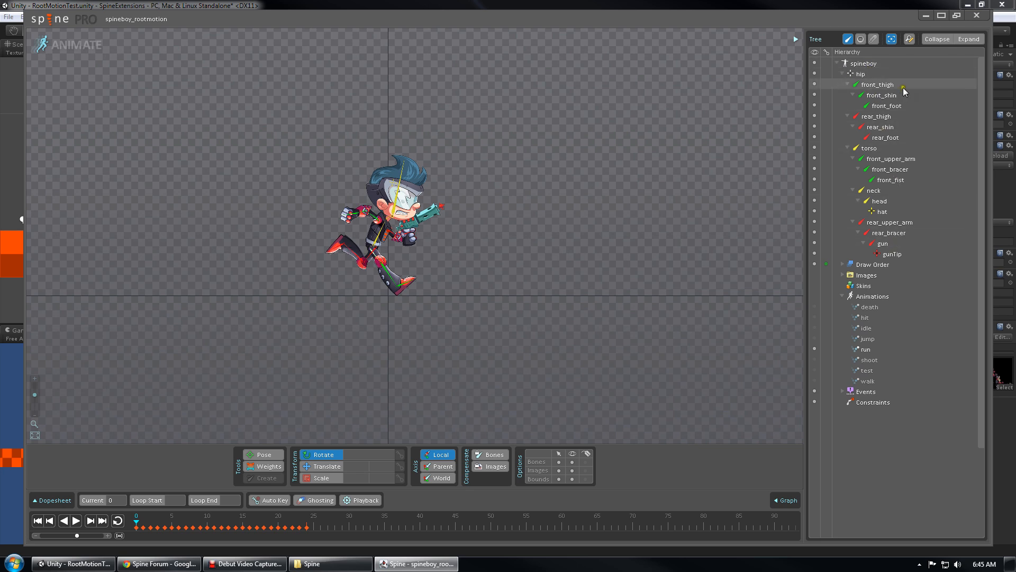
left_click(870, 76)
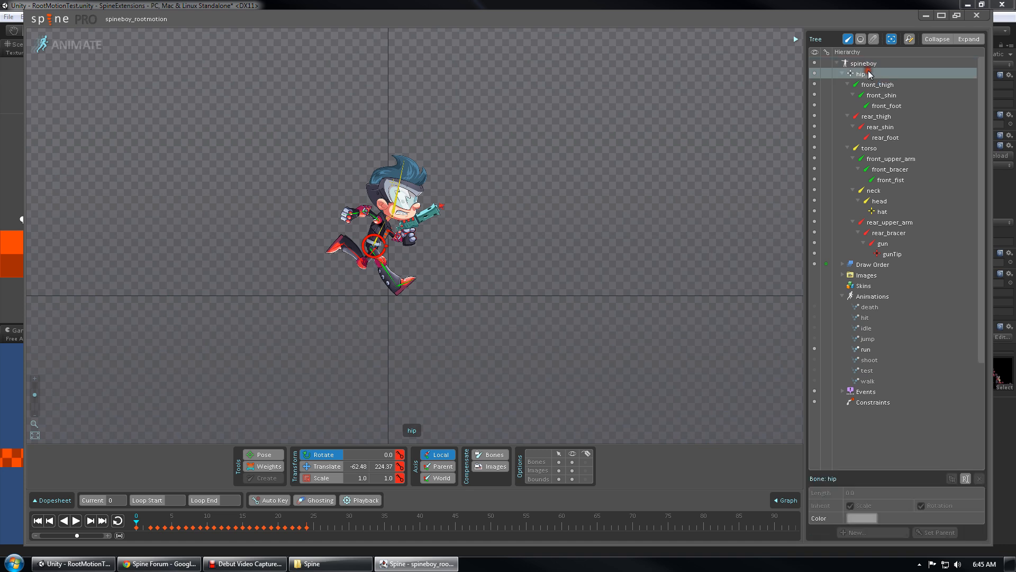
scroll(529, 193, "up", 2)
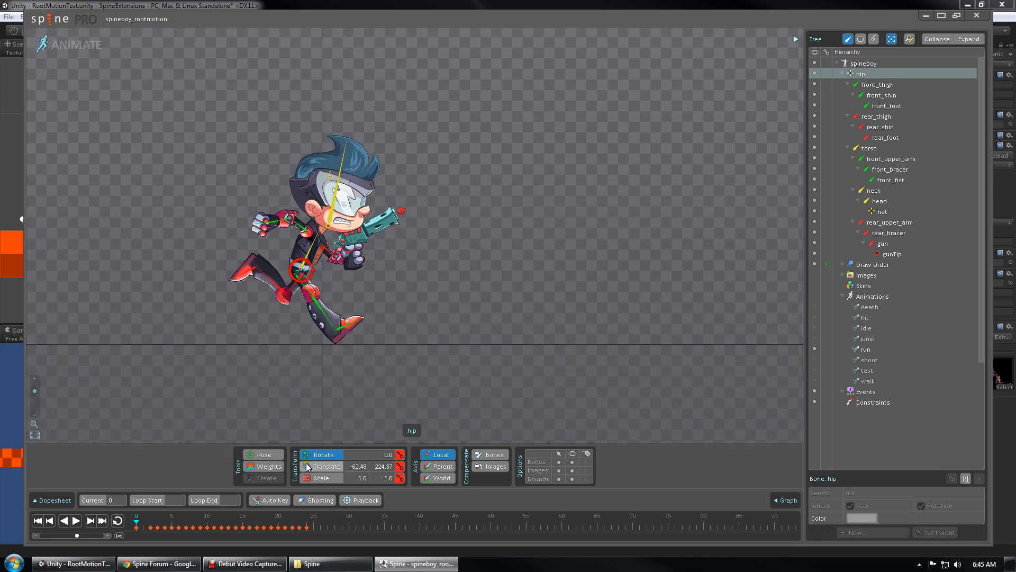
left_click(324, 466)
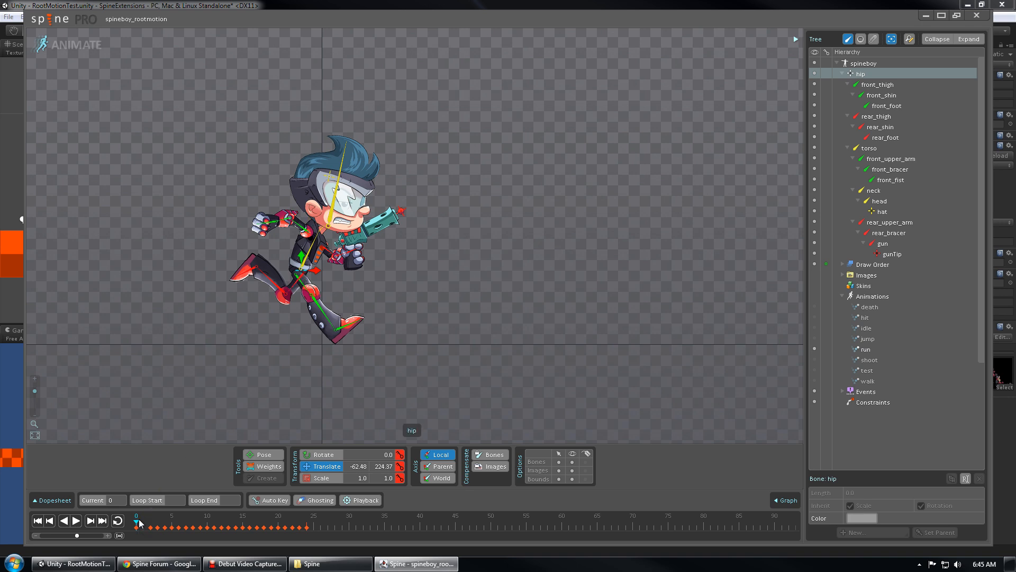
Reframe spineboy, scrub run to frame 7, then loop-play the run animation and stop it
right_click_drag(284, 394, 341, 254)
scroll(459, 338, "down", 2)
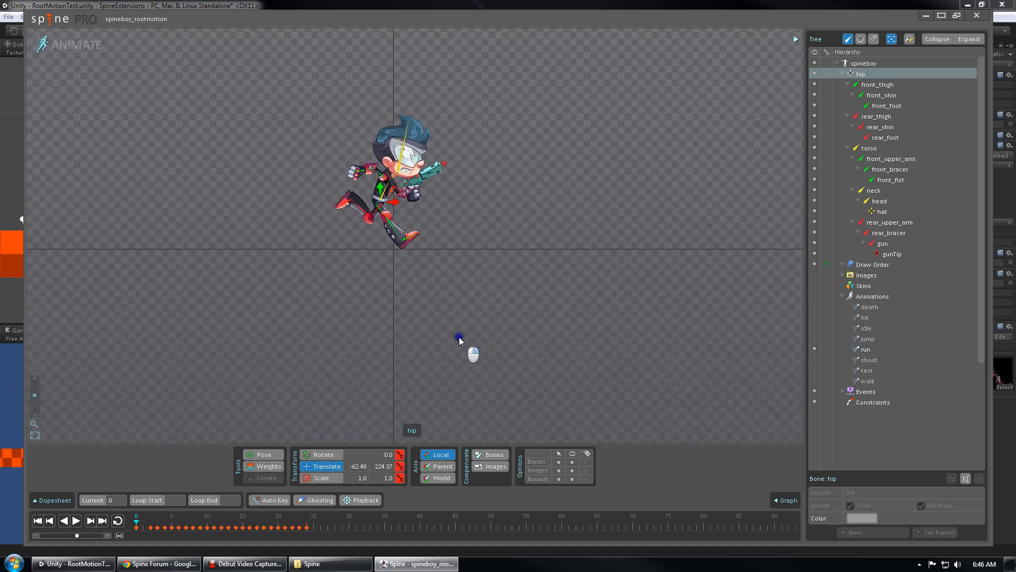
right_click_drag(461, 338, 373, 351)
left_click_drag(143, 524, 94, 530)
left_click(117, 521)
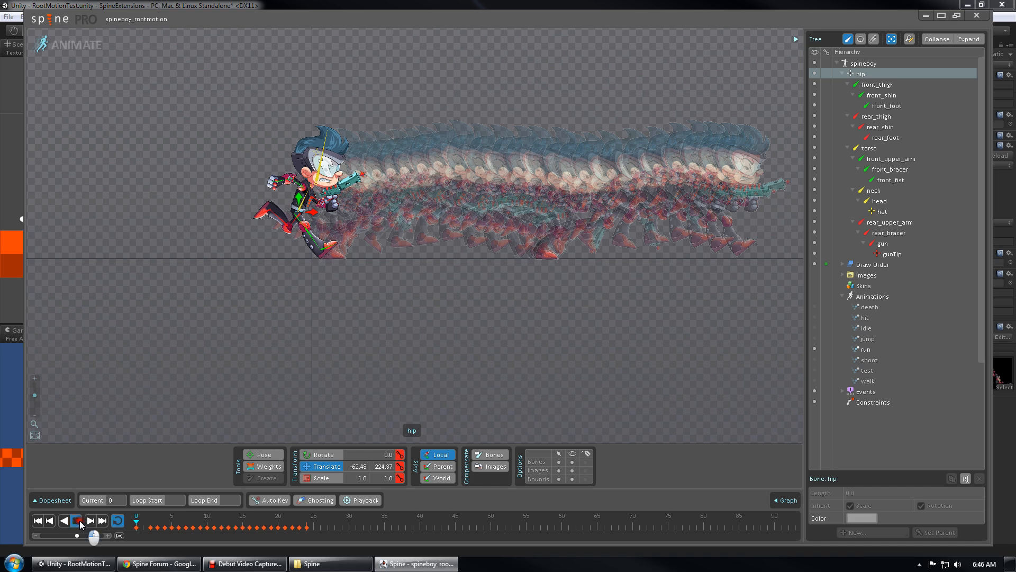
left_click(78, 521)
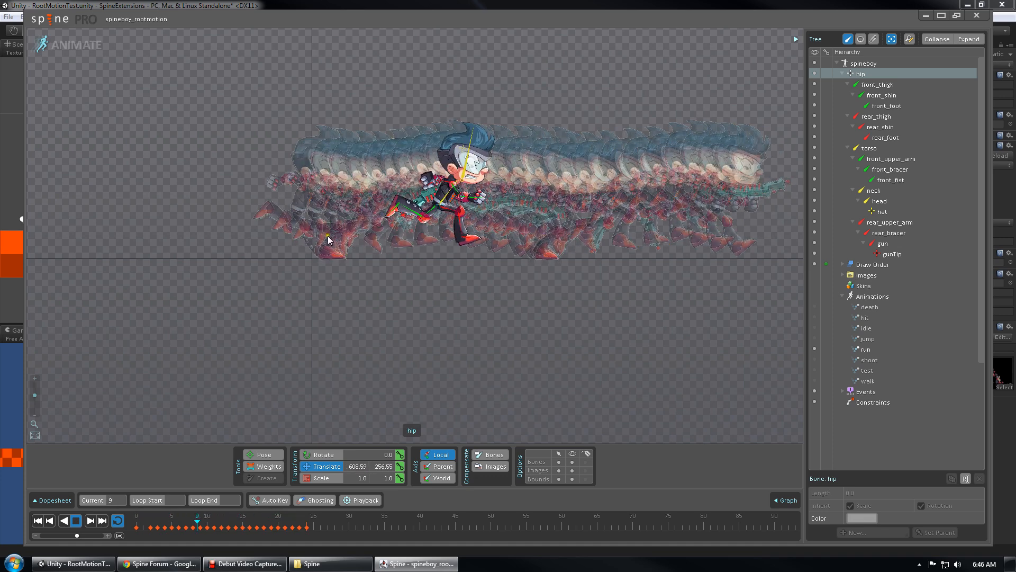
left_click(76, 521)
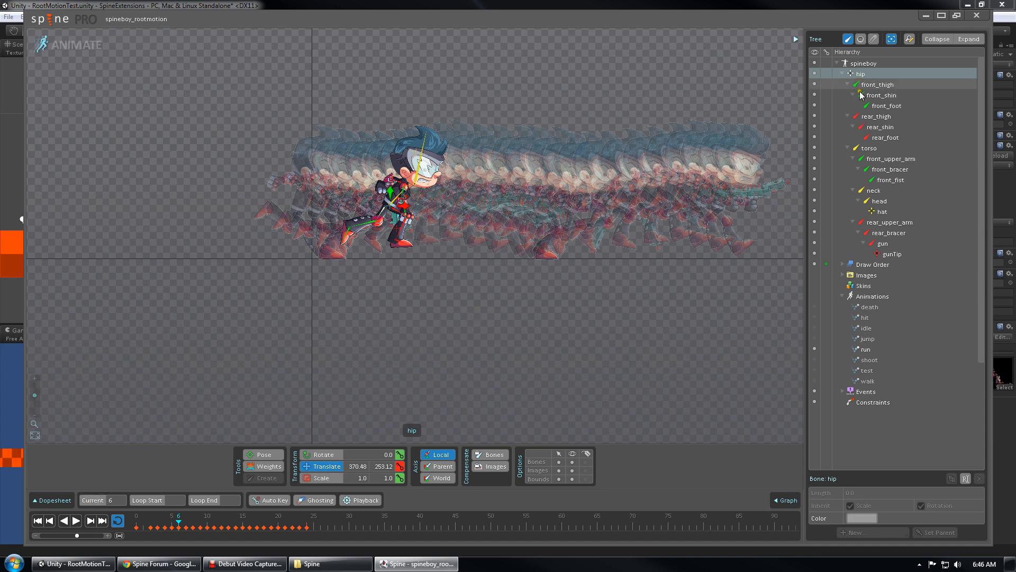
Play the walk animation in a loop, then stop it
left_click(816, 380)
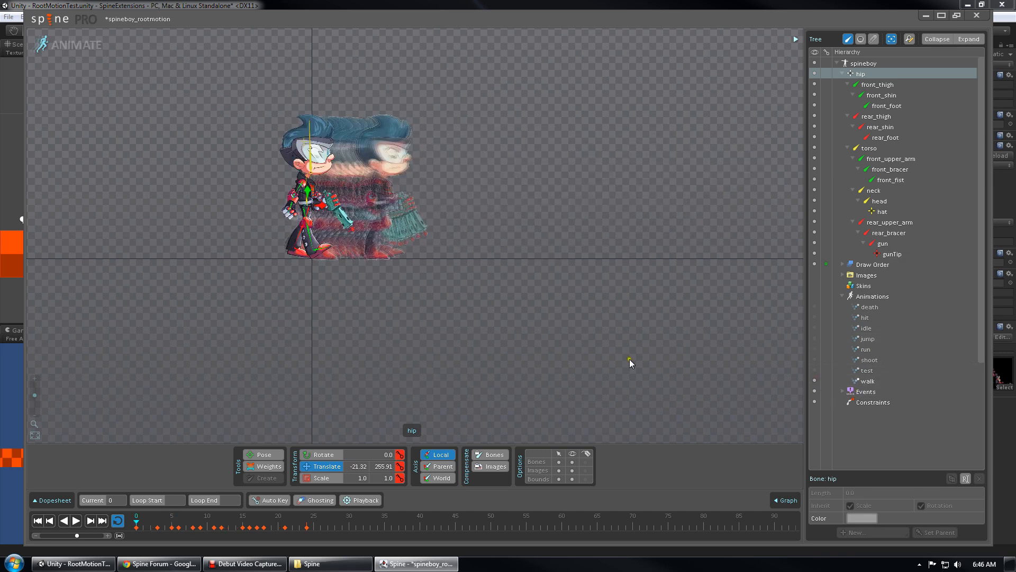
left_click(76, 521)
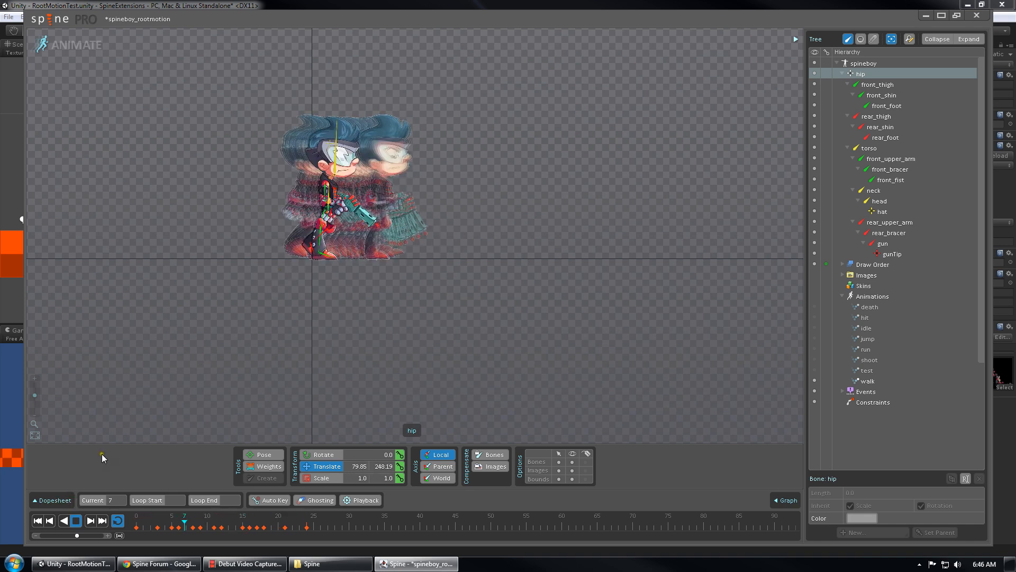
left_click(75, 521)
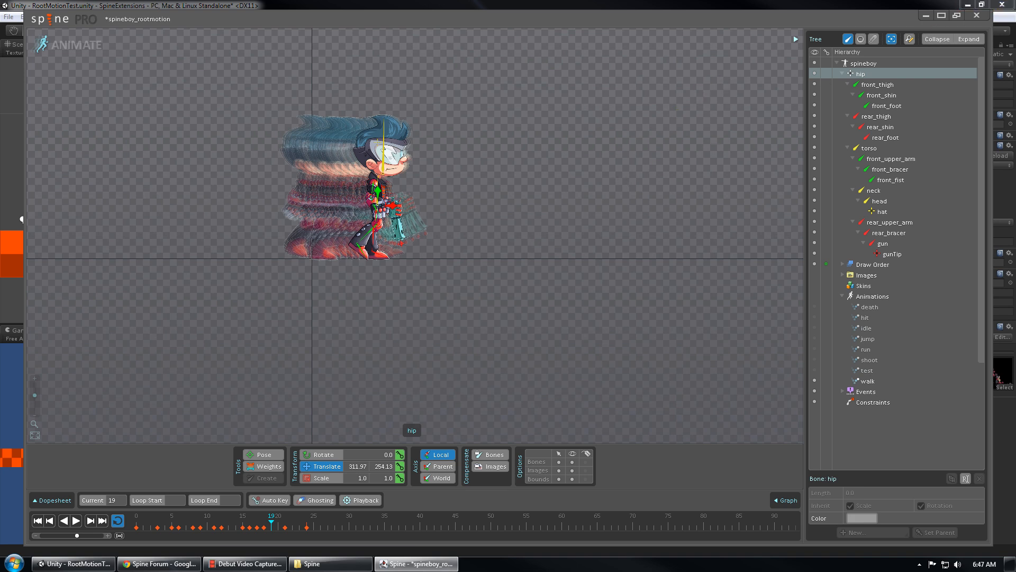
Minimize Spine and exit Play mode in Unity
left_click(926, 15)
left_click(617, 5)
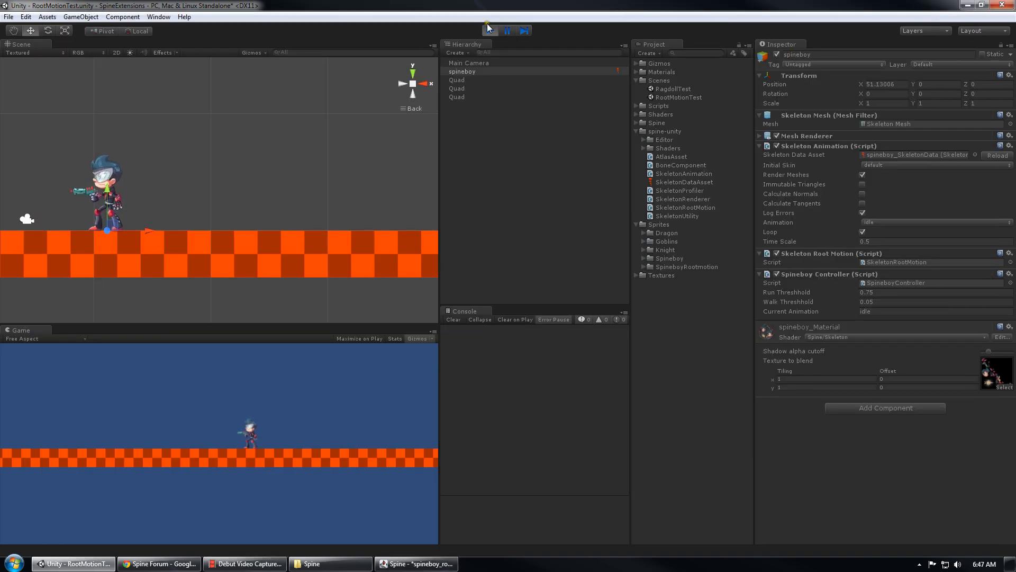
left_click(489, 30)
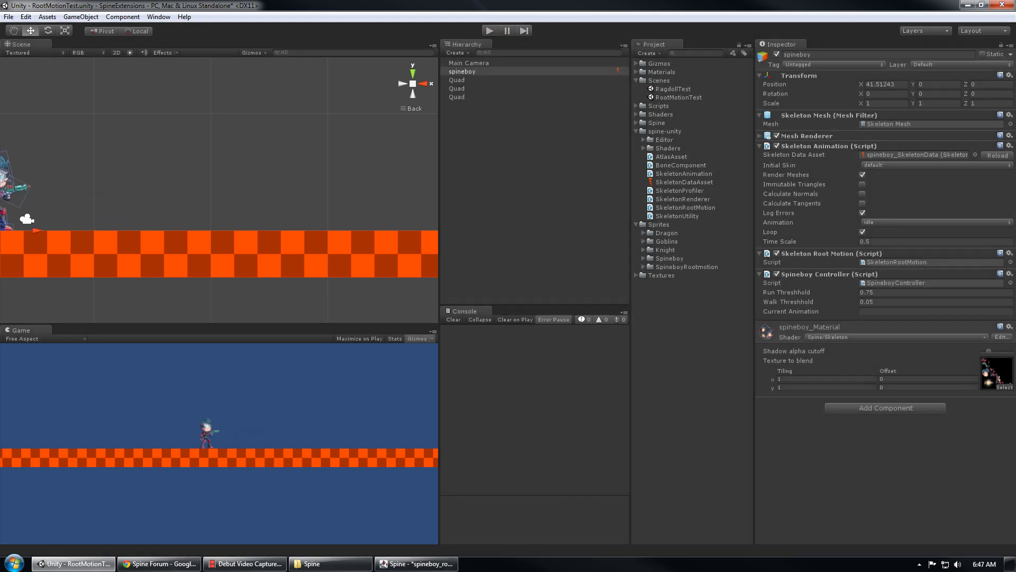